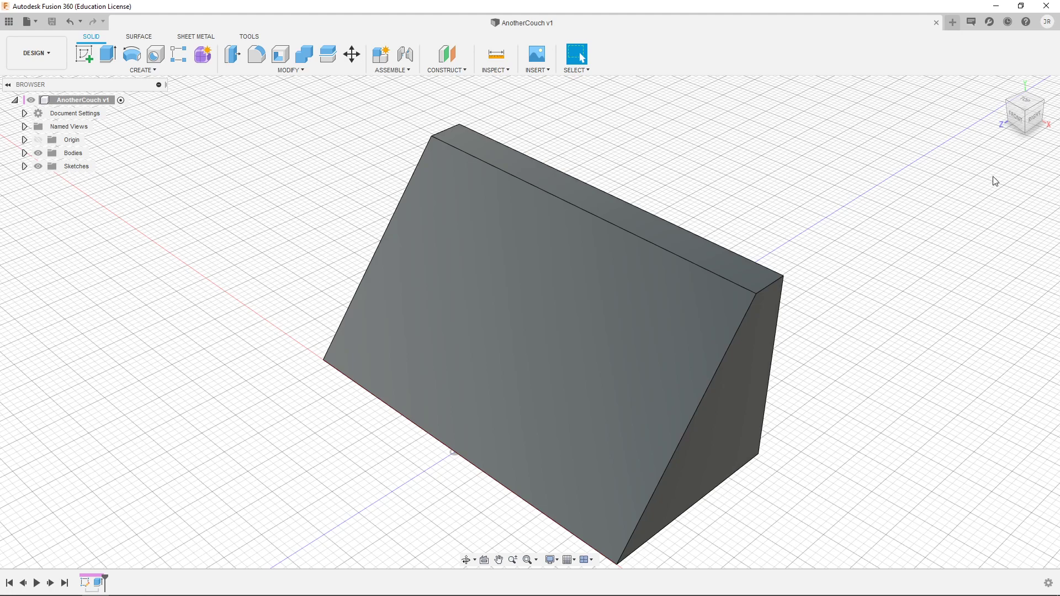
Hide the bodies and open Sketch1 to examine the dimensions of its side profile
{"action": "left_click", "coordinate": [38, 154]}
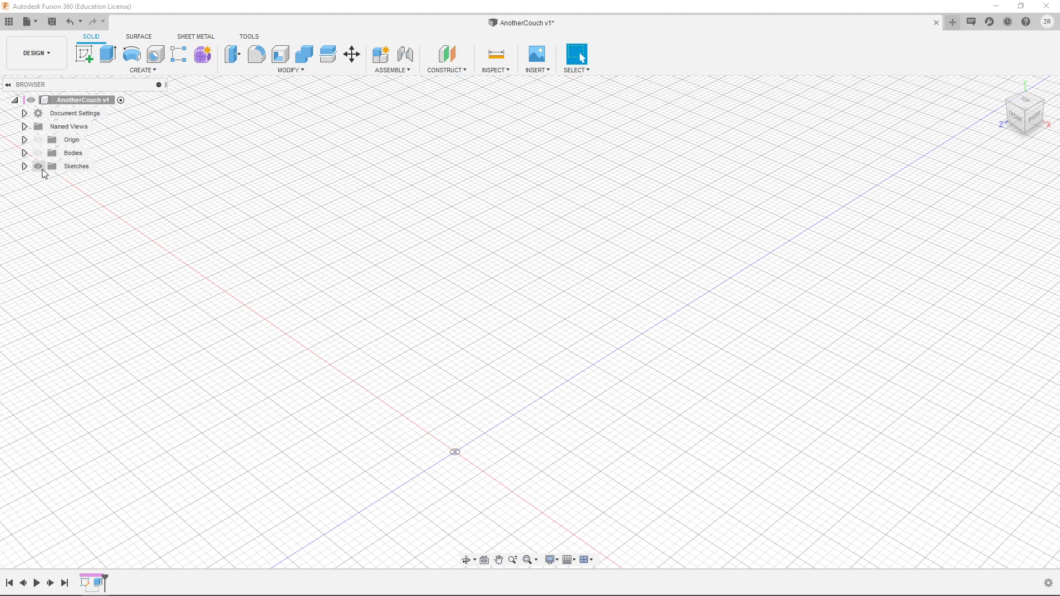
{"action": "left_click", "coordinate": [24, 166]}
{"action": "double_click", "coordinate": [71, 181]}
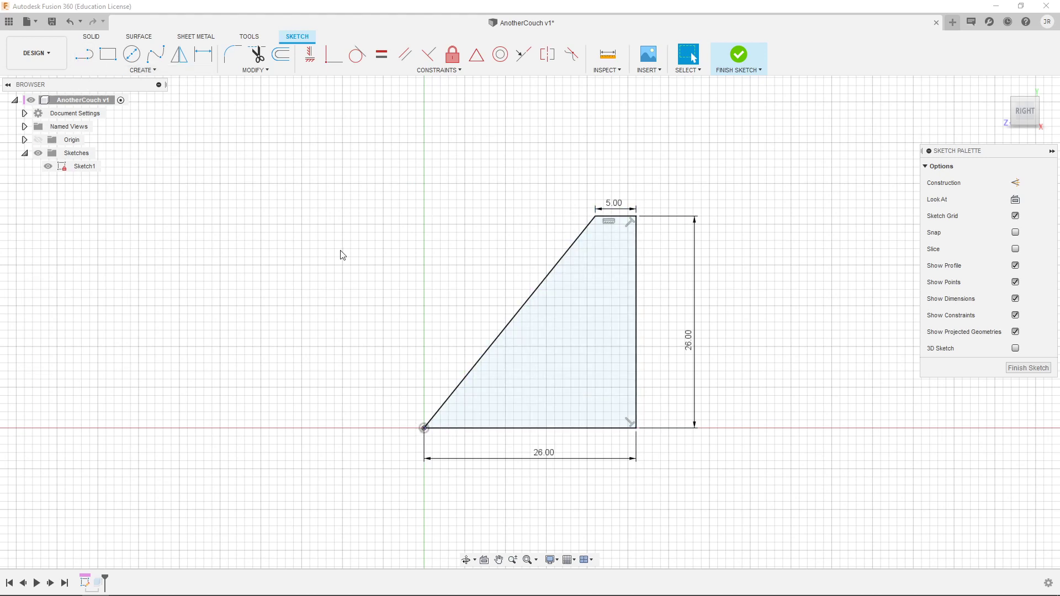
{"action": "left_click", "coordinate": [143, 70]}
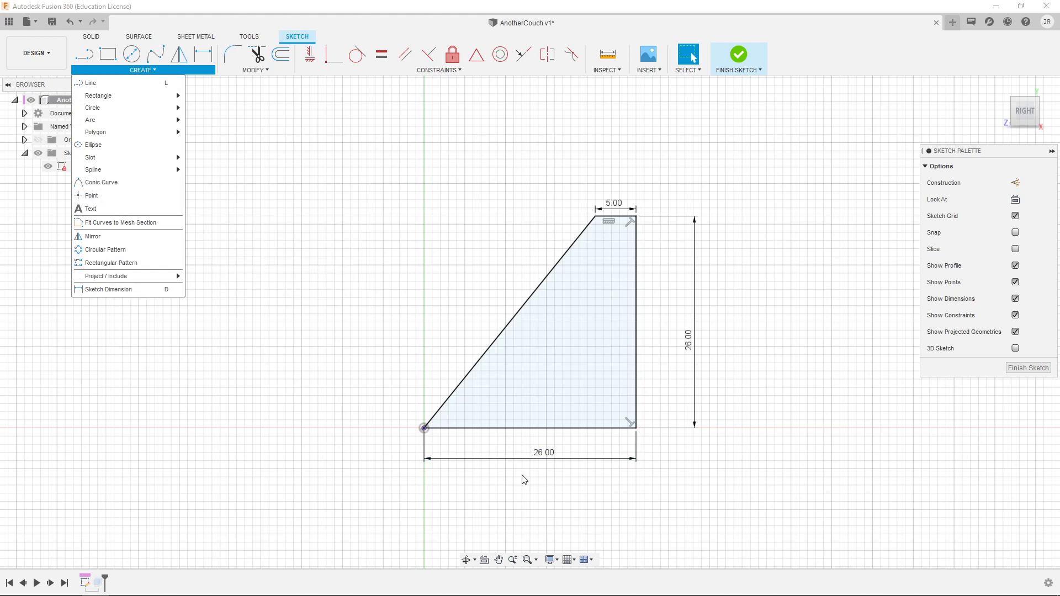
{"action": "key", "text": "d"}
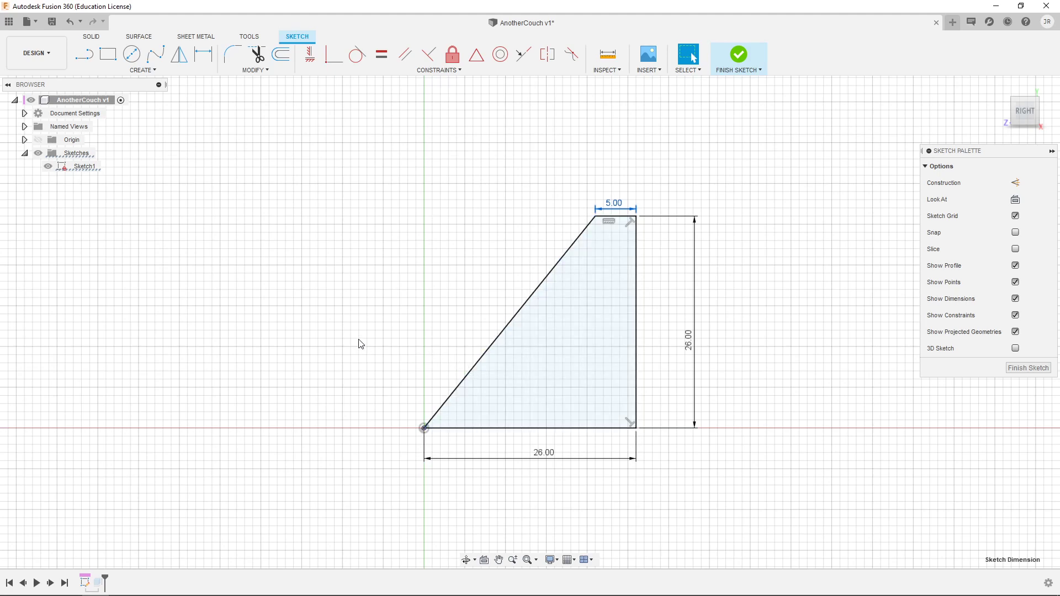
Finish editing the sketch, hide Sketch1 and make the bodies visible again
{"action": "left_click", "coordinate": [739, 54]}
{"action": "left_click", "coordinate": [48, 180]}
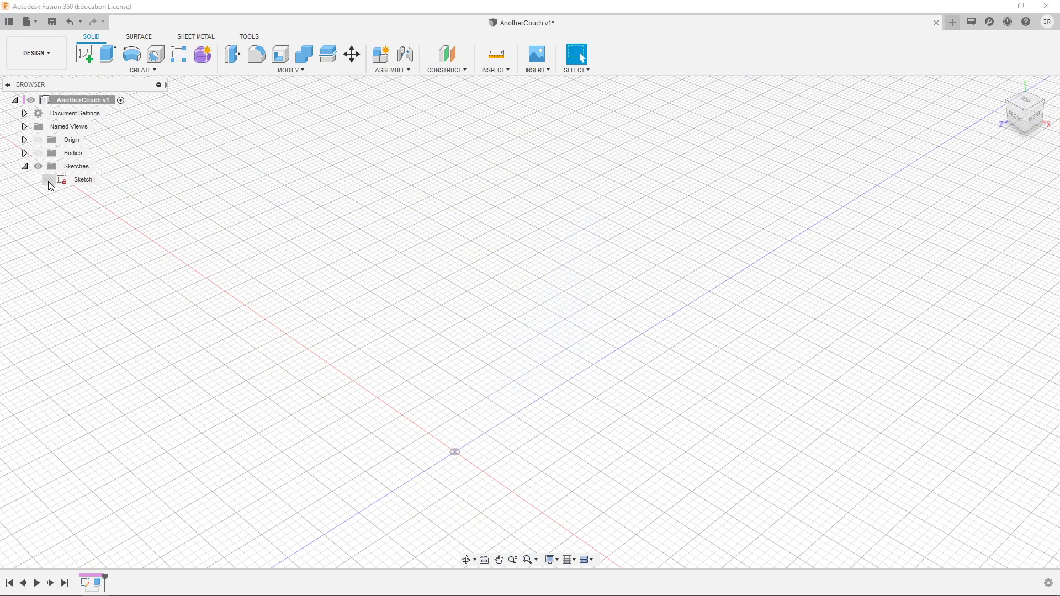
{"action": "left_click", "coordinate": [25, 166]}
{"action": "left_click", "coordinate": [38, 153]}
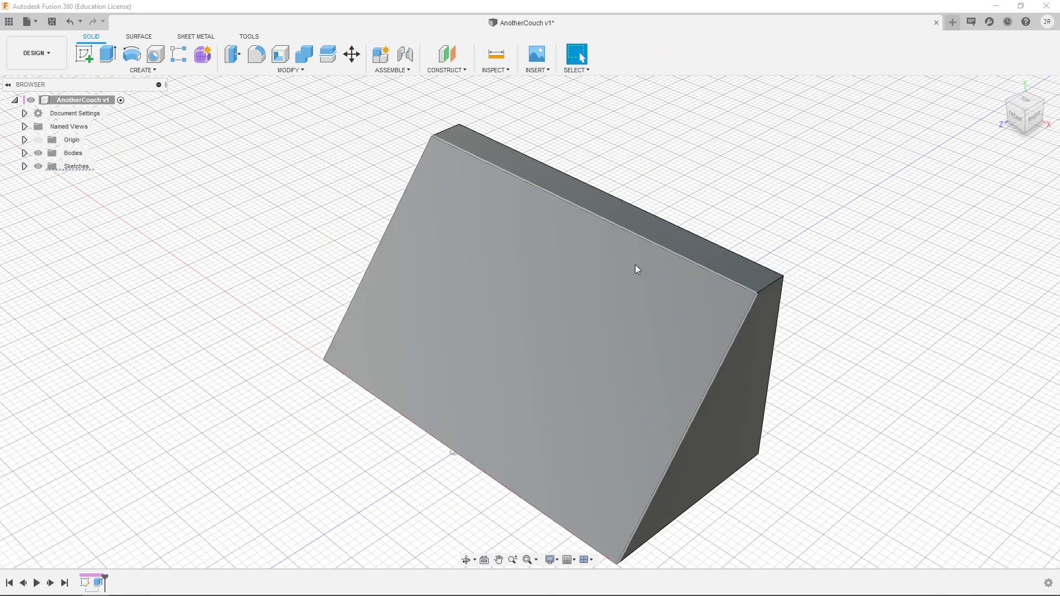
Switch between the browser's couch.jpg drawing and the Fusion 360 model to compare the shapes, including the model's right side
{"action": "middle_click_drag", "start_coordinate": [610, 370], "coordinate": [560, 313]}
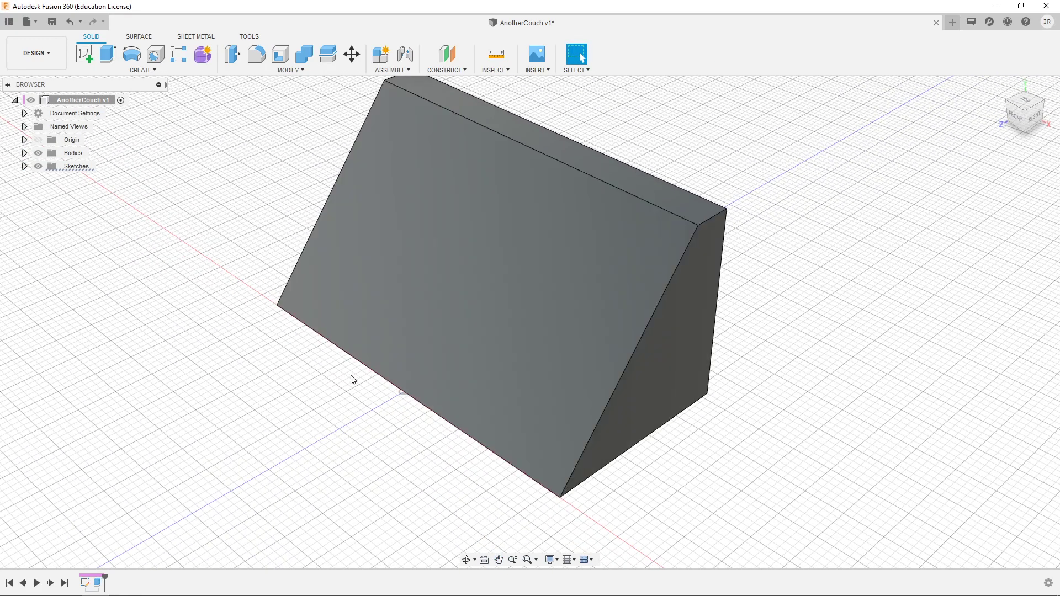
{"action": "key", "text": "alt+Tab"}
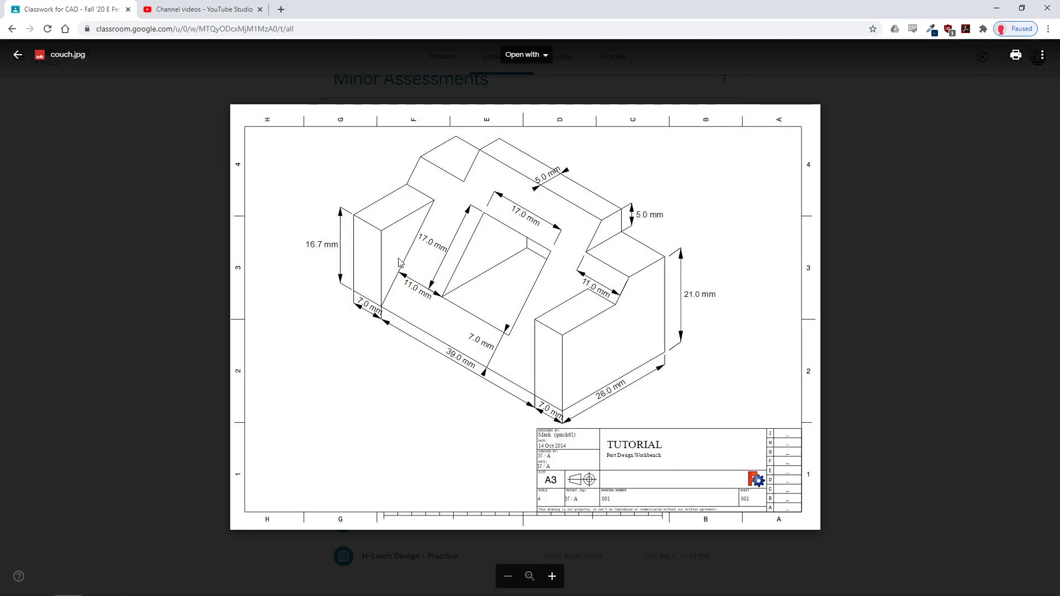
{"action": "key", "text": "alt+Tab"}
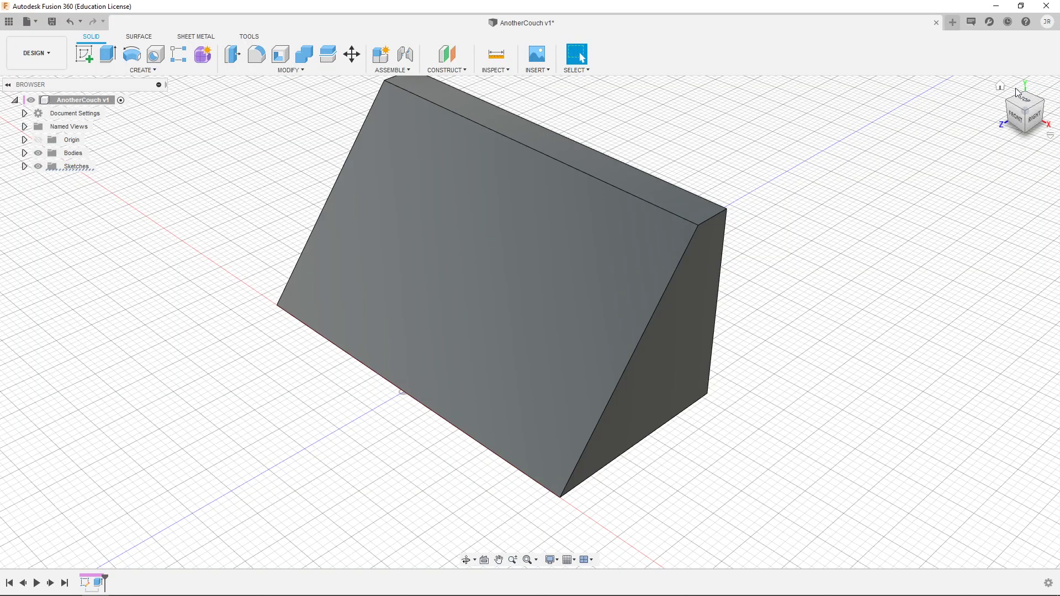
{"action": "left_click", "coordinate": [1035, 116]}
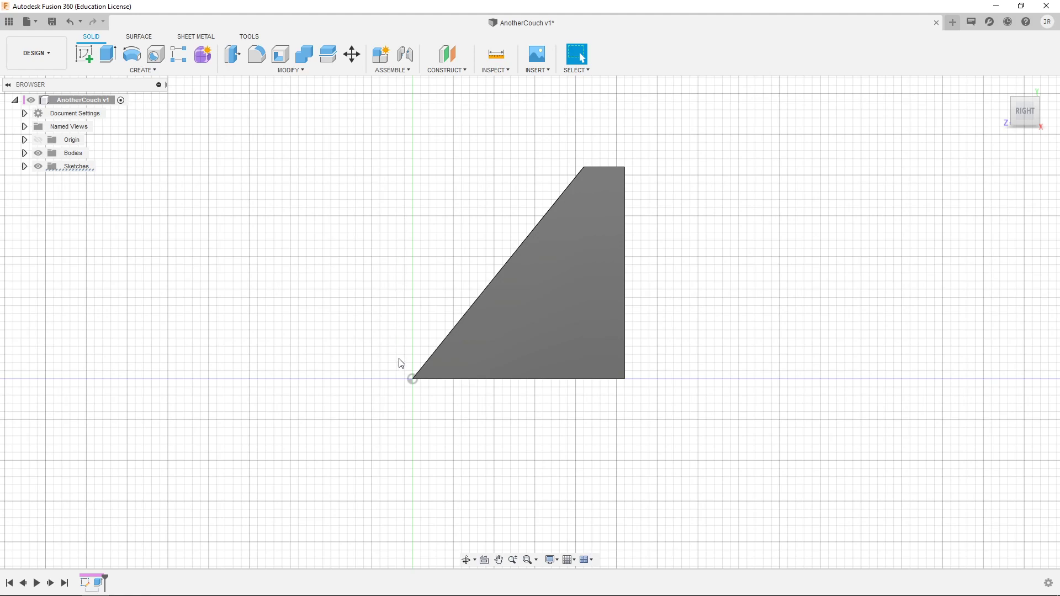
{"action": "key", "text": "alt+Tab"}
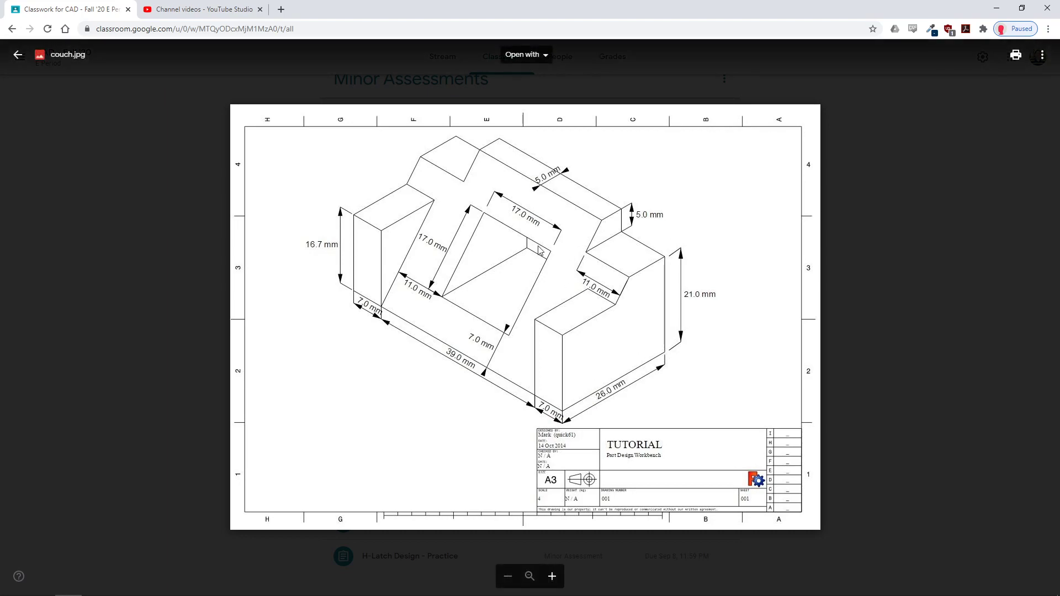
{"action": "key", "text": "alt+Tab"}
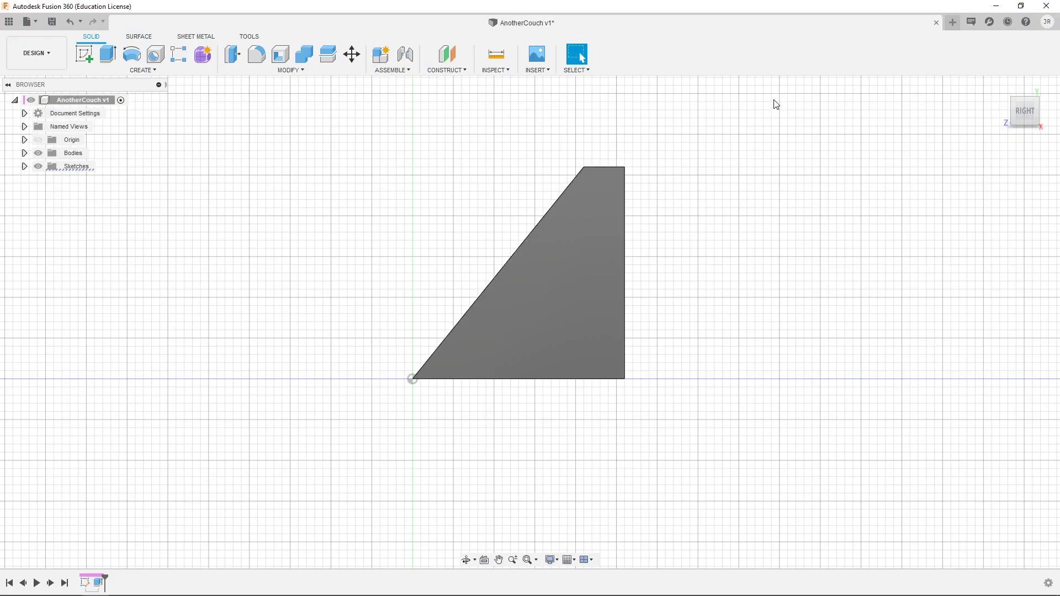
{"action": "key", "text": "alt+Tab"}
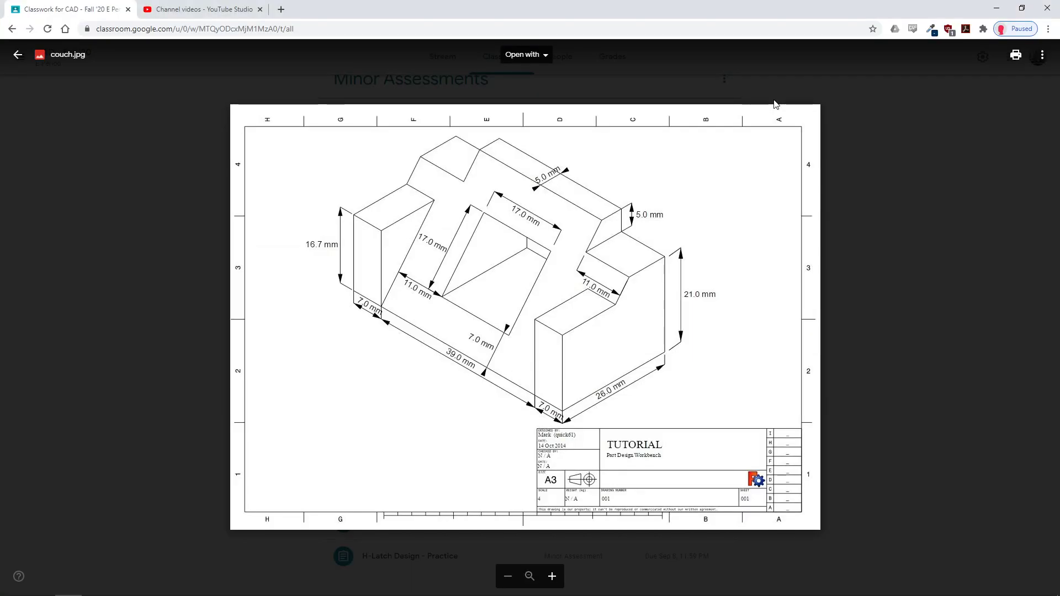
{"action": "key", "text": "alt+Tab"}
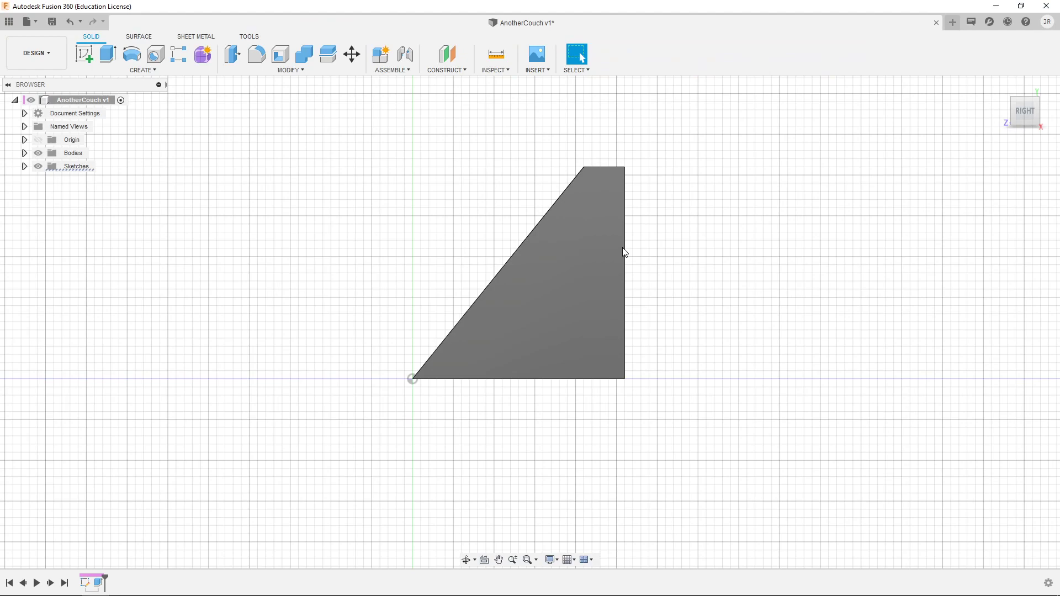
{"action": "left_click", "coordinate": [999, 88]}
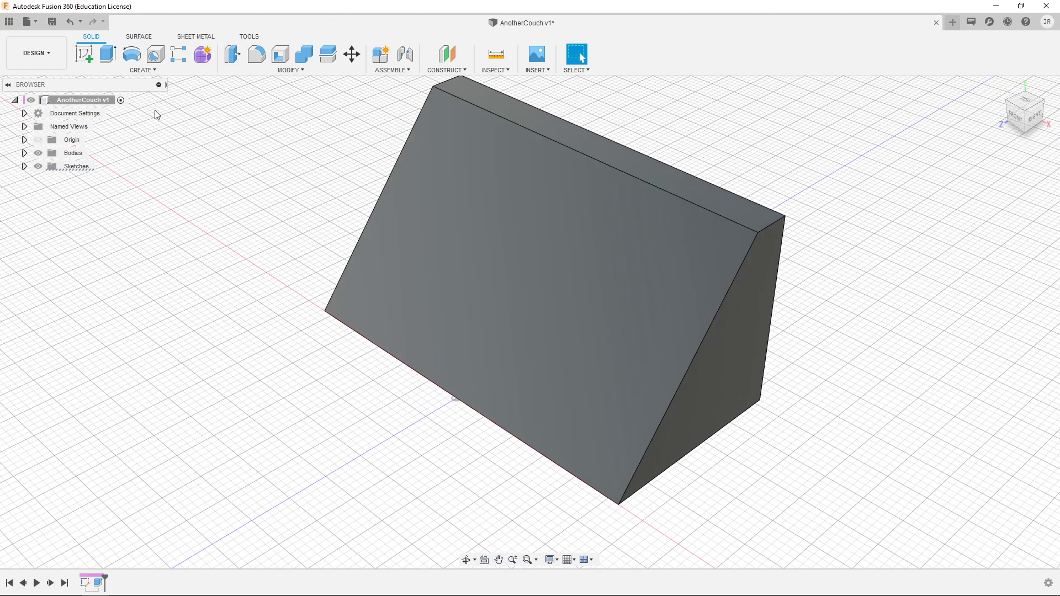
Create a new sketch on the large vertical back face of the body
{"action": "left_click", "coordinate": [83, 53]}
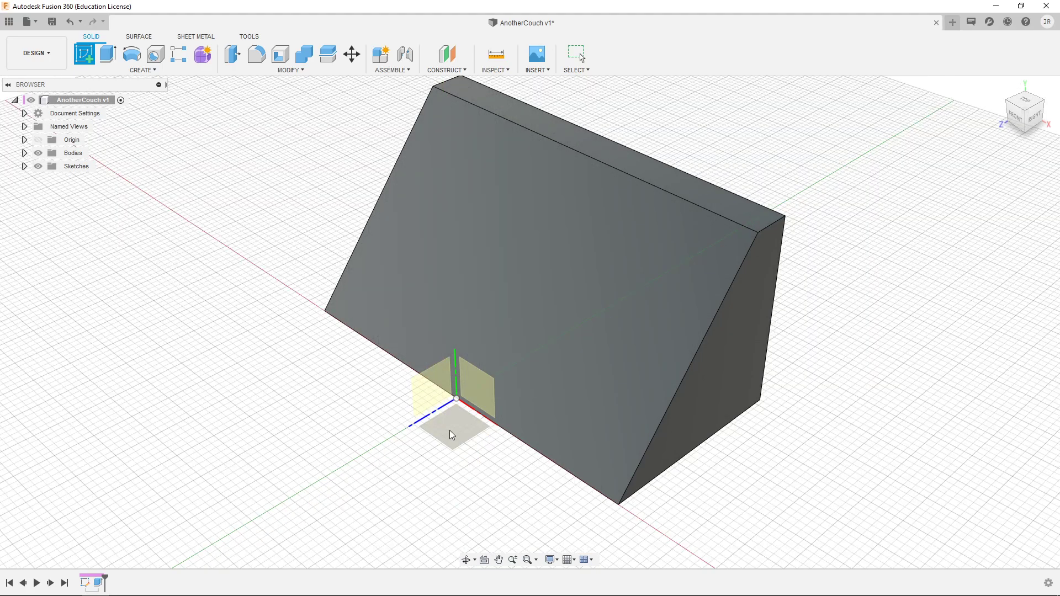
{"action": "key", "text": "Escape"}
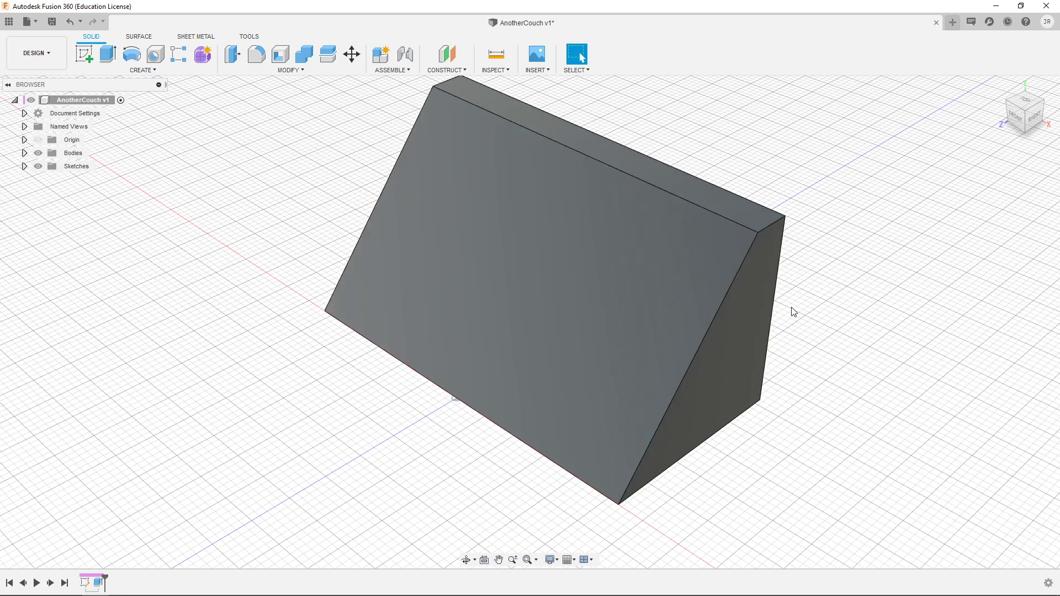
{"action": "middle_click_drag", "start_coordinate": [879, 328], "coordinate": [800, 296], "text": "shift"}
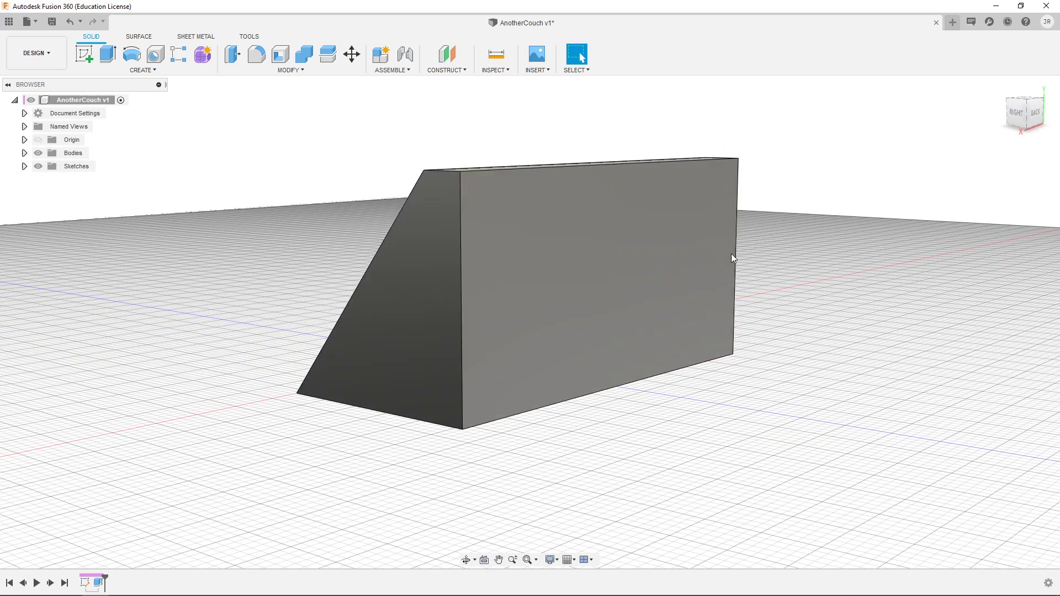
{"action": "left_click", "coordinate": [552, 253]}
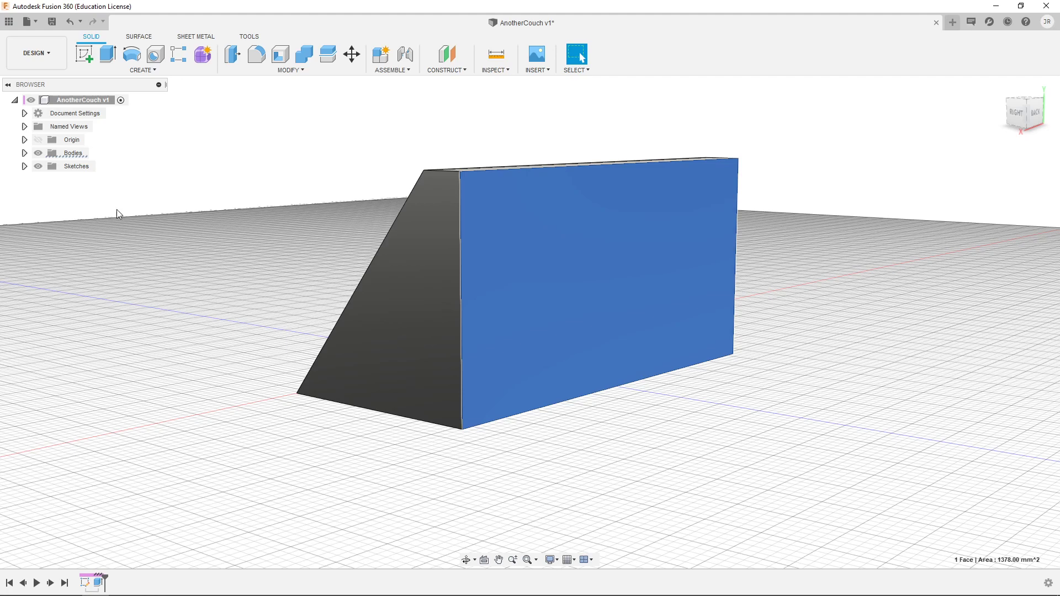
{"action": "left_click", "coordinate": [78, 58]}
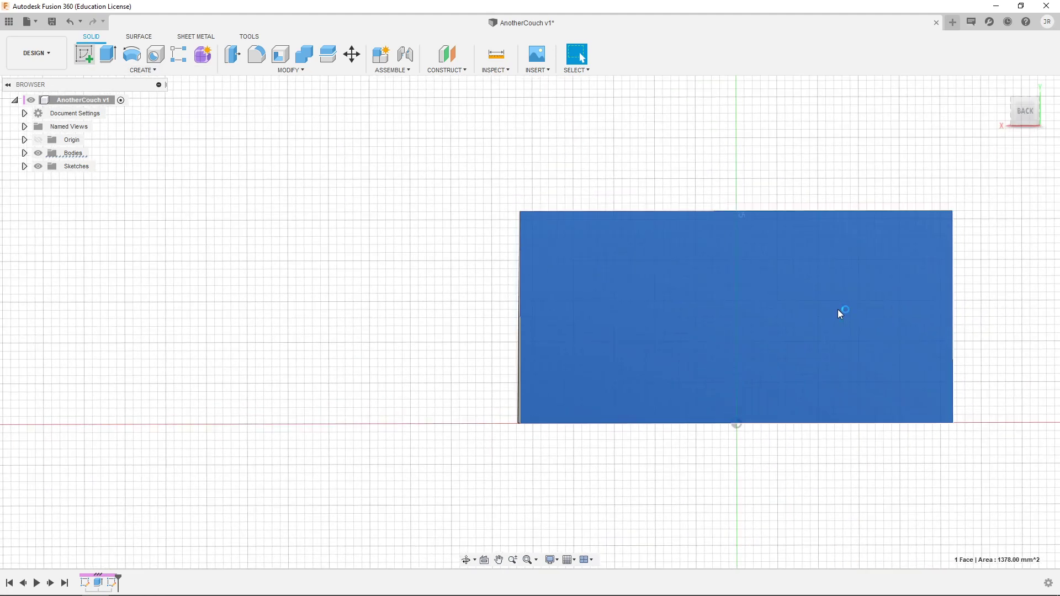
{"action": "mouse_move", "coordinate": [679, 360]}
{"action": "middle_mouse_down"}
{"action": "mouse_move", "coordinate": [575, 336]}
{"action": "mouse_move", "coordinate": [453, 330]}
{"action": "middle_mouse_up"}
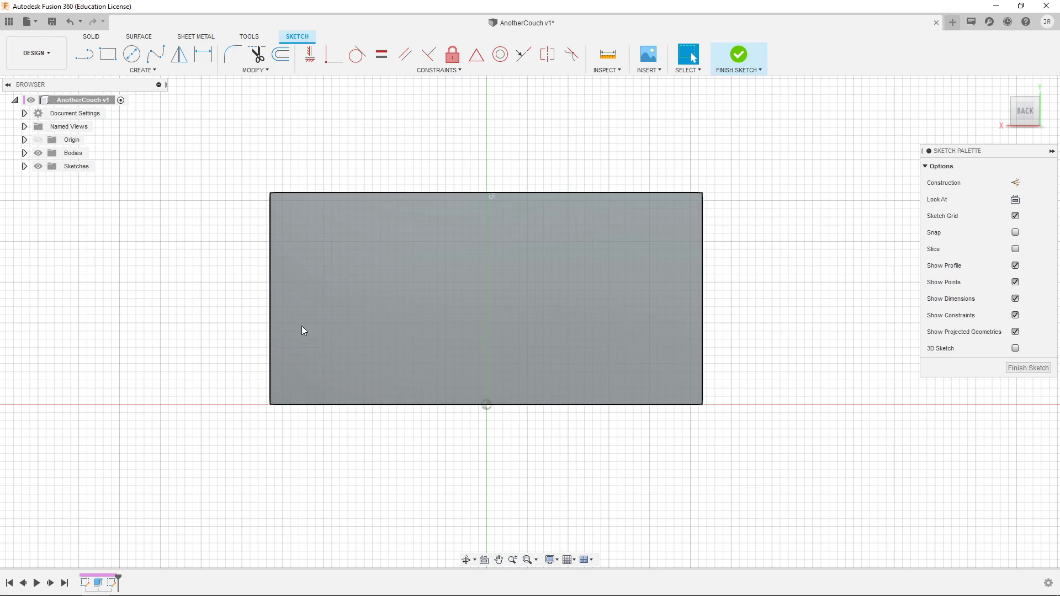
Examine the sketch plane against the body from several sides and check the couch.jpg drawing in the browser for the needed dimensions
{"action": "middle_click_drag", "start_coordinate": [208, 256], "coordinate": [296, 258], "text": "shift"}
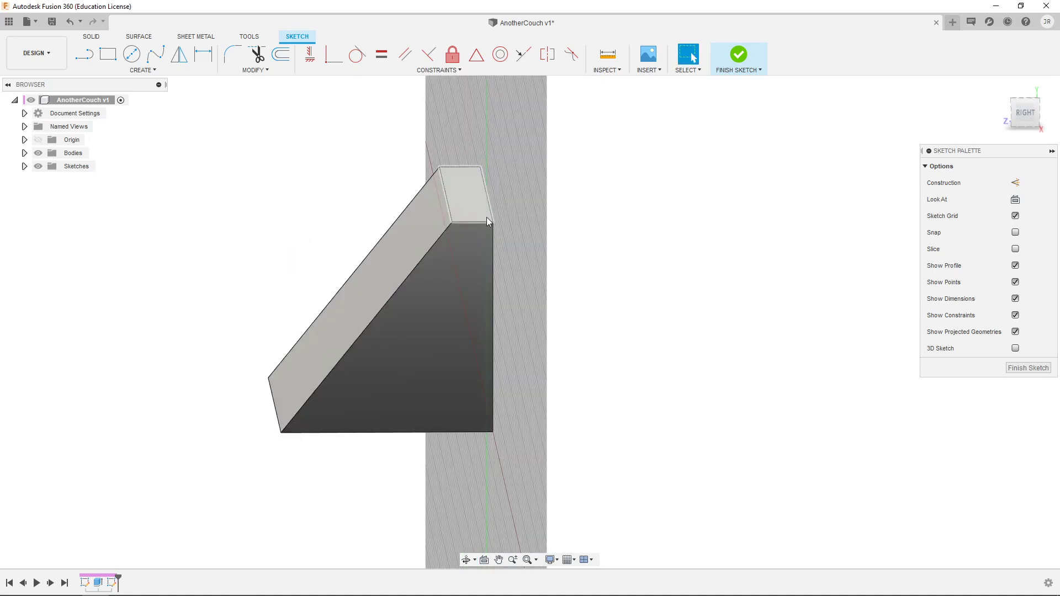
{"action": "middle_click_drag", "start_coordinate": [486, 217], "coordinate": [480, 215], "text": "shift"}
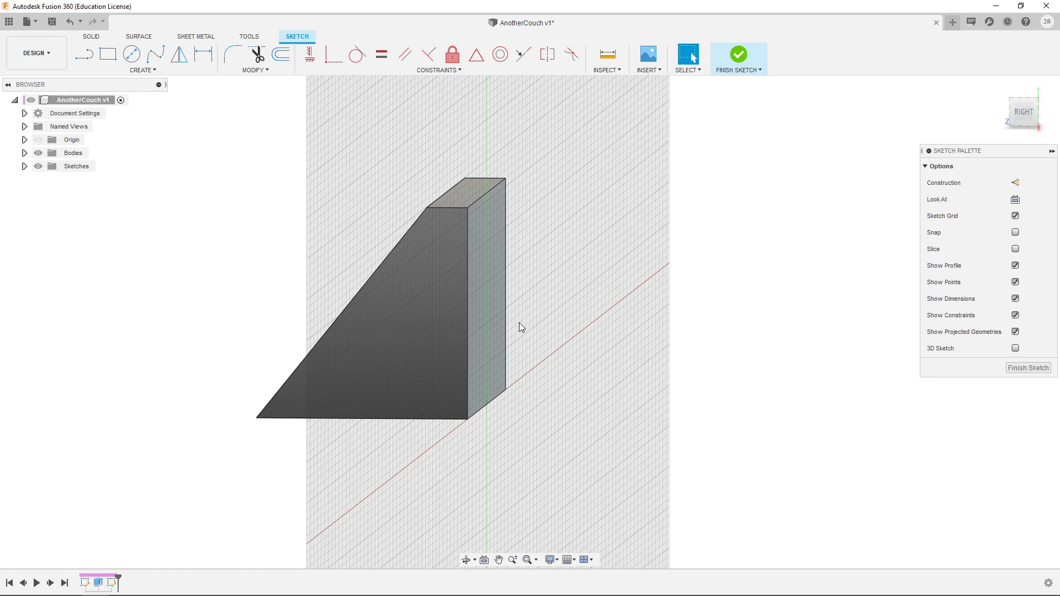
{"action": "middle_click_drag", "start_coordinate": [536, 297], "coordinate": [450, 298], "text": "shift"}
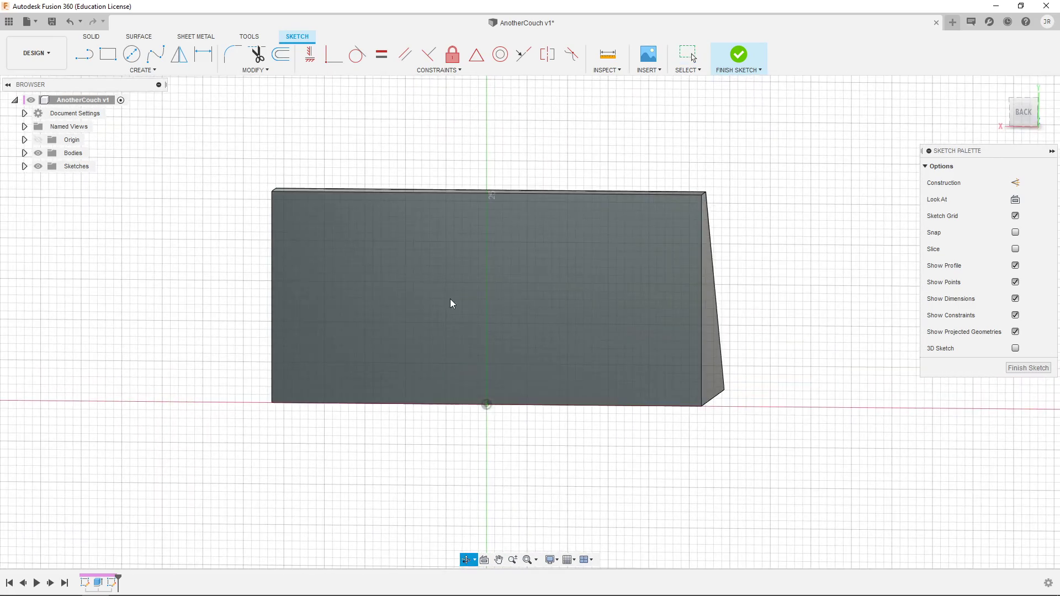
{"action": "left_click", "coordinate": [1023, 112]}
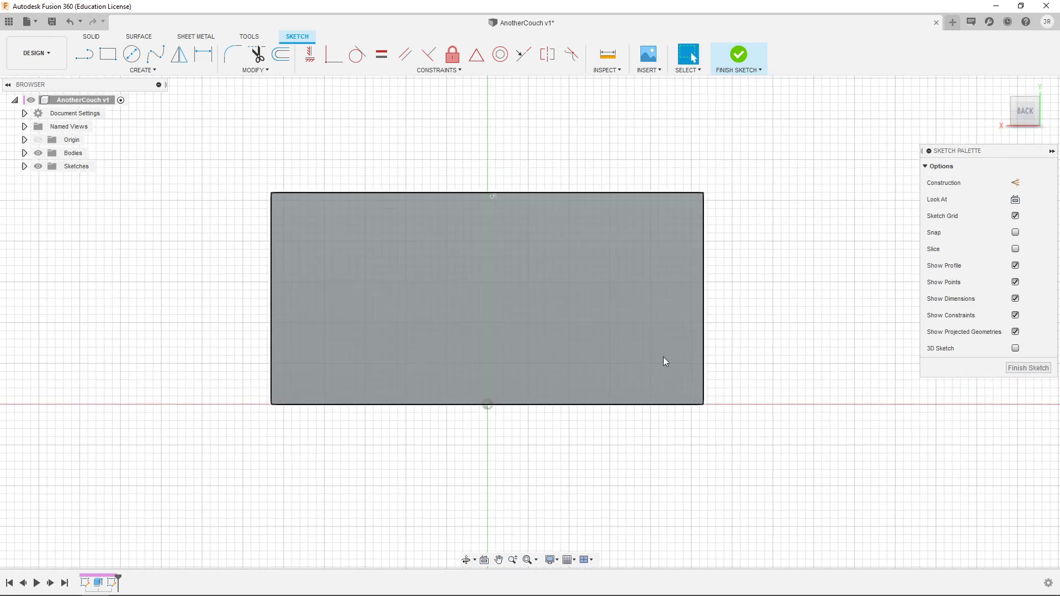
{"action": "scroll", "coordinate": [522, 345], "scroll_direction": "up", "scroll_amount": 2}
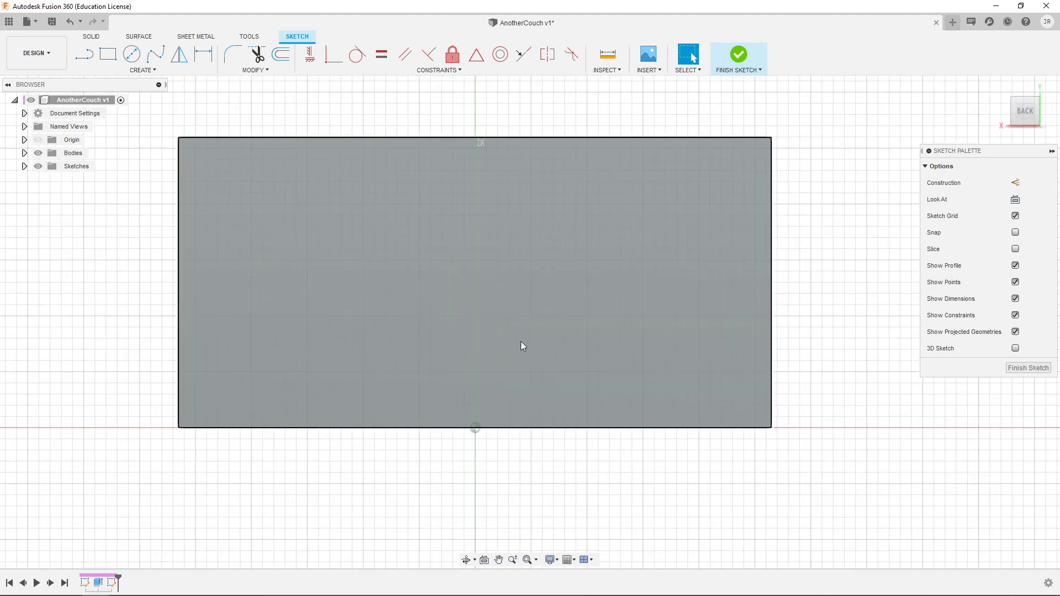
{"action": "middle_click_drag", "start_coordinate": [466, 280], "coordinate": [495, 316]}
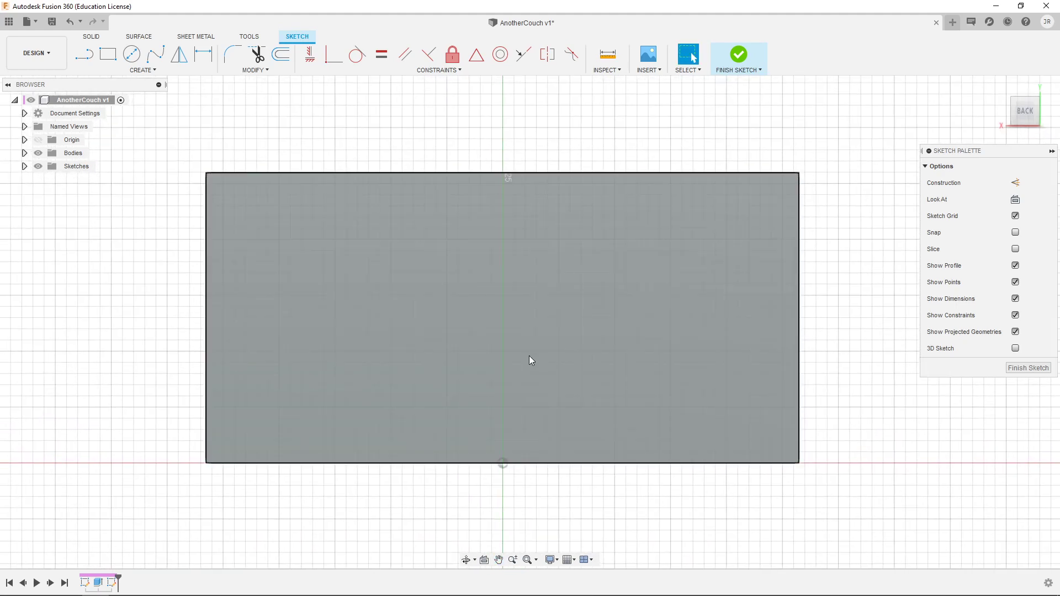
{"action": "key", "text": "alt+Tab"}
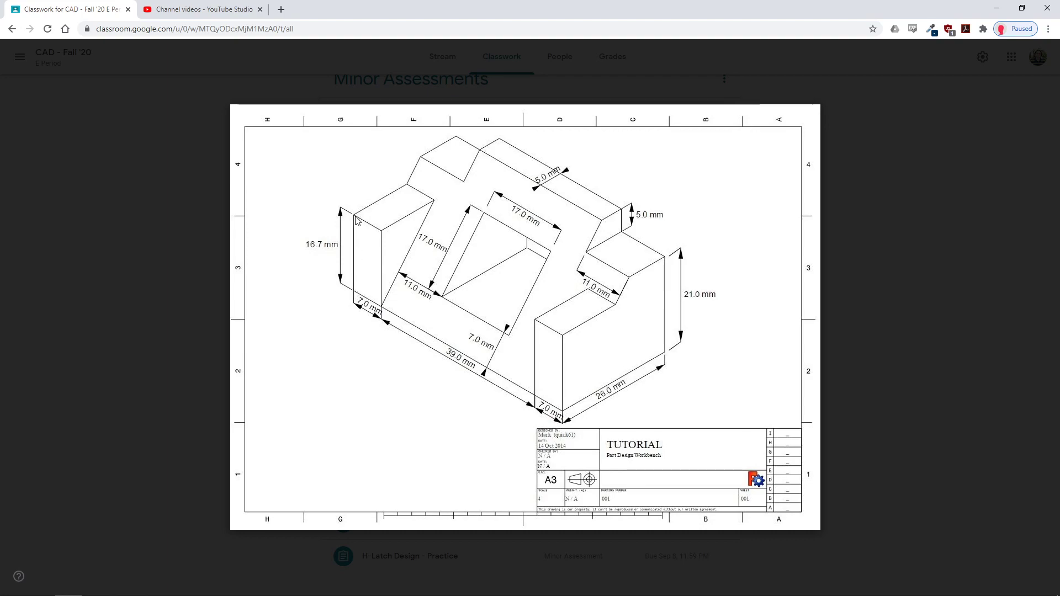
{"action": "key", "text": "alt+Tab"}
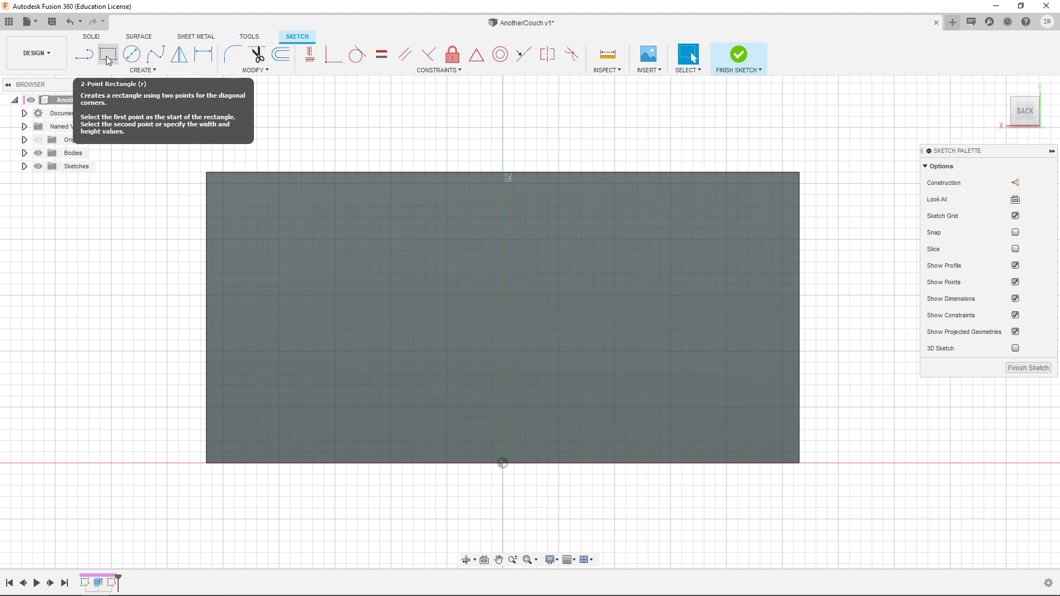
Draw a 2-Point Rectangle inside the back face near its upper-left corner, clear of the face's edges
{"action": "left_click", "coordinate": [143, 70]}
{"action": "mouse_move", "coordinate": [117, 96]}
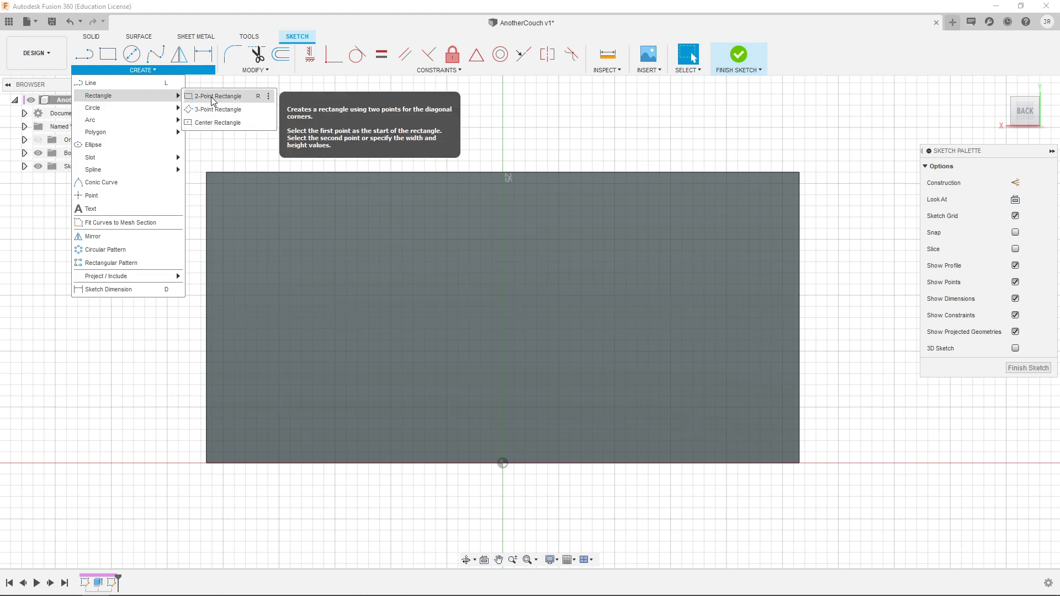
{"action": "left_click", "coordinate": [223, 98]}
{"action": "left_click", "coordinate": [107, 56]}
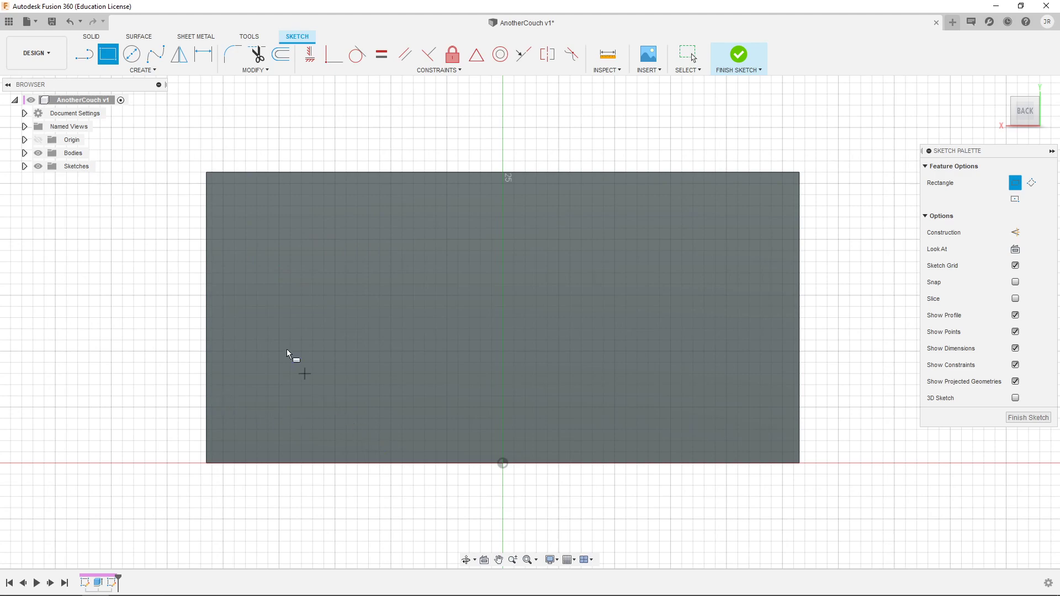
{"action": "left_click", "coordinate": [260, 227]}
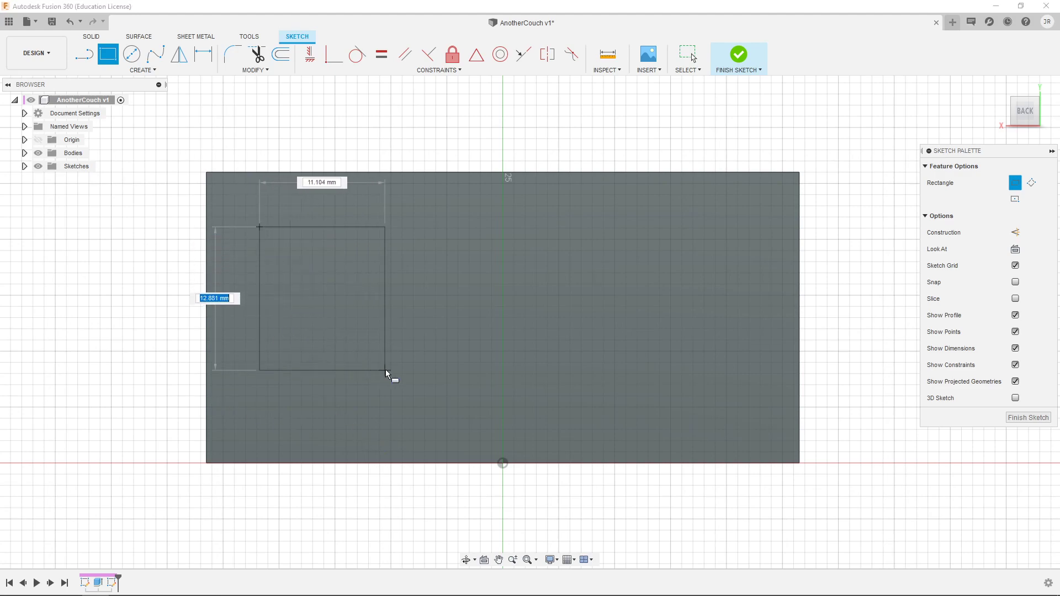
{"action": "left_click", "coordinate": [339, 347]}
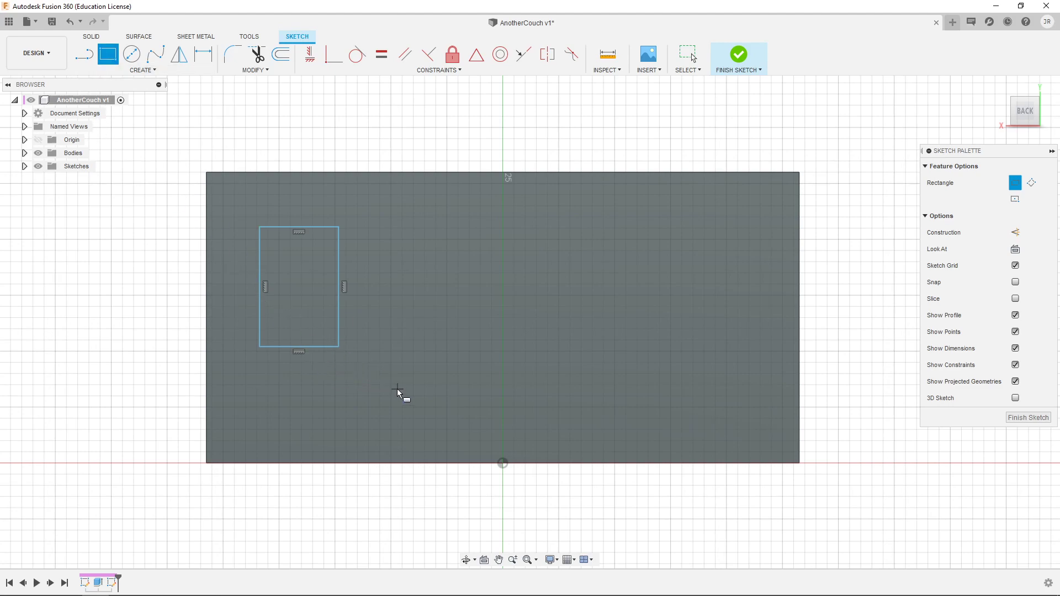
{"action": "key", "text": "Escape"}
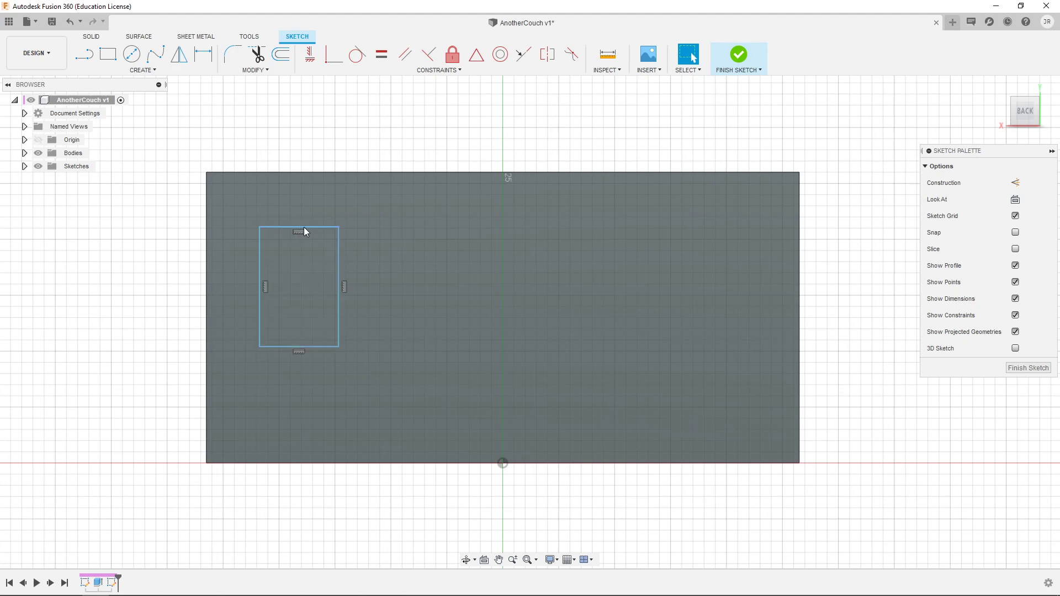
Dimension the top edge of the rectangle with Sketch Dimension and set its width to 7 mm
{"action": "left_click", "coordinate": [150, 70]}
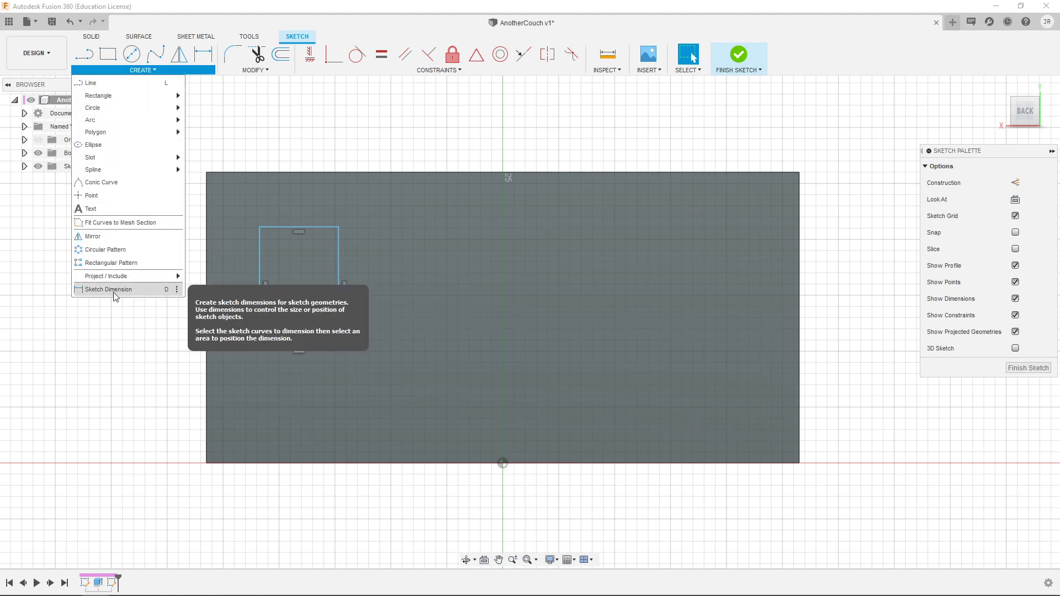
{"action": "left_click", "coordinate": [162, 291]}
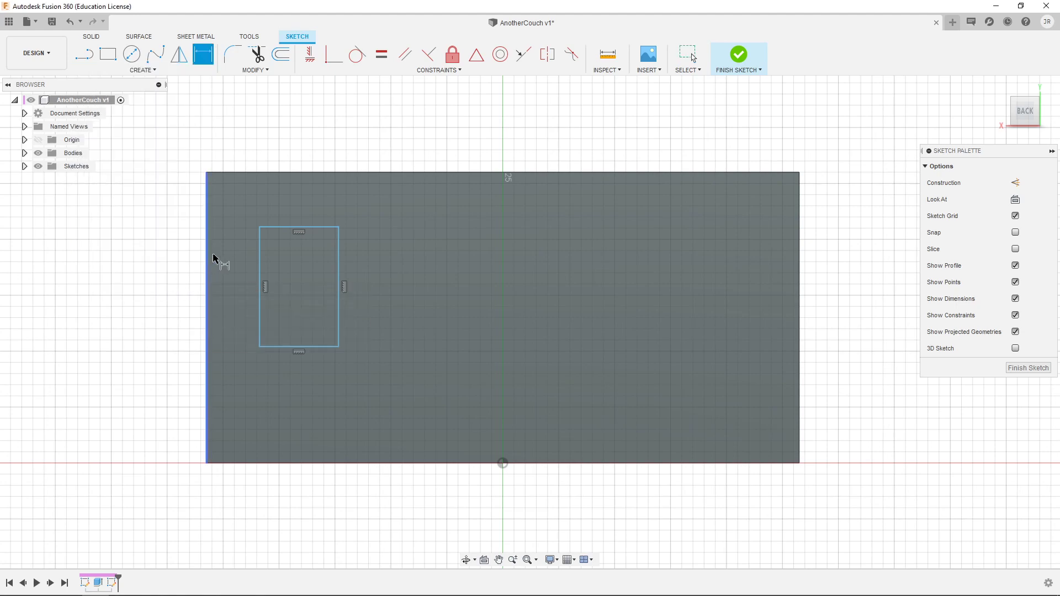
{"action": "left_click", "coordinate": [280, 231]}
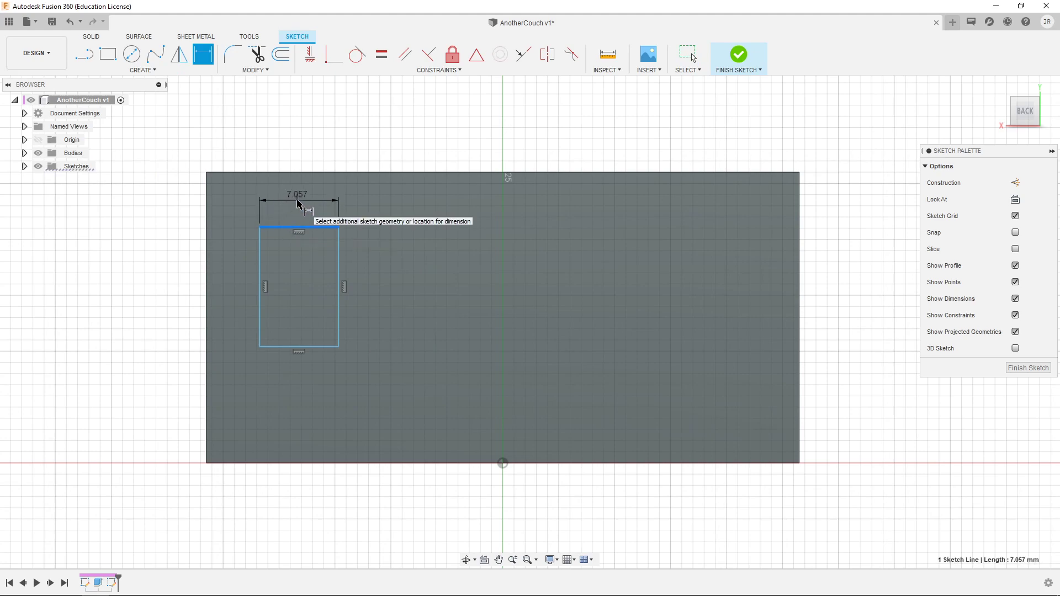
{"action": "left_click", "coordinate": [298, 204]}
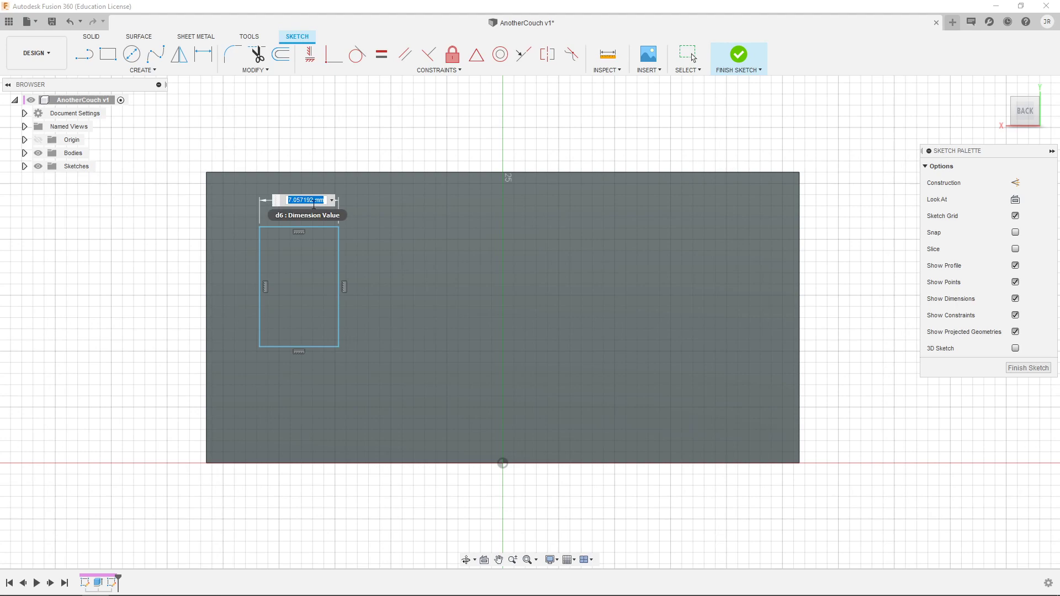
{"action": "key", "text": "Return"}
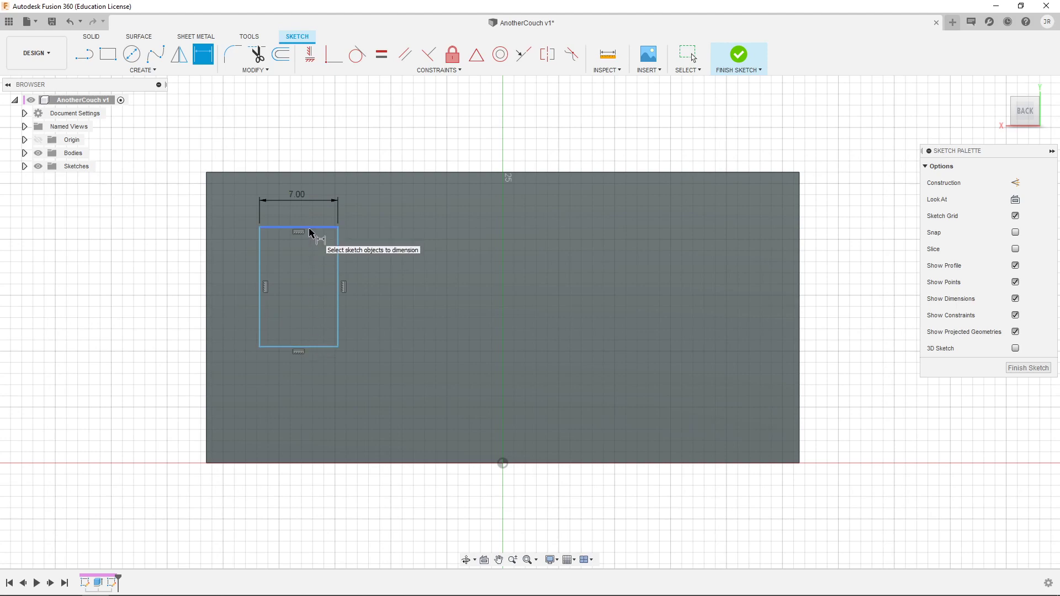
Try to add a second width dimension to the rectangle's bottom edge, declining the driven dimension
{"action": "left_click", "coordinate": [323, 349]}
{"action": "left_click", "coordinate": [315, 395]}
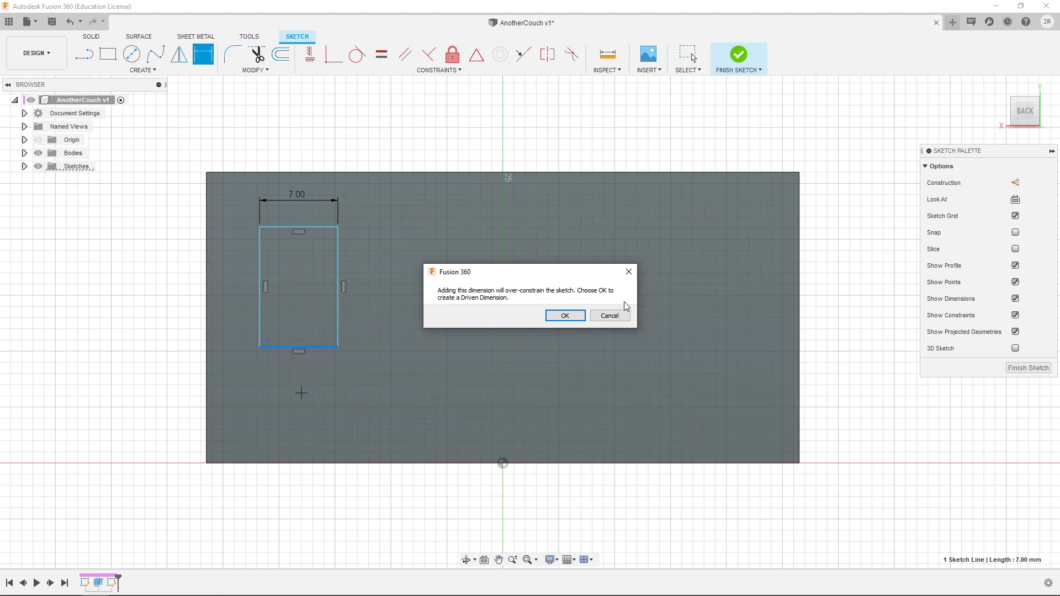
{"action": "left_click", "coordinate": [609, 315]}
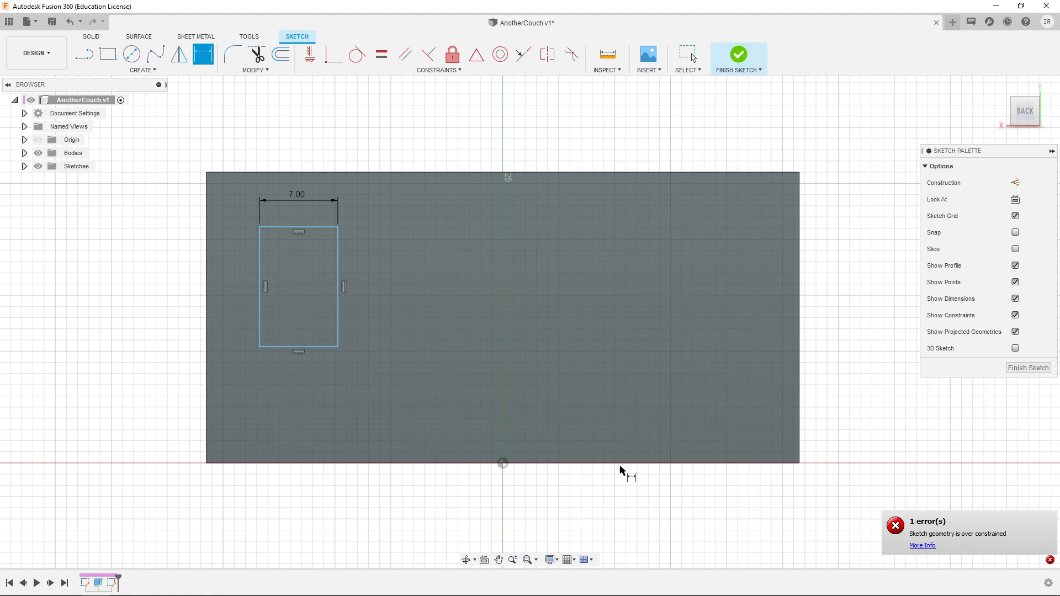
Dimension the rectangle's right vertical edge and set its height to 16.7 mm
{"action": "left_click", "coordinate": [342, 273]}
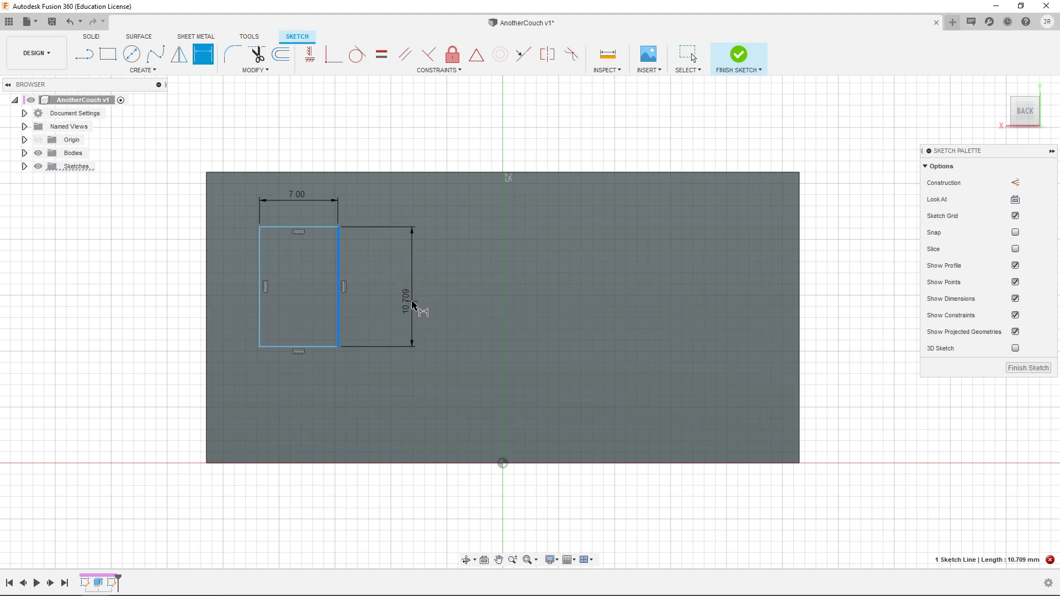
{"action": "left_click", "coordinate": [406, 301]}
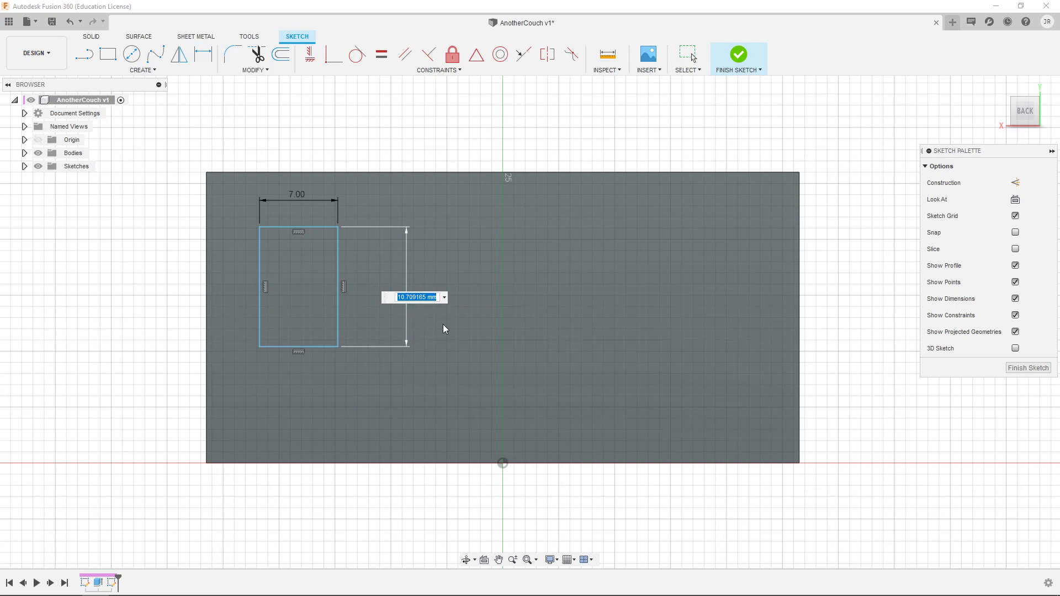
{"action": "type", "text": "16.7"}
{"action": "key", "text": "Return"}
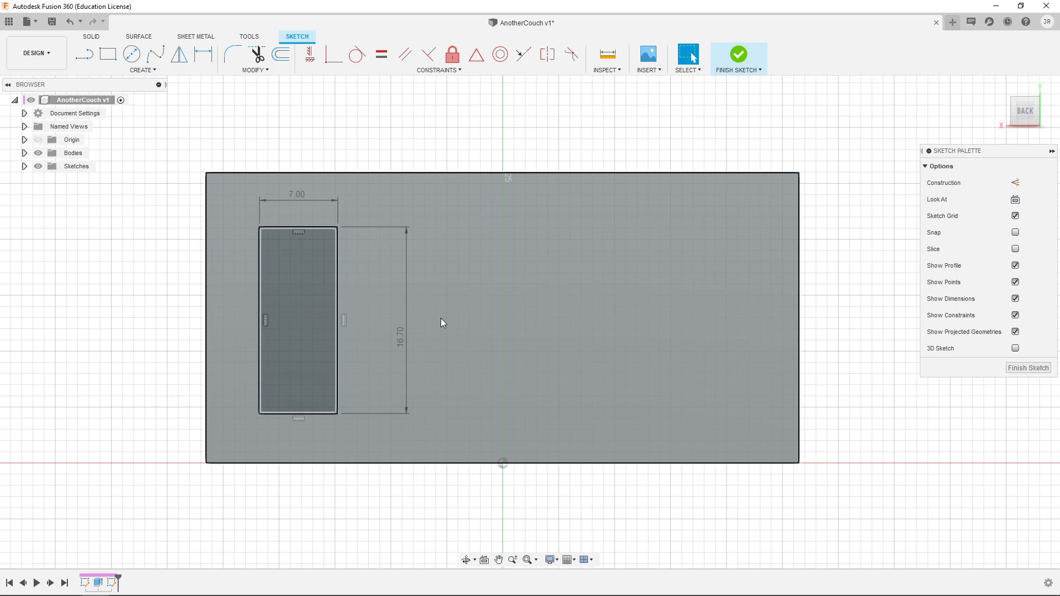
Compare the rectangle on the body with the couch.jpg drawing in the browser to determine where the armrest profile belongs
{"action": "key", "text": "alt+Tab"}
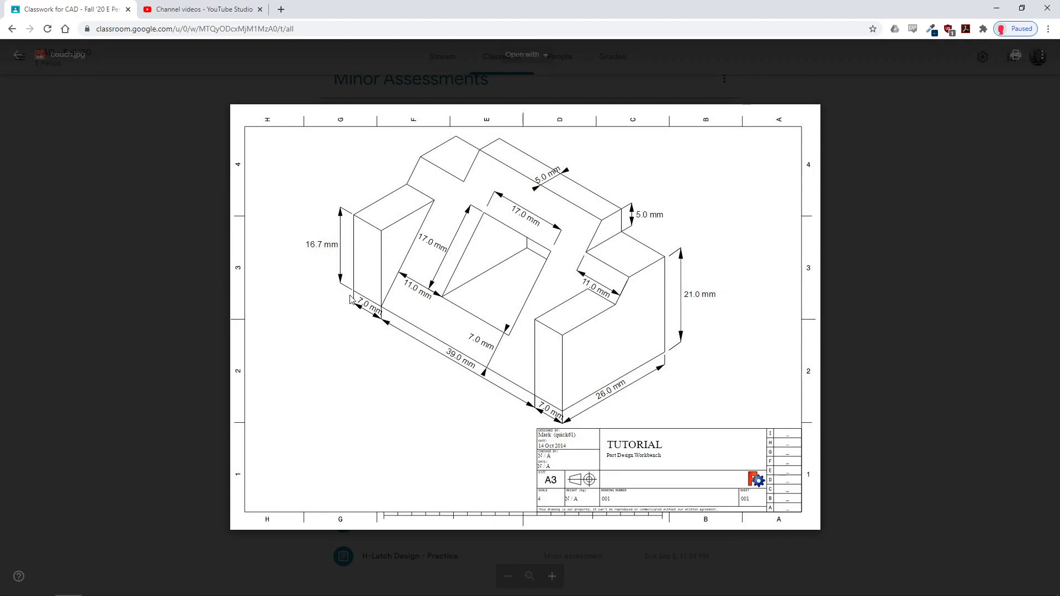
{"action": "key", "text": "alt+Tab"}
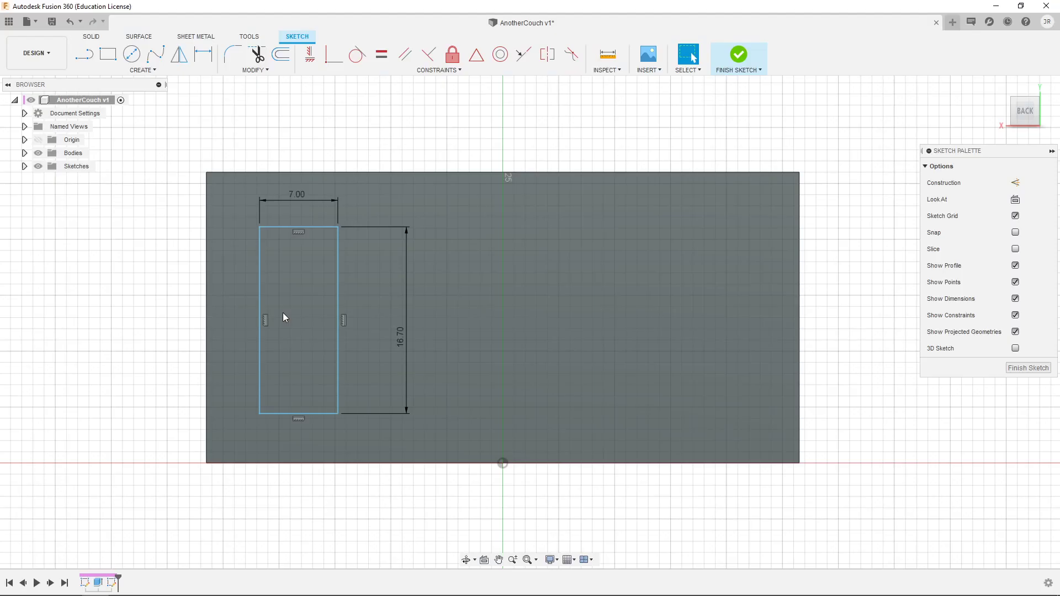
{"action": "middle_click_drag", "start_coordinate": [94, 278], "coordinate": [126, 284], "text": "shift"}
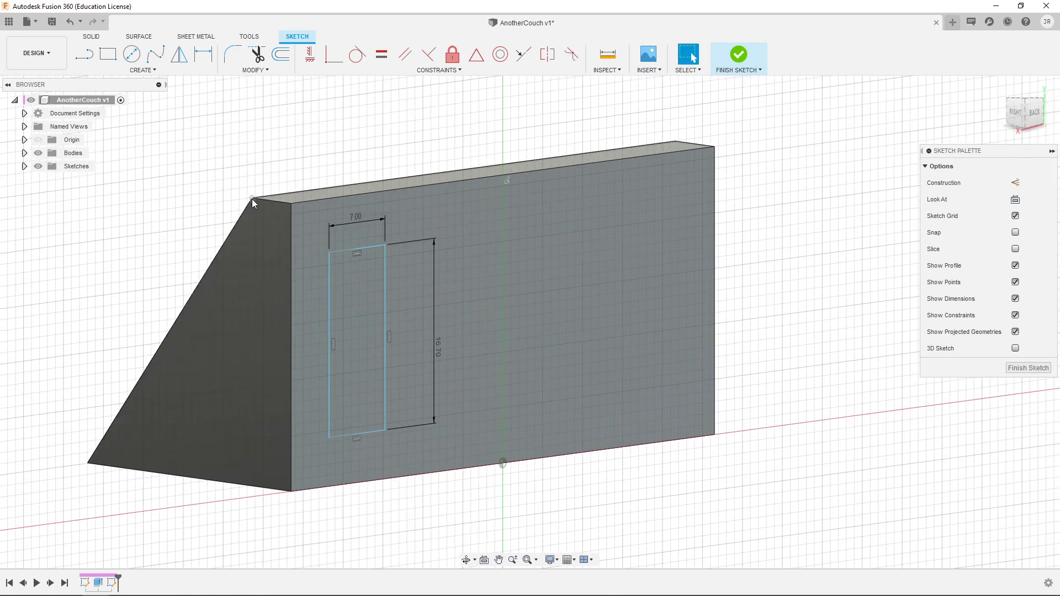
{"action": "key", "text": "alt+Tab"}
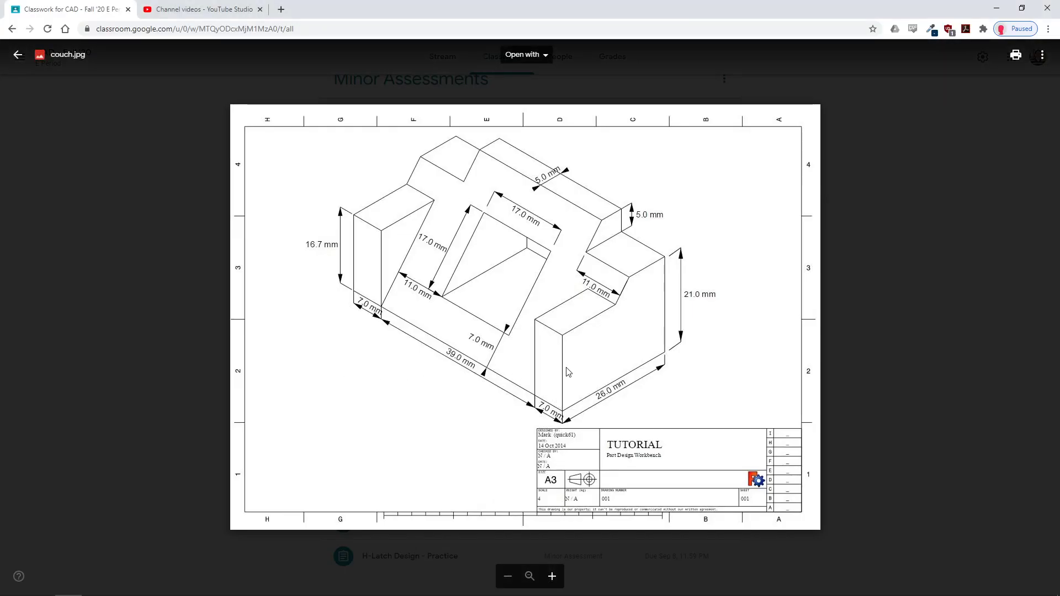
{"action": "key", "text": "alt+Tab"}
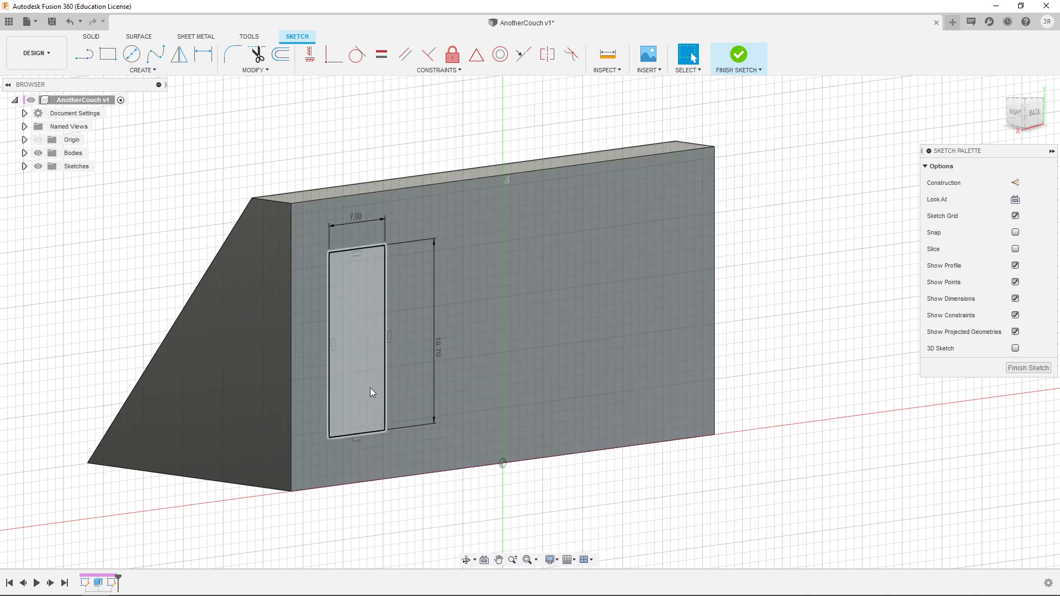
{"action": "left_click", "coordinate": [1034, 112]}
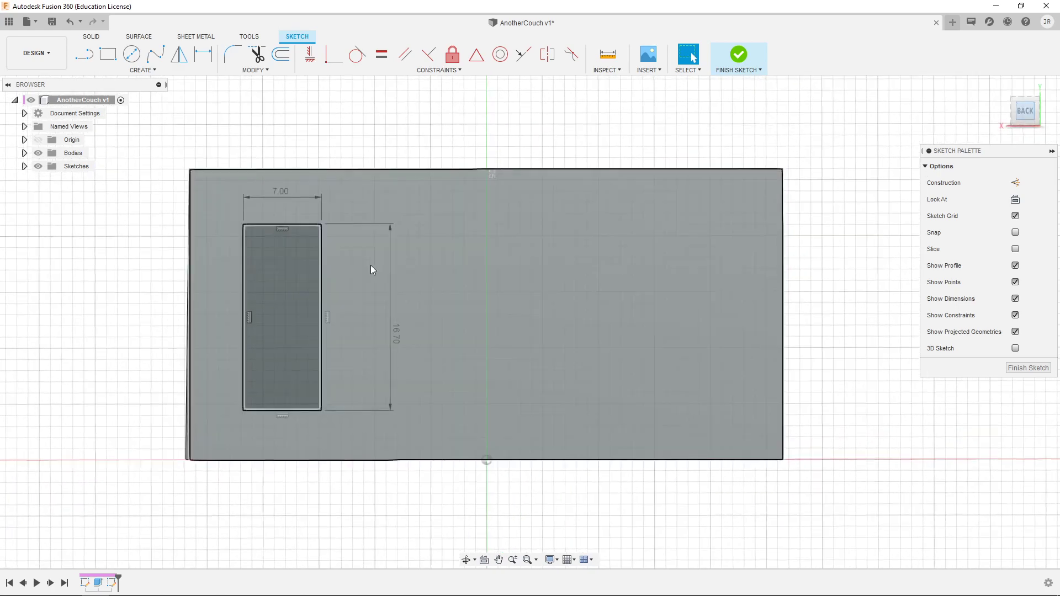
Try to move the rectangle by hand into the back face's lower-left corner and check up close how well the edges align
{"action": "double_click", "coordinate": [279, 224]}
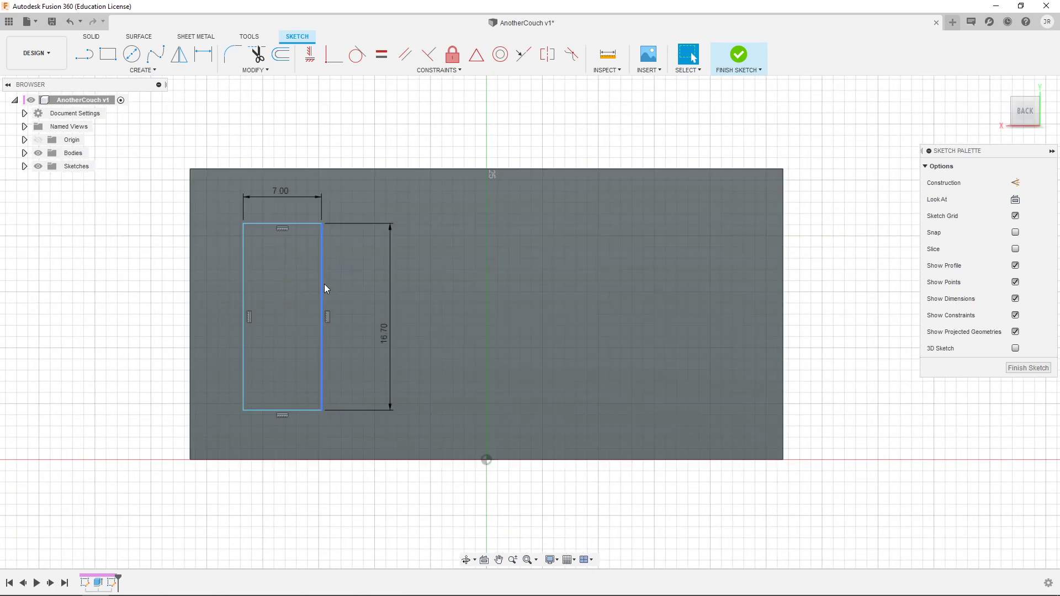
{"action": "left_click_drag", "start_coordinate": [323, 286], "coordinate": [270, 333]}
{"action": "scroll", "coordinate": [175, 402], "scroll_direction": "up", "scroll_amount": 8}
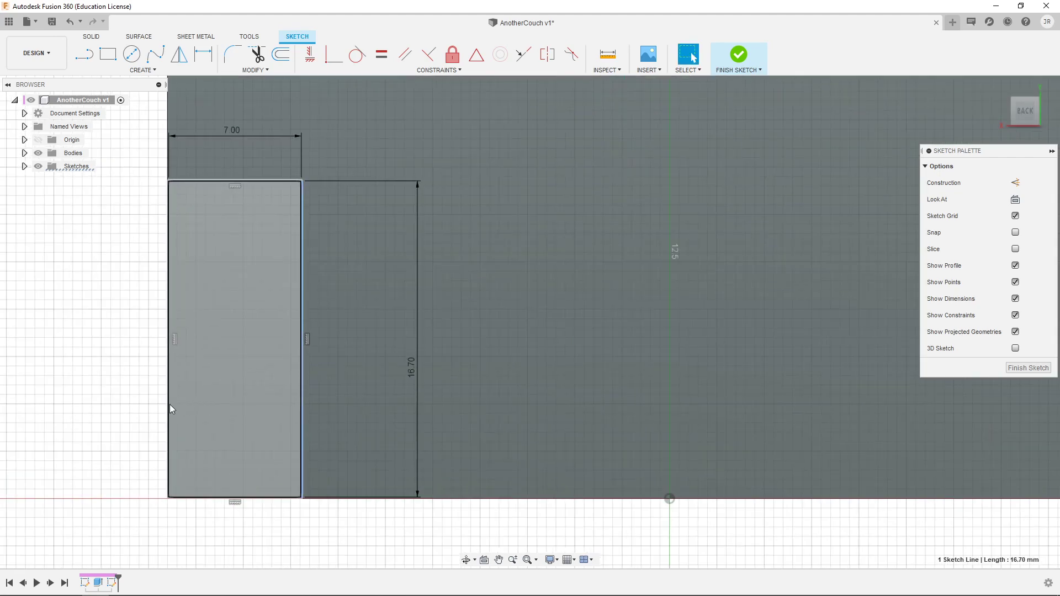
{"action": "scroll", "coordinate": [187, 419], "scroll_direction": "down", "scroll_amount": 6}
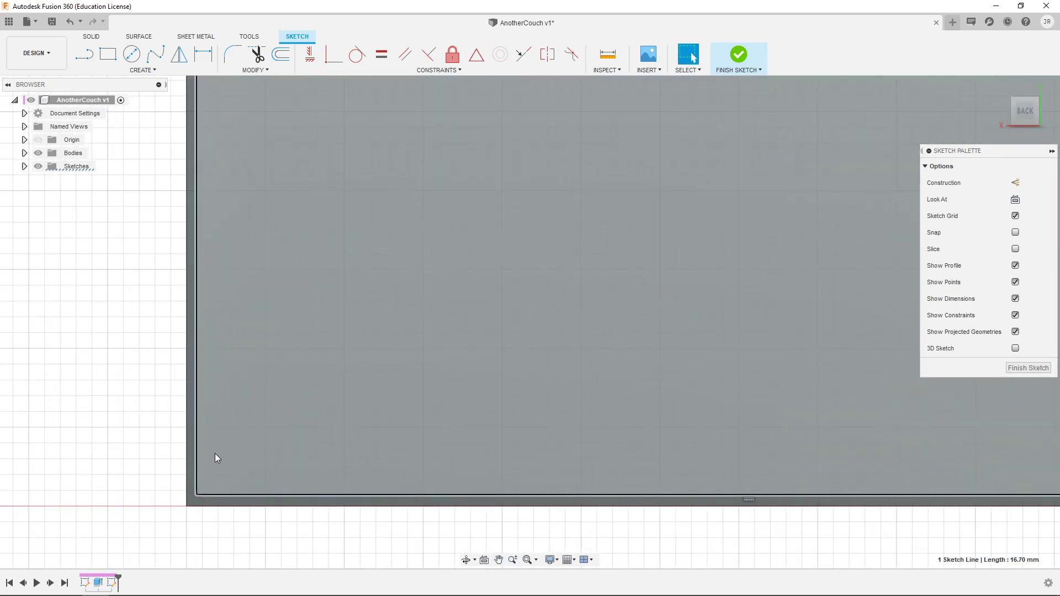
{"action": "scroll", "coordinate": [224, 407], "scroll_direction": "up", "scroll_amount": 8}
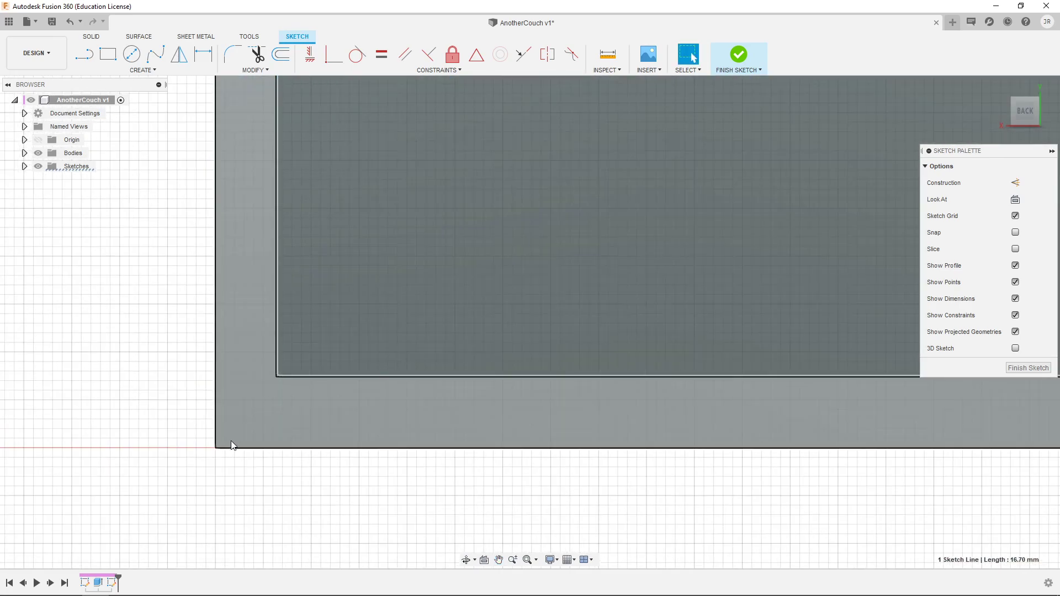
{"action": "scroll", "coordinate": [313, 376], "scroll_direction": "up", "scroll_amount": 5}
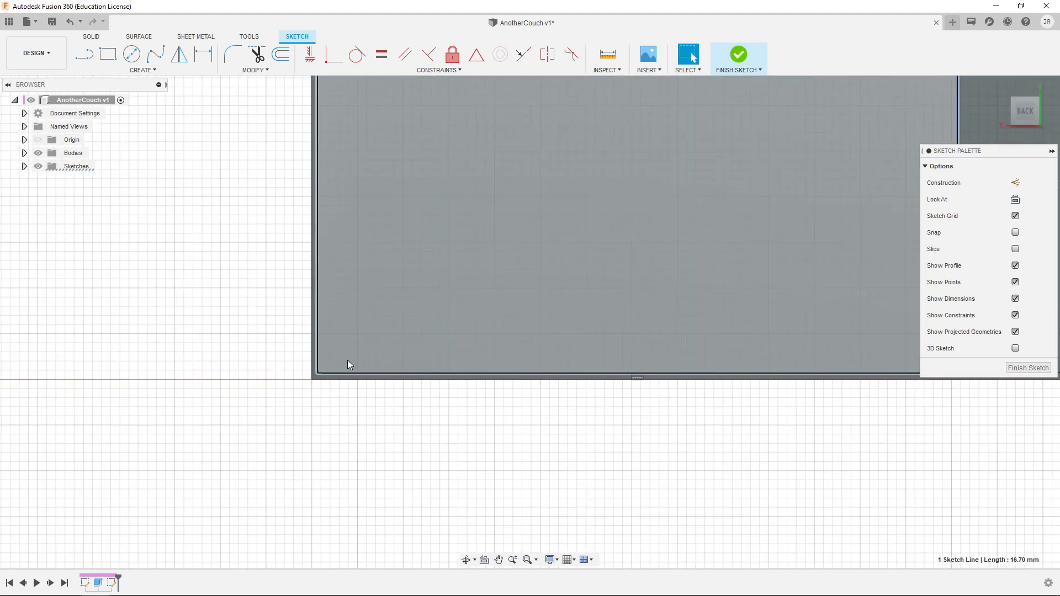
{"action": "scroll", "coordinate": [412, 338], "scroll_direction": "down", "scroll_amount": 1}
{"action": "middle_click_drag", "start_coordinate": [474, 270], "coordinate": [417, 405]}
{"action": "scroll", "coordinate": [417, 405], "scroll_direction": "down", "scroll_amount": 3}
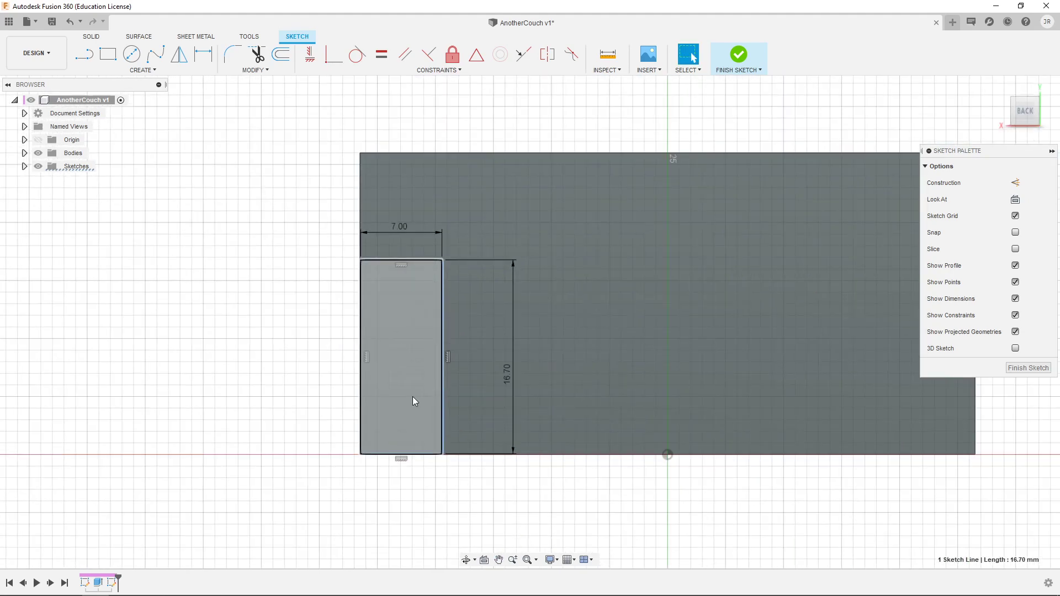
{"action": "scroll", "coordinate": [412, 393], "scroll_direction": "up", "scroll_amount": 3}
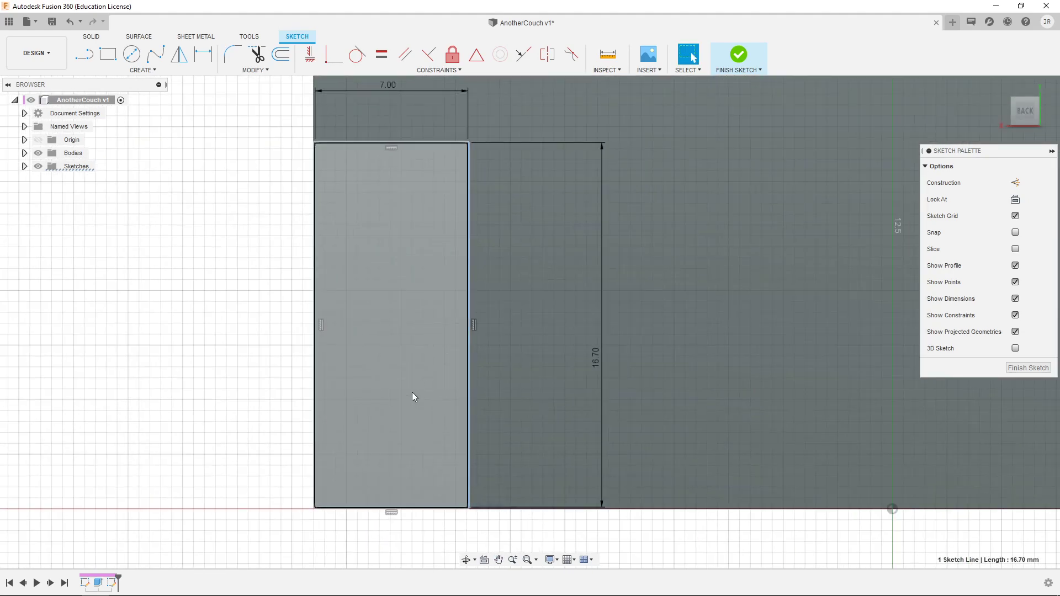
{"action": "scroll", "coordinate": [338, 436], "scroll_direction": "up", "scroll_amount": 5}
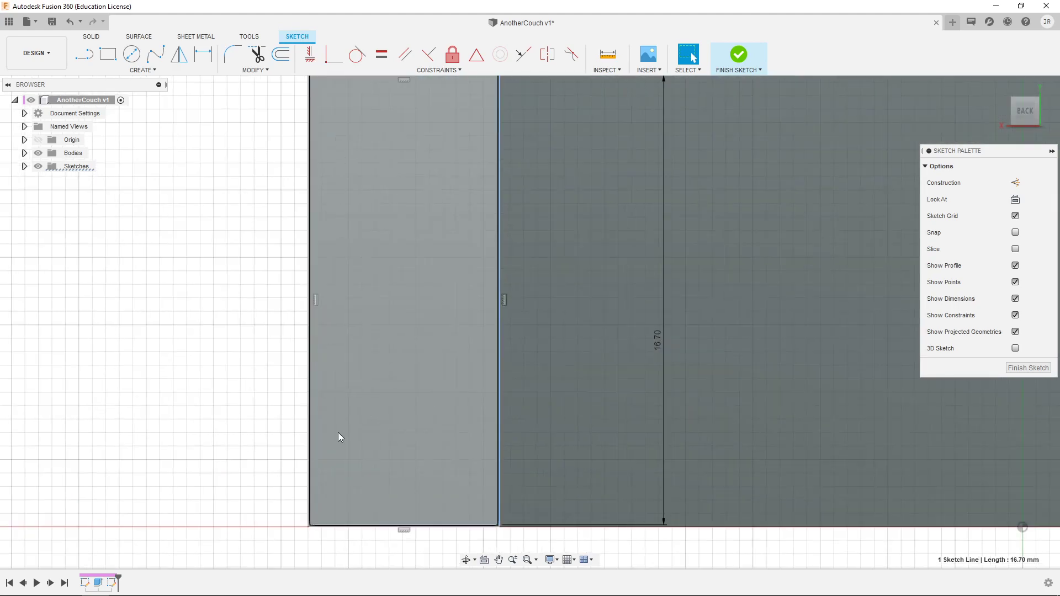
{"action": "scroll", "coordinate": [350, 474], "scroll_direction": "down", "scroll_amount": 6}
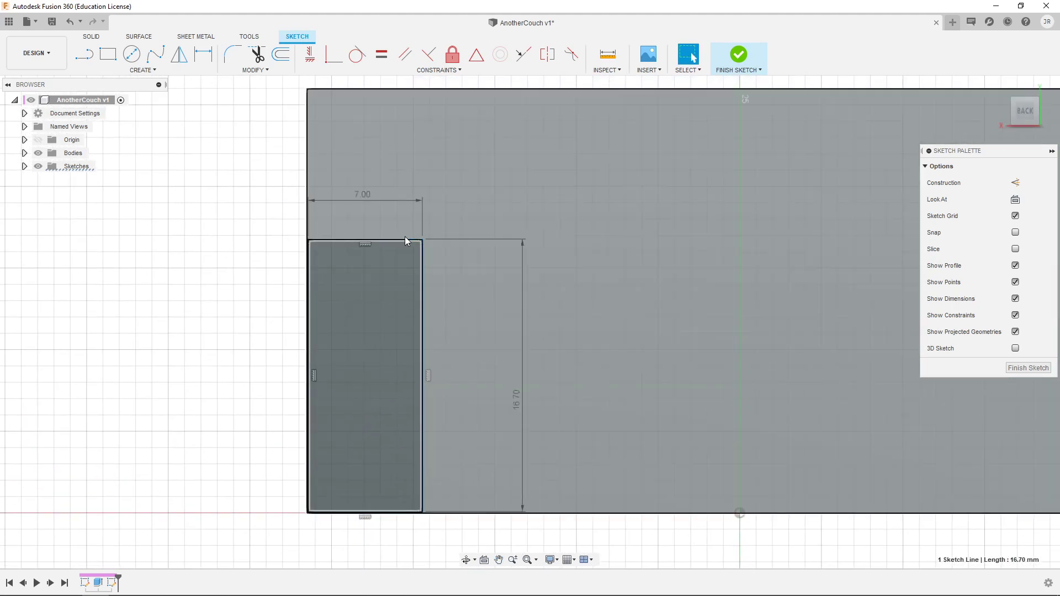
Move the rectangle back inside the face, clear of the lower-left corner, and clear the edge selection
{"action": "left_click_drag", "start_coordinate": [407, 239], "coordinate": [473, 176]}
{"action": "scroll", "coordinate": [461, 219], "scroll_direction": "down", "scroll_amount": 3}
{"action": "mouse_move", "coordinate": [615, 232]}
{"action": "middle_mouse_down"}
{"action": "mouse_move", "coordinate": [535, 311]}
{"action": "mouse_move", "coordinate": [517, 315]}
{"action": "middle_mouse_up"}
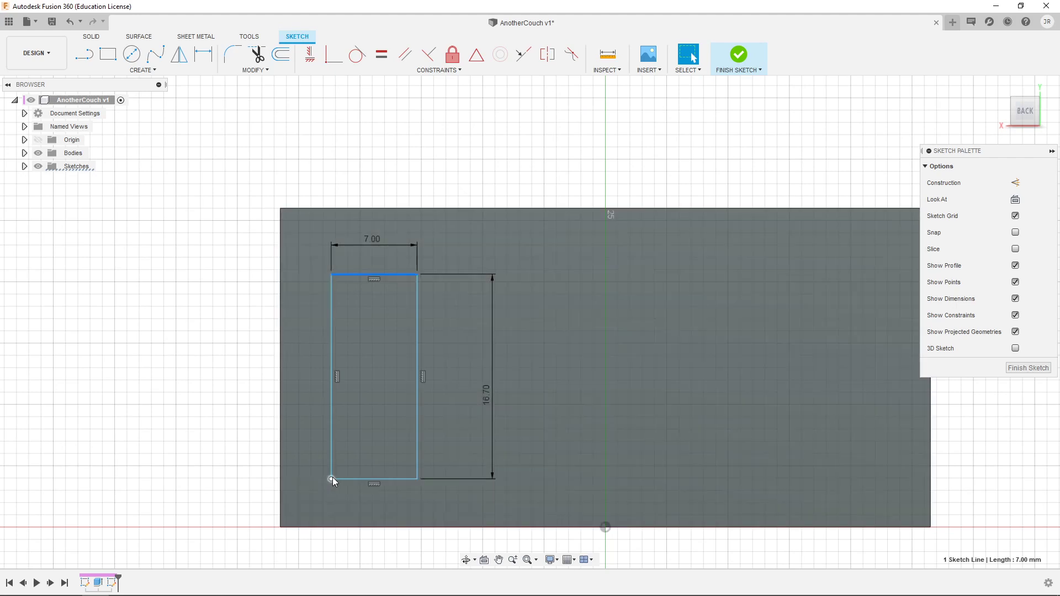
{"action": "key", "text": "Escape"}
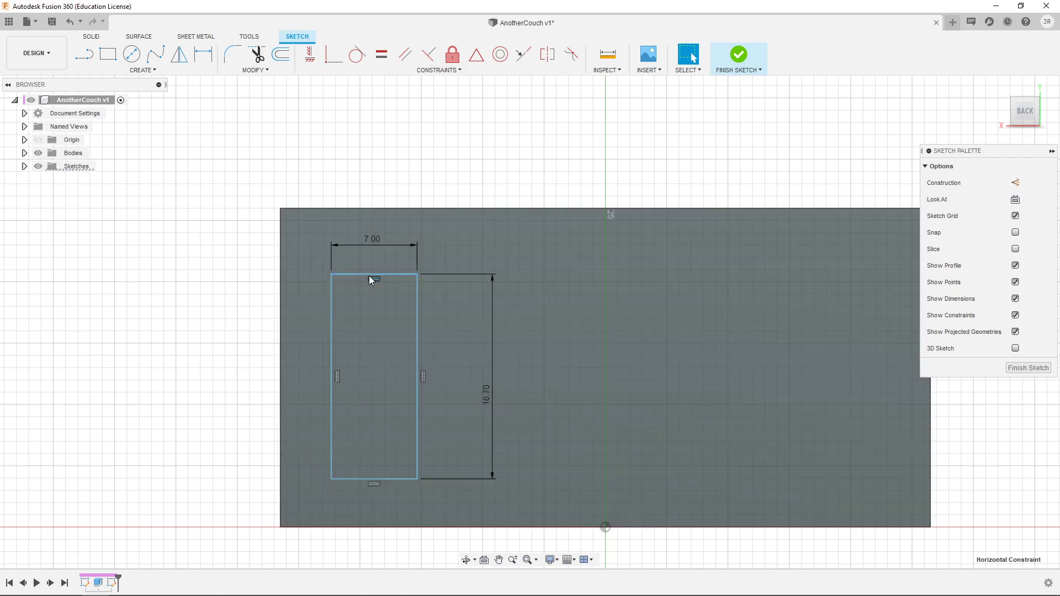
{"action": "left_click", "coordinate": [370, 276]}
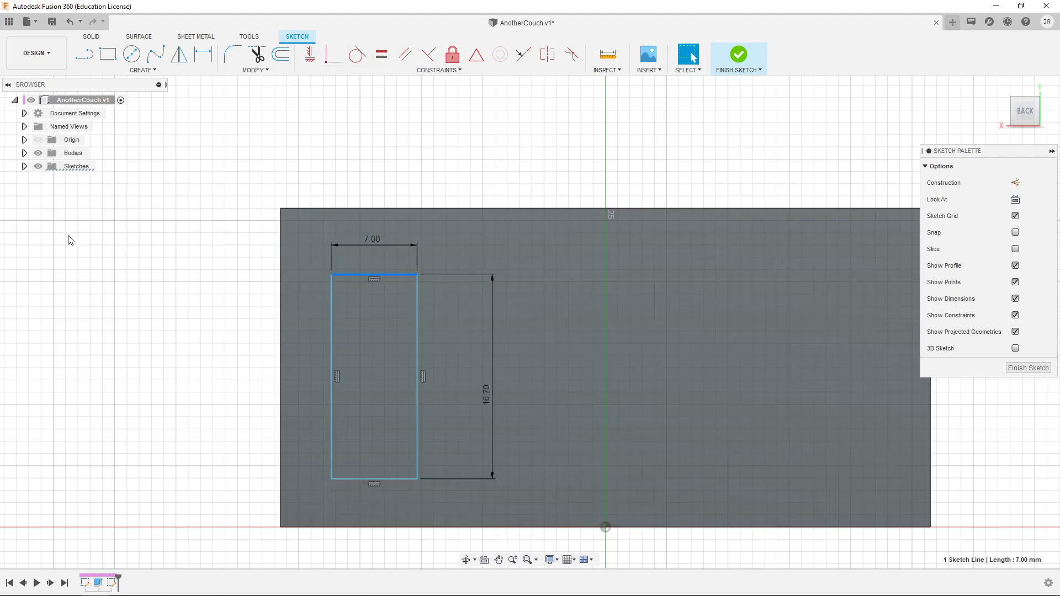
{"action": "left_click", "coordinate": [212, 256]}
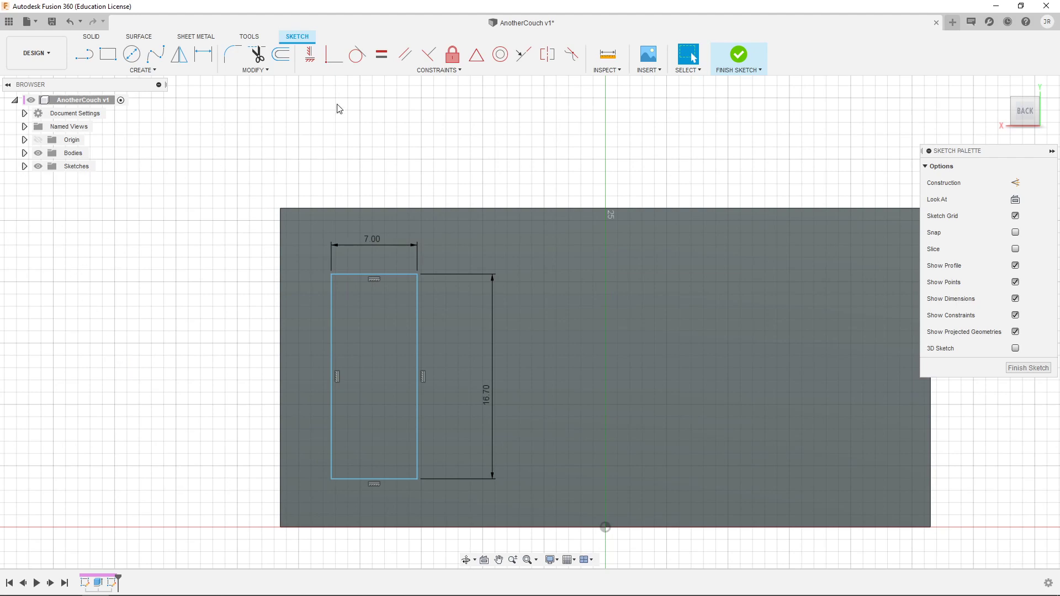
Apply a Coincident constraint between the rectangle's lower-left corner and the back face's lower-left corner
{"action": "left_click", "coordinate": [333, 57]}
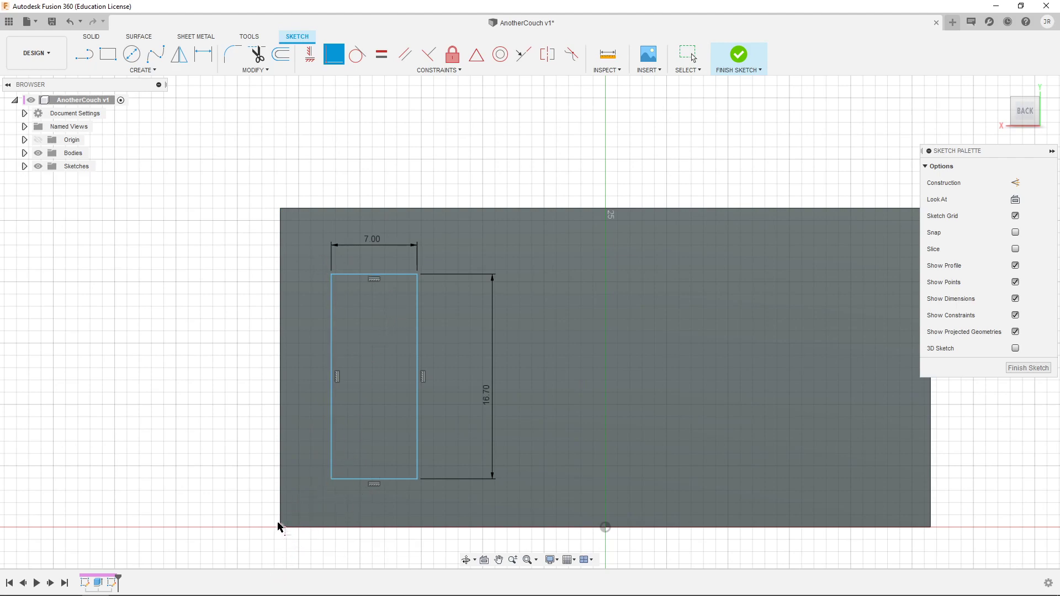
{"action": "left_click", "coordinate": [331, 480]}
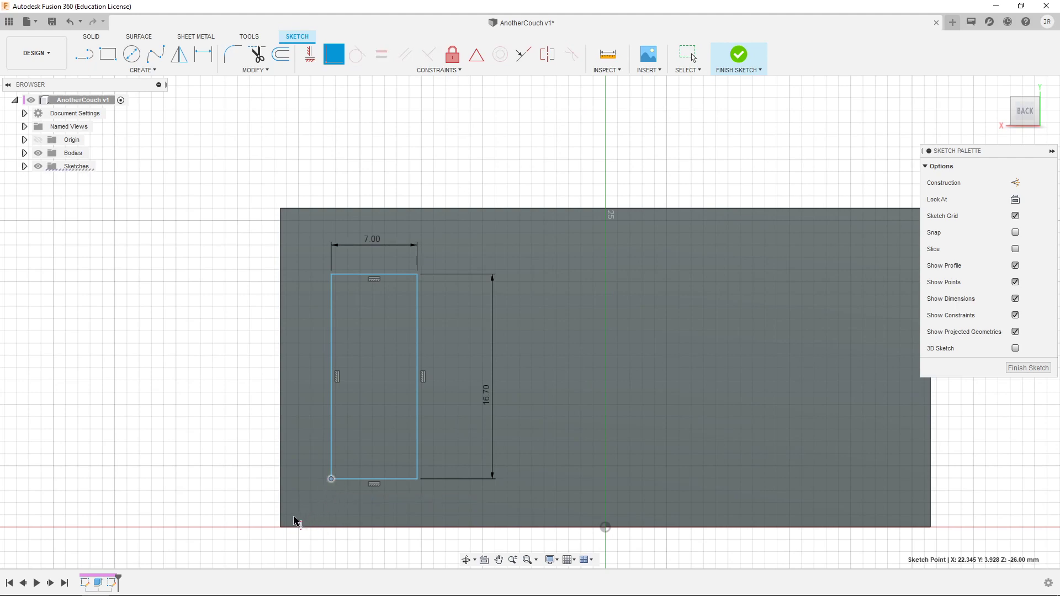
{"action": "left_click", "coordinate": [280, 528]}
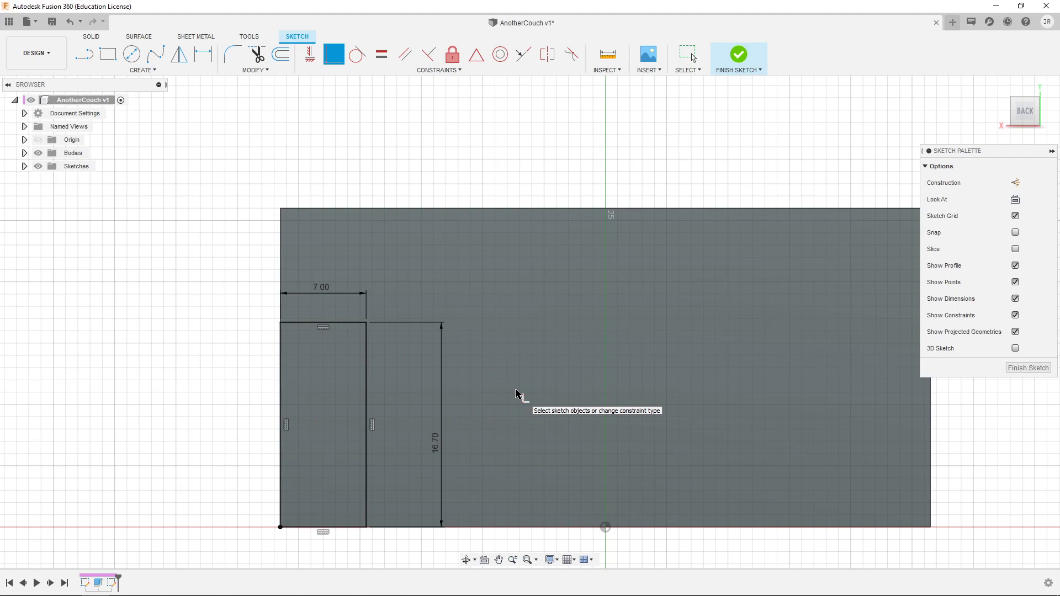
{"action": "key", "text": "Escape"}
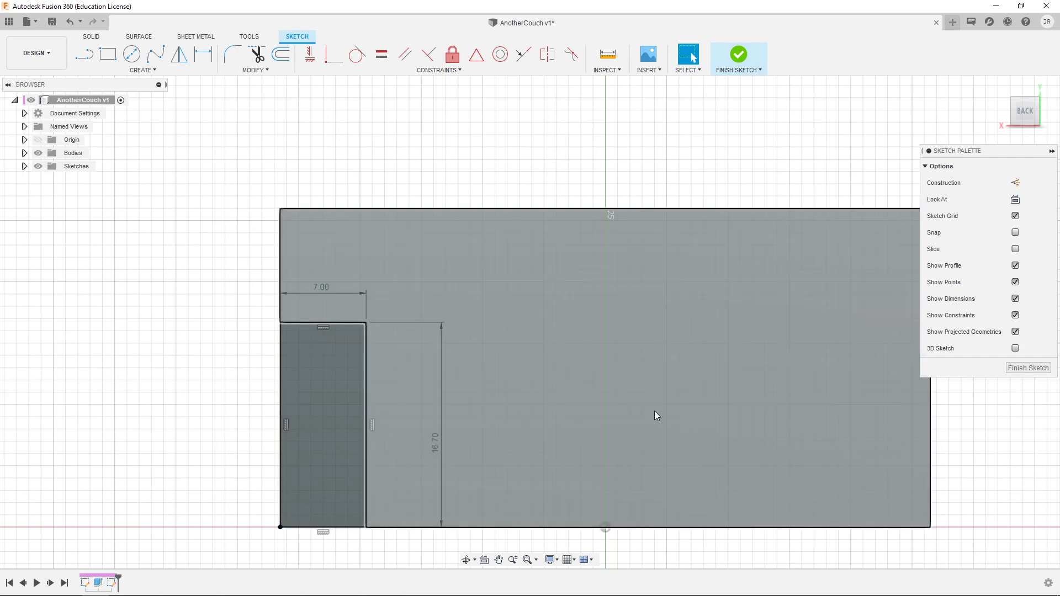
Inspect the constraints attached to the rectangle's upper-right and lower-left corner points
{"action": "middle_click_drag", "start_coordinate": [656, 416], "coordinate": [530, 354]}
{"action": "left_click", "coordinate": [258, 273]}
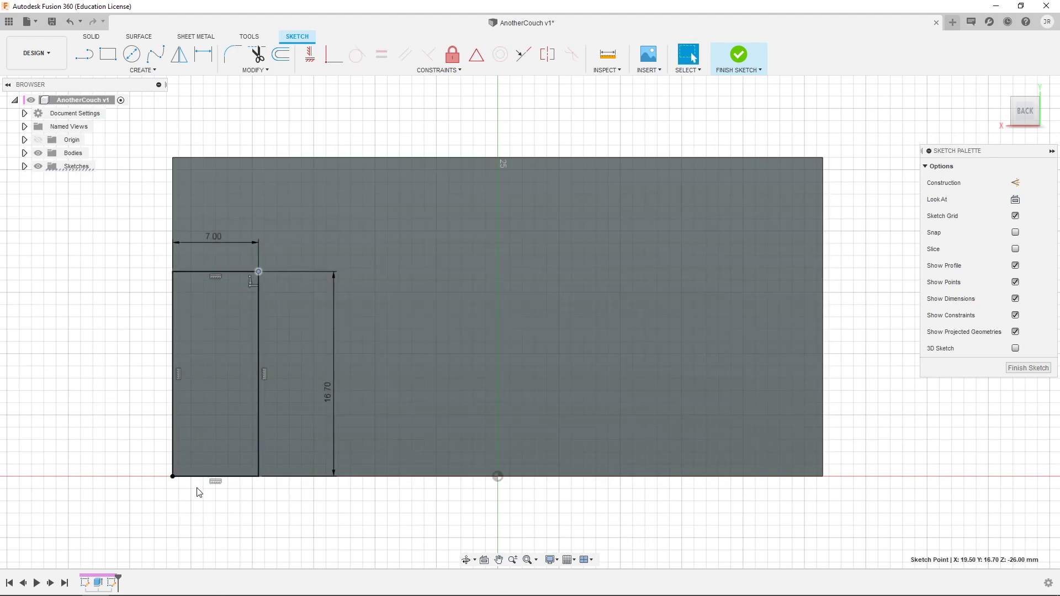
{"action": "left_click", "coordinate": [173, 477]}
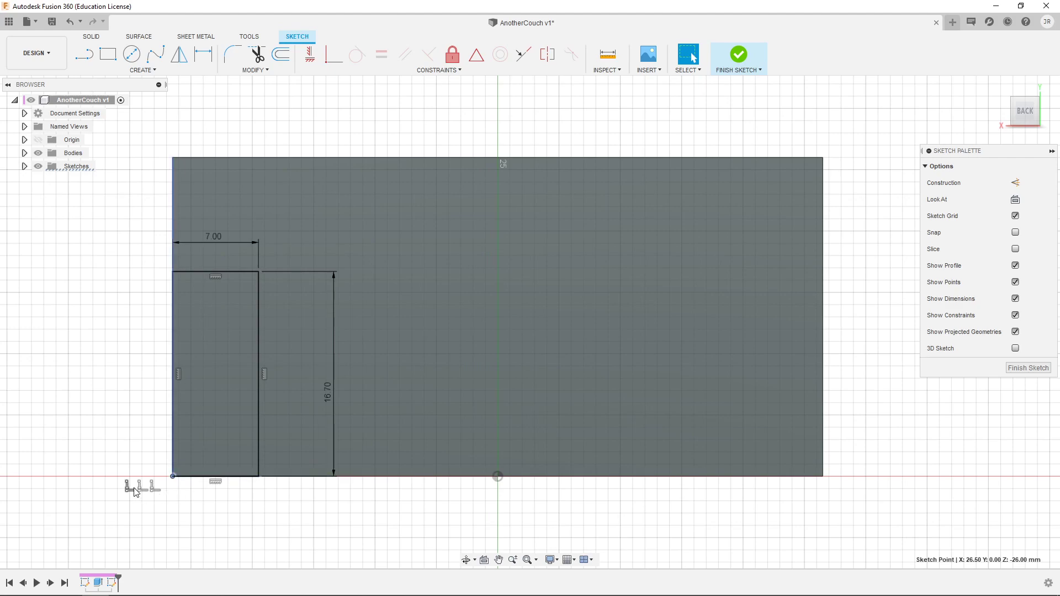
Move the 16.7 mm height dimension closer to the rectangle and check the armrest sizes in the couch.jpg drawing
{"action": "mouse_move", "coordinate": [334, 433]}
{"action": "left_mouse_down"}
{"action": "mouse_move", "coordinate": [318, 402]}
{"action": "mouse_move", "coordinate": [287, 397]}
{"action": "left_mouse_up"}
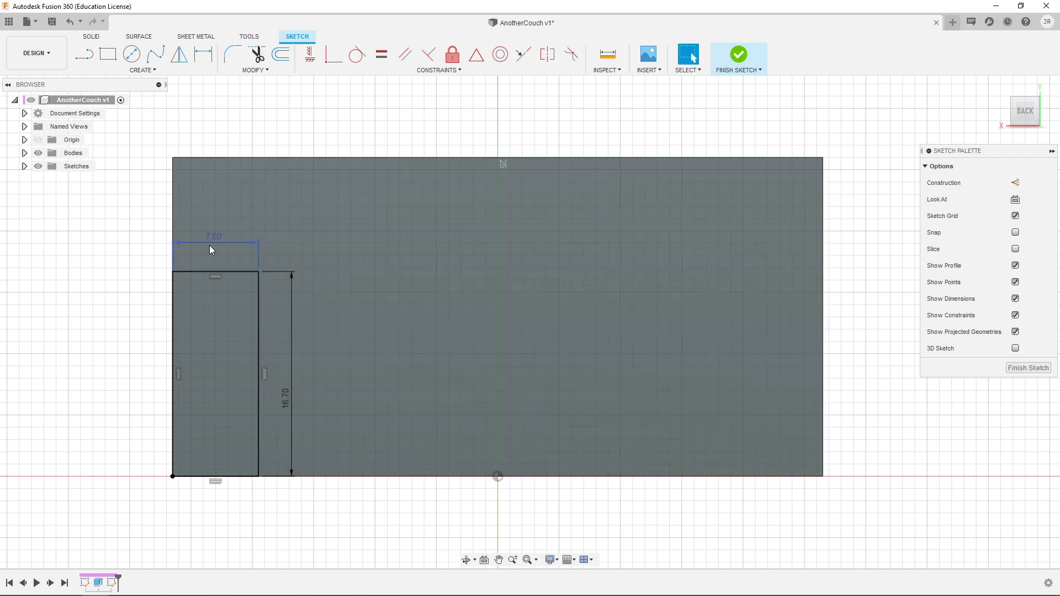
{"action": "key", "text": "alt+Tab"}
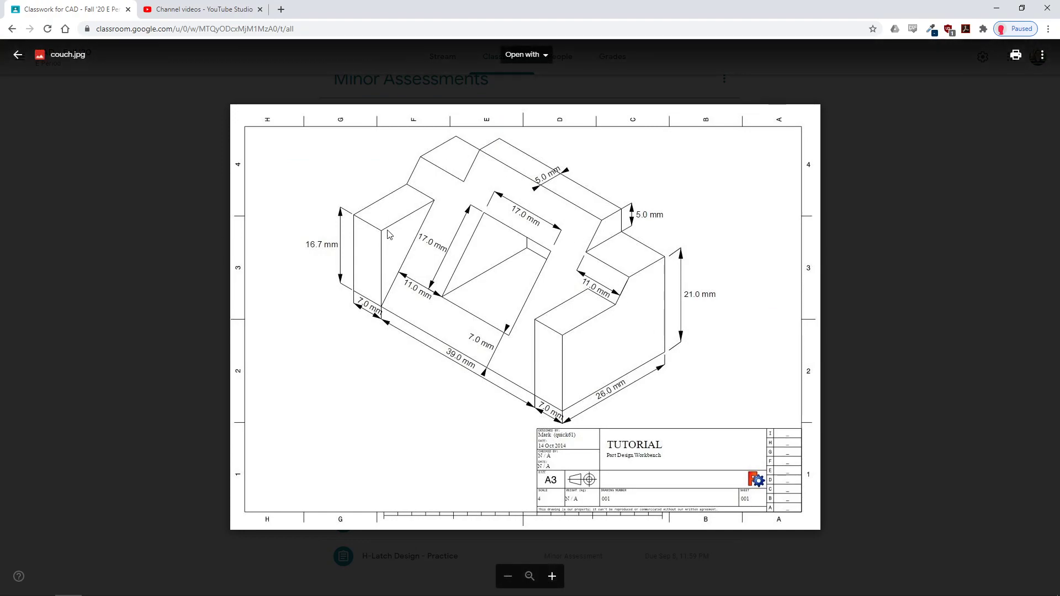
{"action": "key", "text": "alt+Tab"}
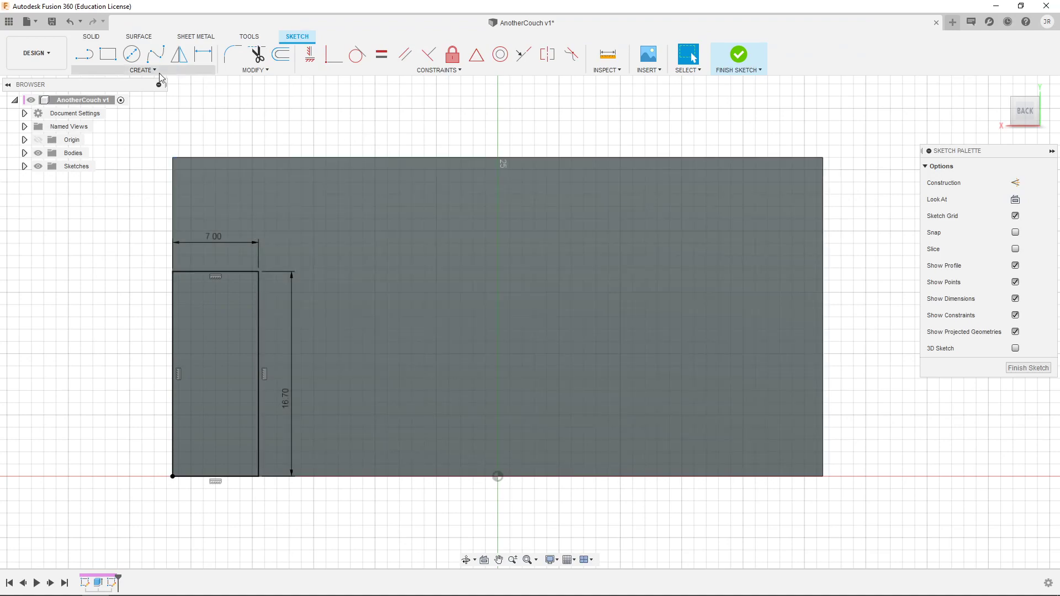
Sketch a second upright two-point rectangle inside the back face, near its right edge
{"action": "left_click", "coordinate": [106, 56]}
{"action": "left_click", "coordinate": [656, 267]}
{"action": "left_click", "coordinate": [734, 443]}
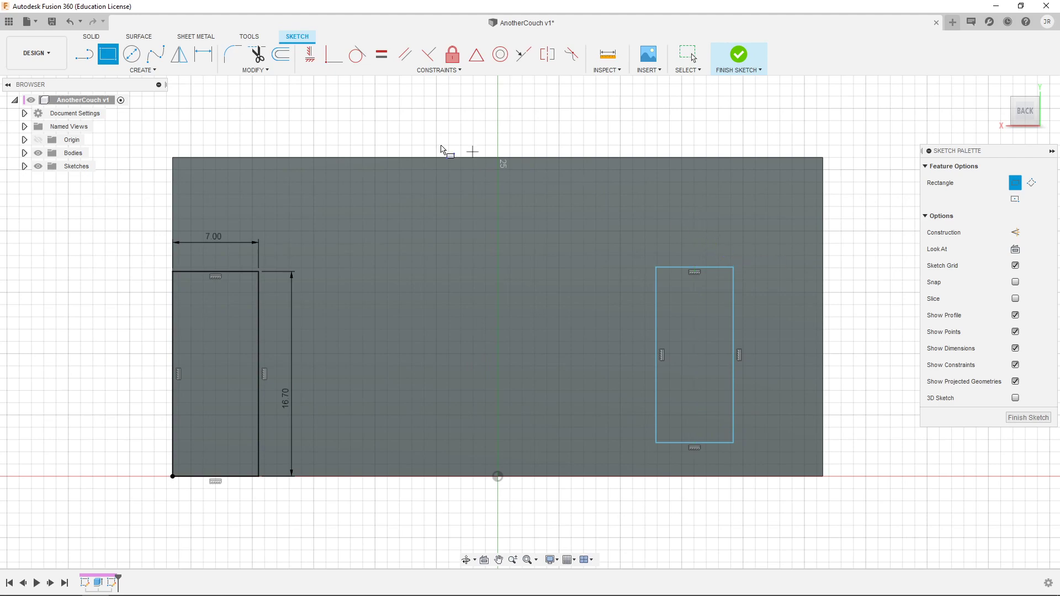
Dimension the second rectangle 7 mm wide and 16.7 mm high
{"action": "left_click", "coordinate": [153, 72]}
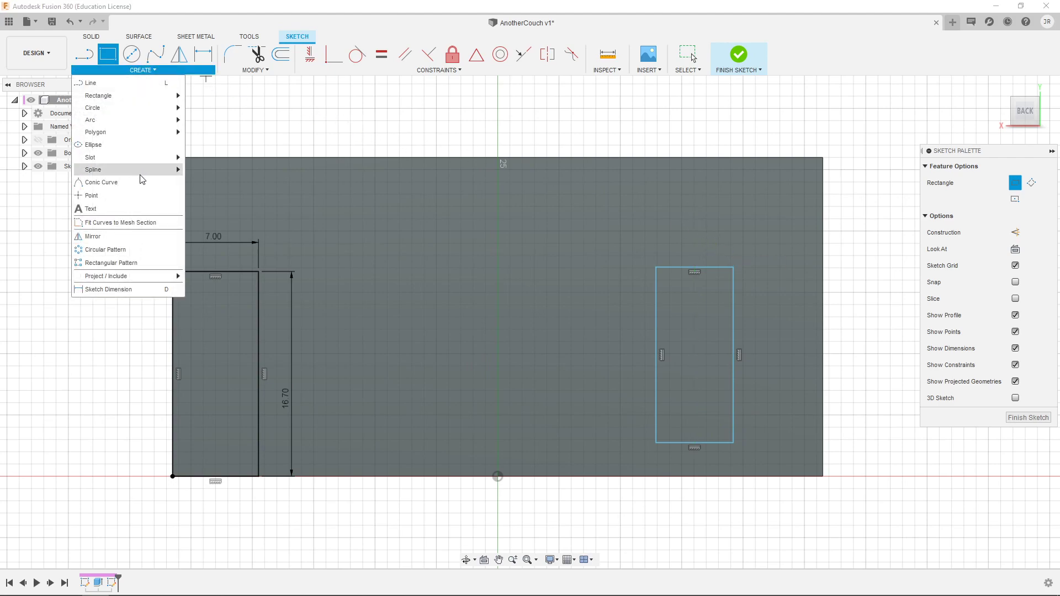
{"action": "left_click", "coordinate": [148, 293]}
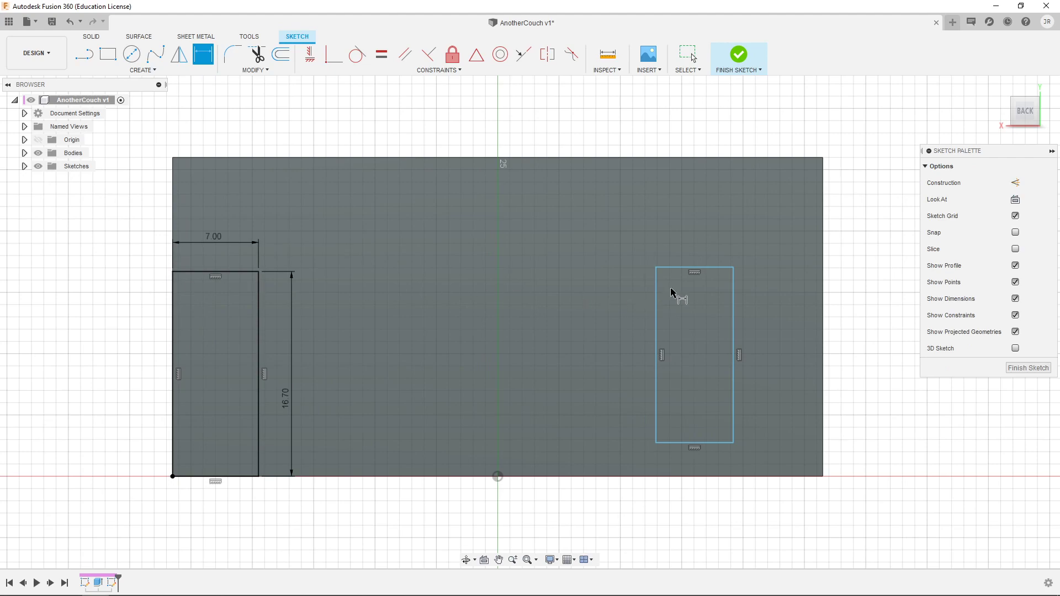
{"action": "left_click", "coordinate": [688, 269]}
{"action": "left_click", "coordinate": [679, 242]}
{"action": "type", "text": "7"}
{"action": "key", "text": "Return"}
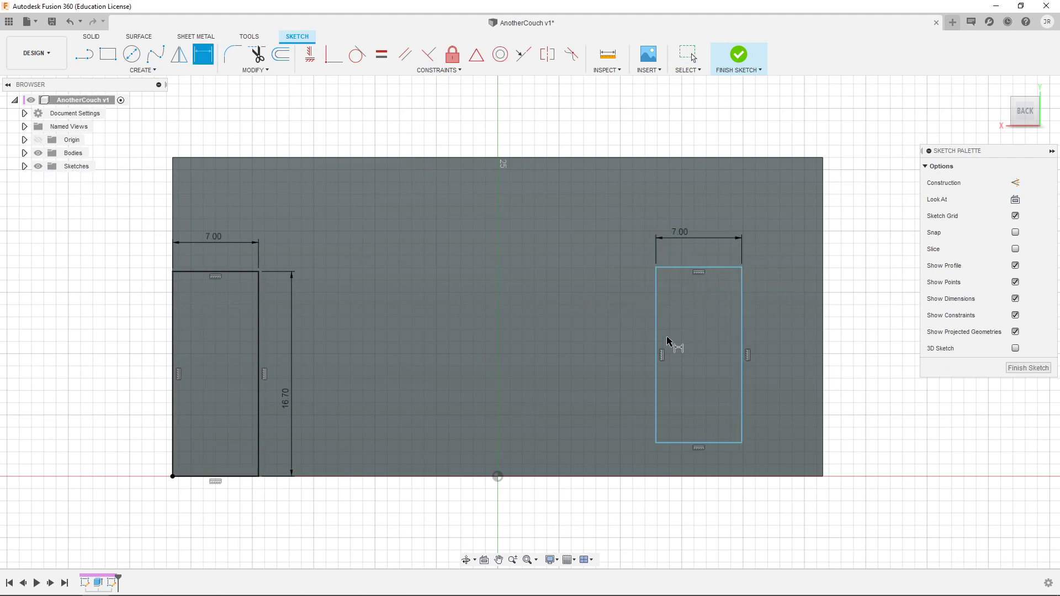
{"action": "left_click", "coordinate": [657, 333]}
{"action": "left_click", "coordinate": [592, 337]}
{"action": "type", "text": "16.7"}
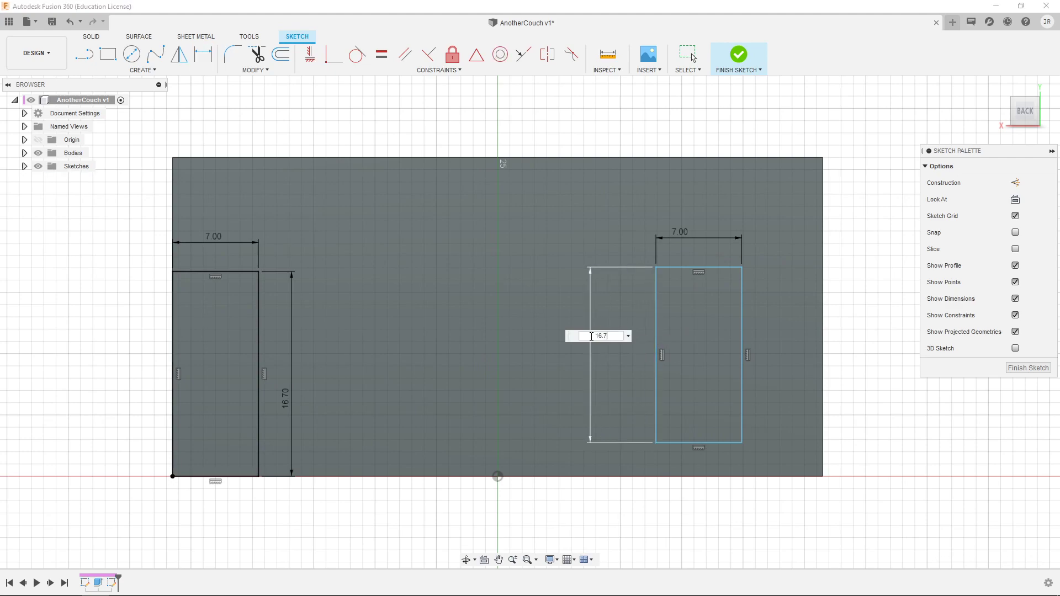
{"action": "key", "text": "Return"}
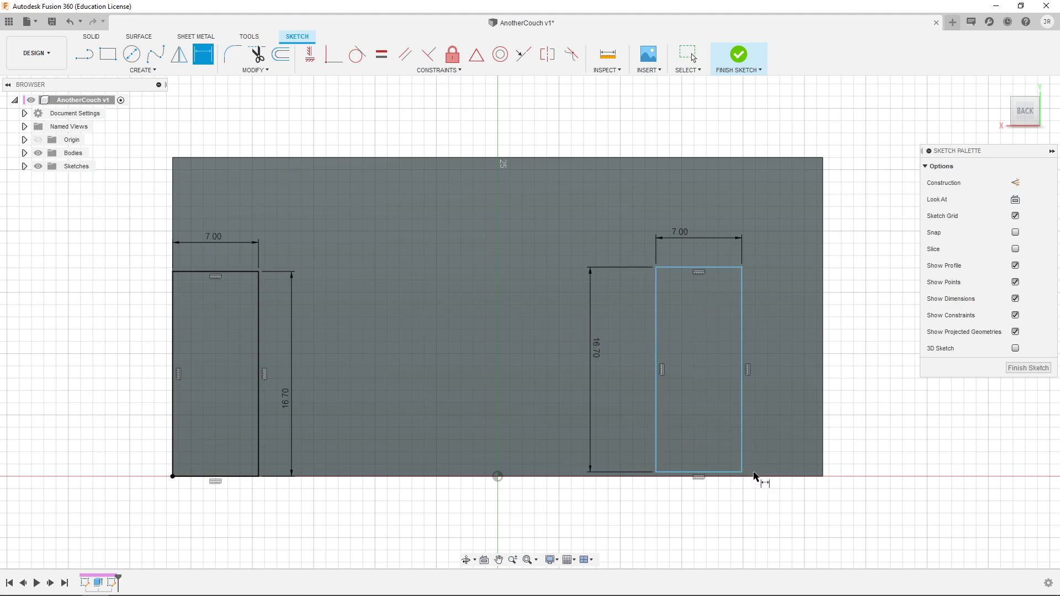
{"action": "key", "text": "Escape"}
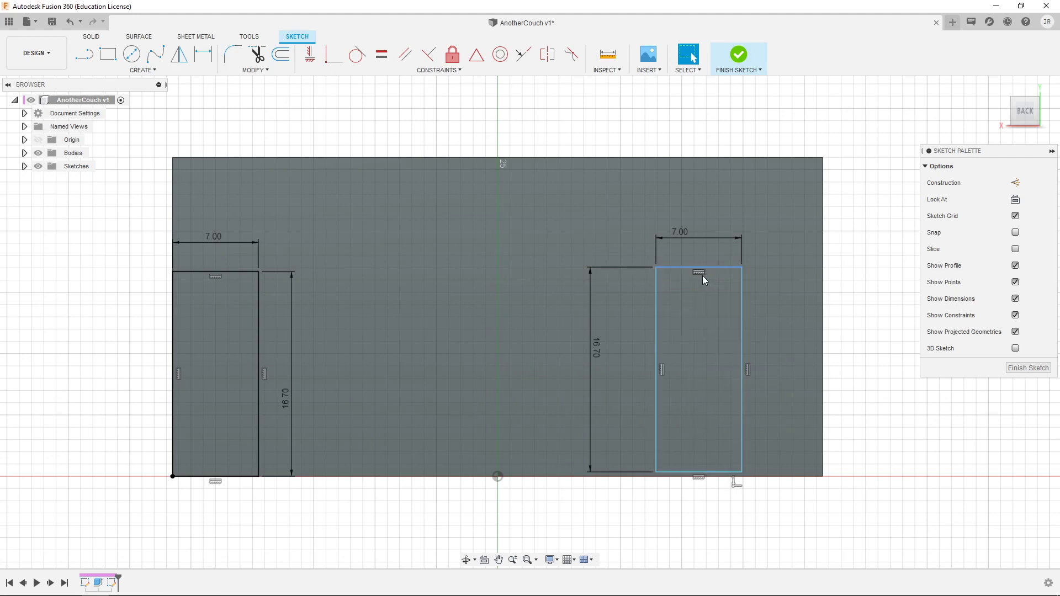
Move the second rectangle clear of the edges and make its lower-right corner coincident with the back face's lower-right corner
{"action": "left_click_drag", "start_coordinate": [710, 270], "coordinate": [738, 215]}
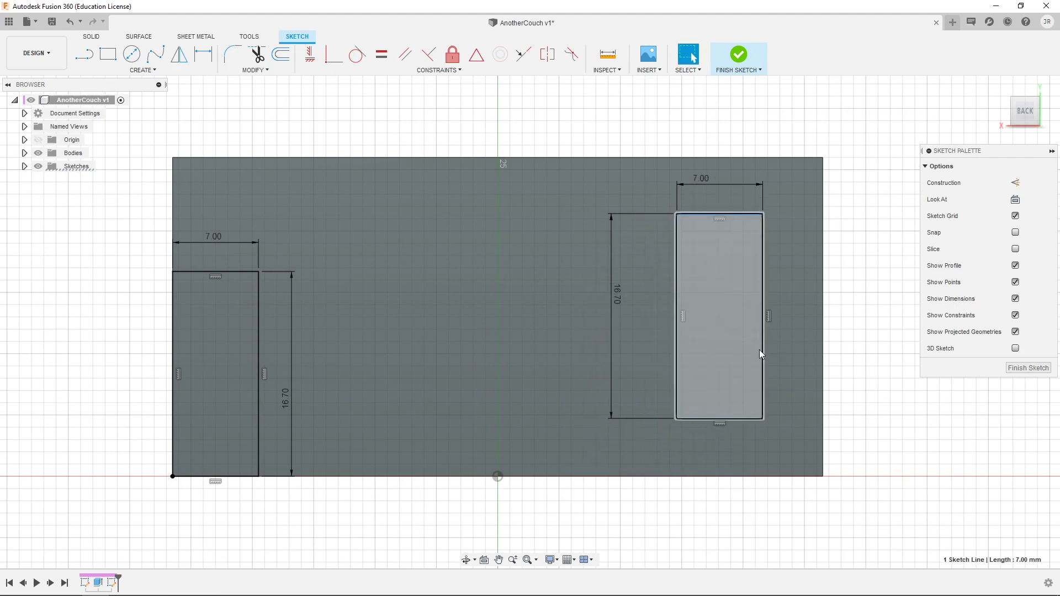
{"action": "left_click", "coordinate": [870, 236]}
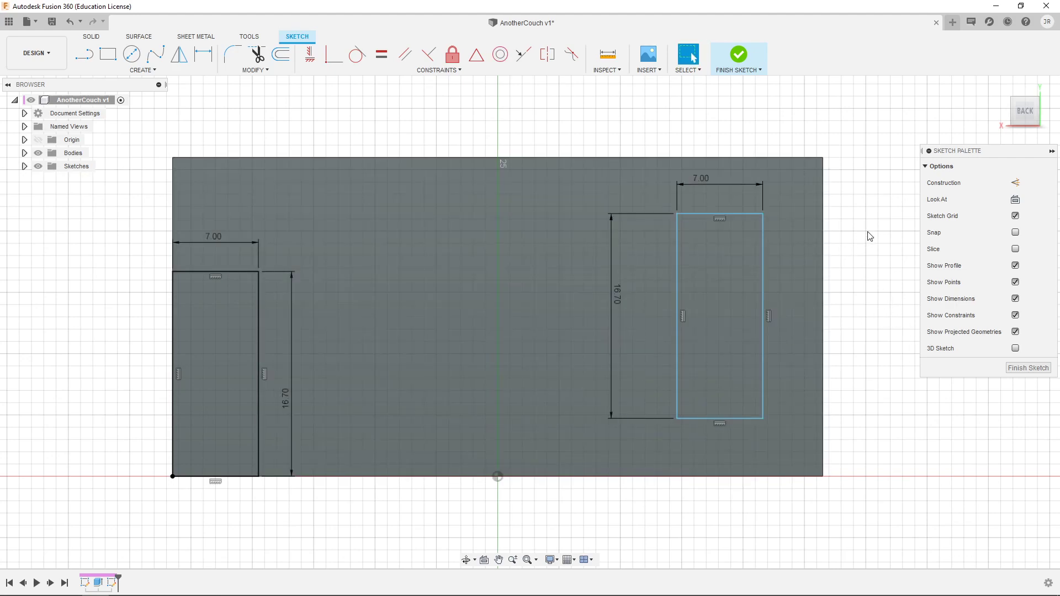
{"action": "left_click", "coordinate": [333, 62]}
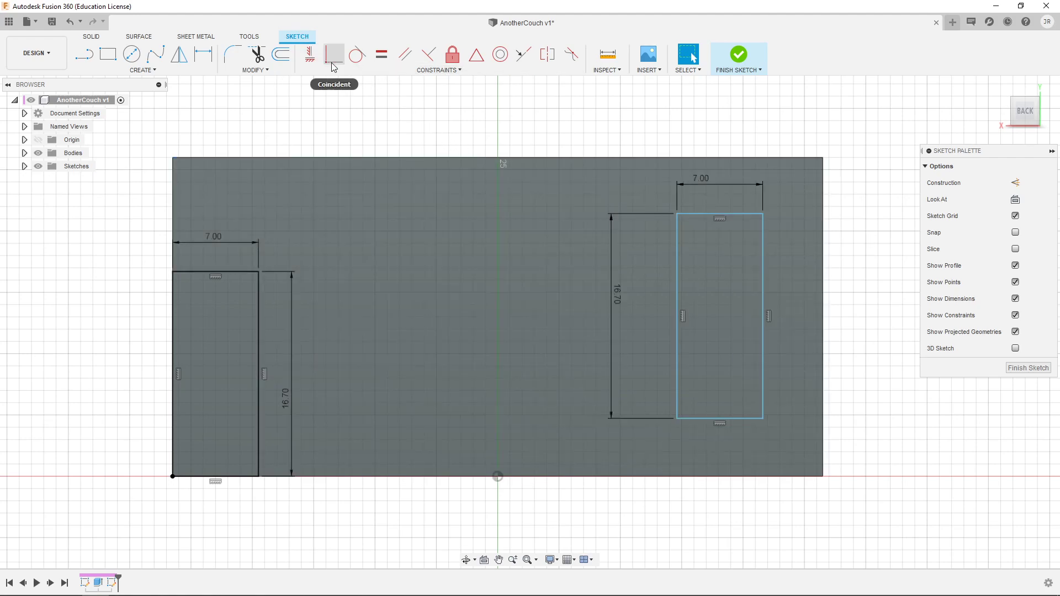
{"action": "left_click", "coordinate": [335, 65]}
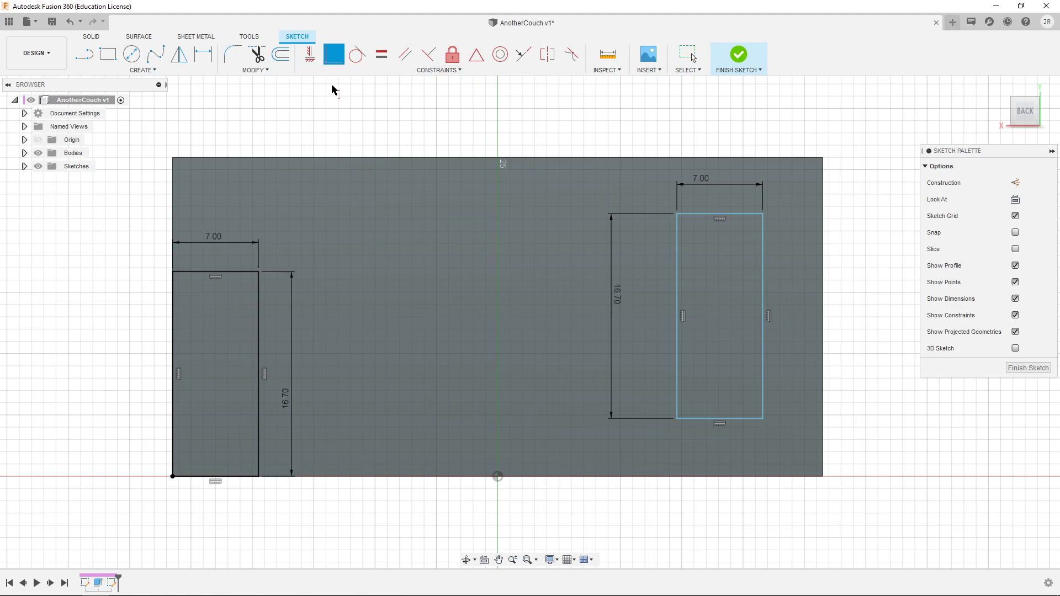
{"action": "left_click", "coordinate": [763, 420]}
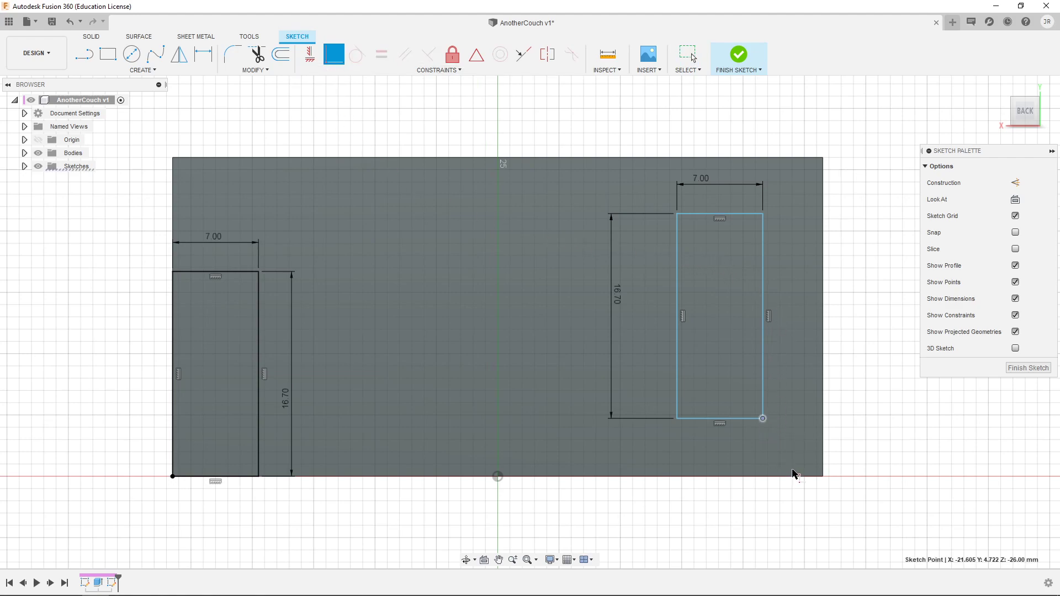
{"action": "left_click", "coordinate": [823, 477]}
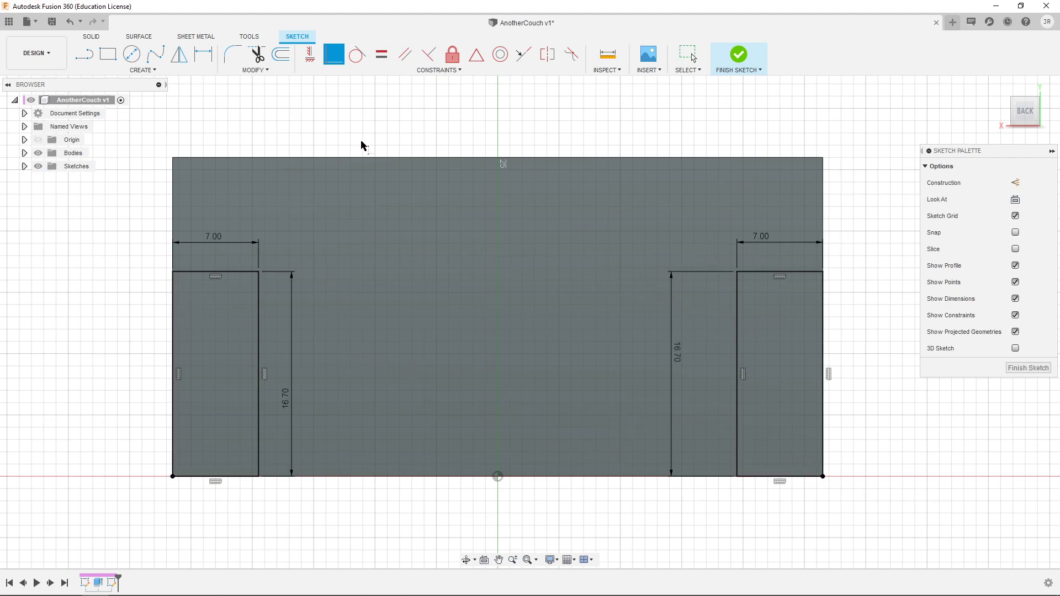
{"action": "key", "text": "Escape"}
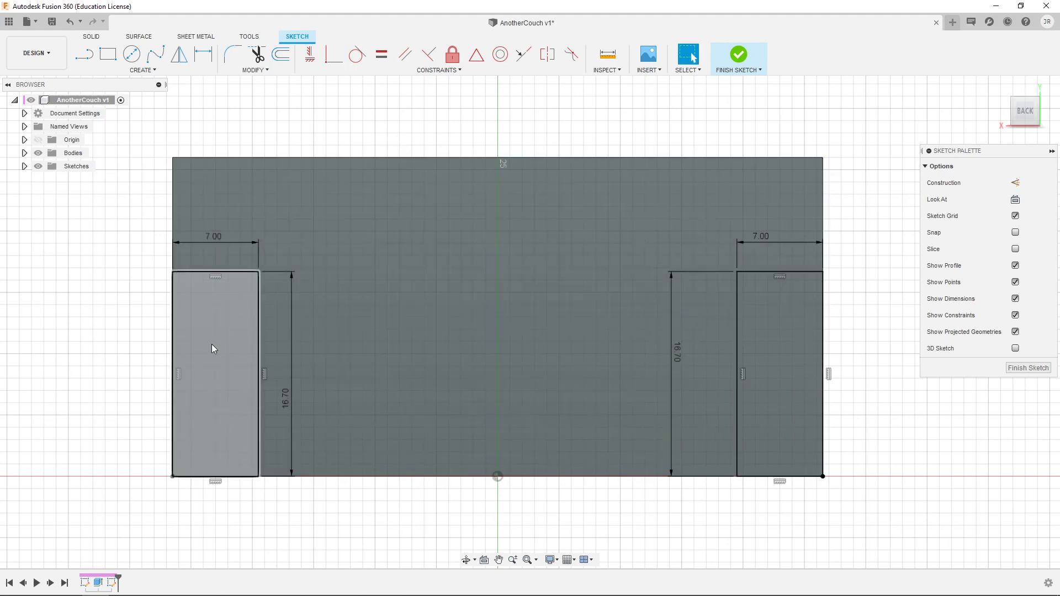
Check the two armrest profiles and the remaining back-face profile, and finish the sketch
{"action": "left_click", "coordinate": [211, 330]}
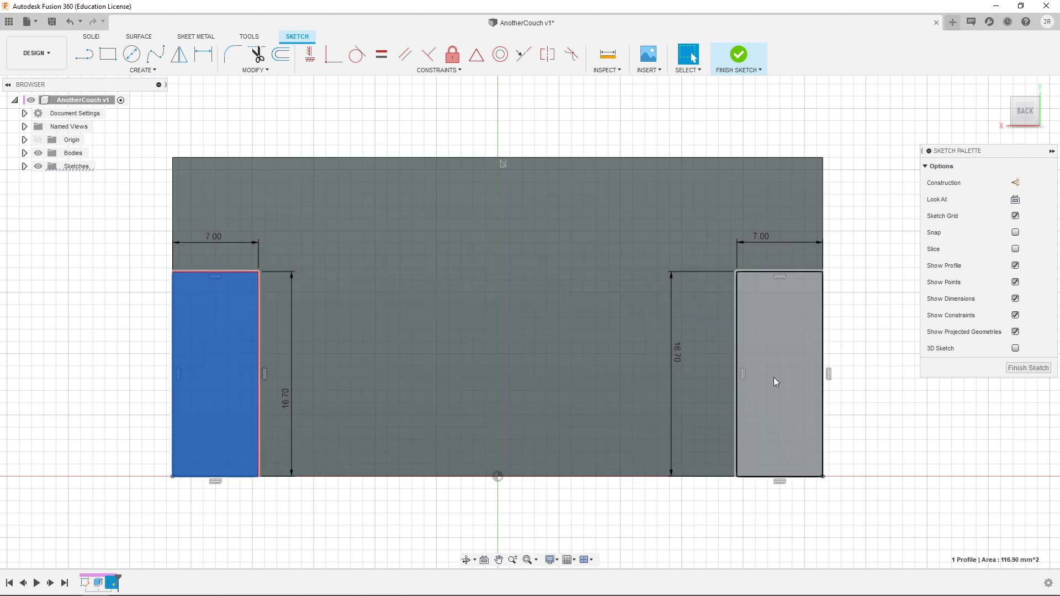
{"action": "left_click", "coordinate": [775, 380]}
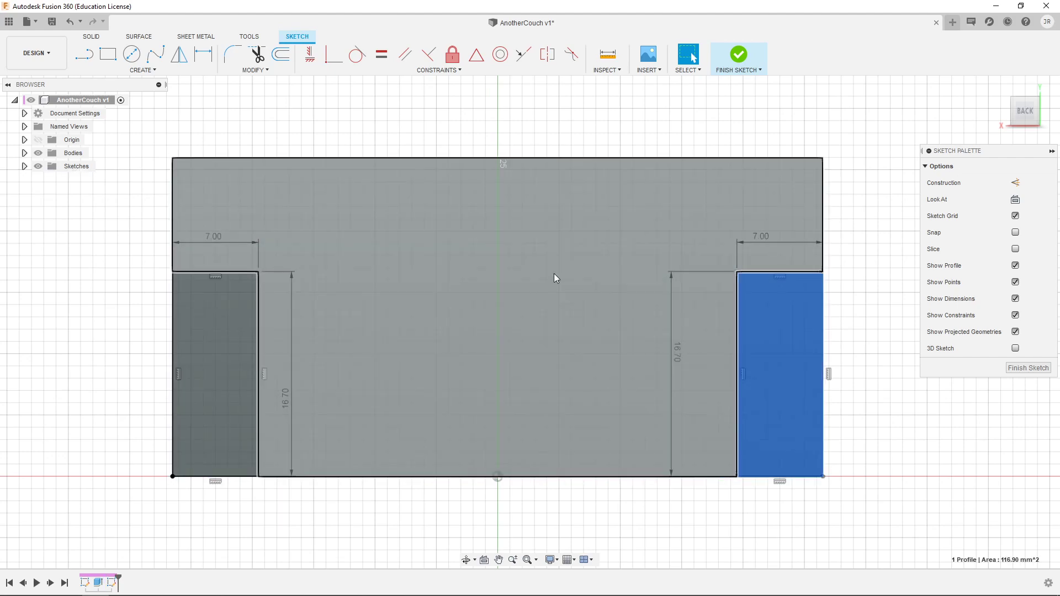
{"action": "left_click", "coordinate": [379, 351]}
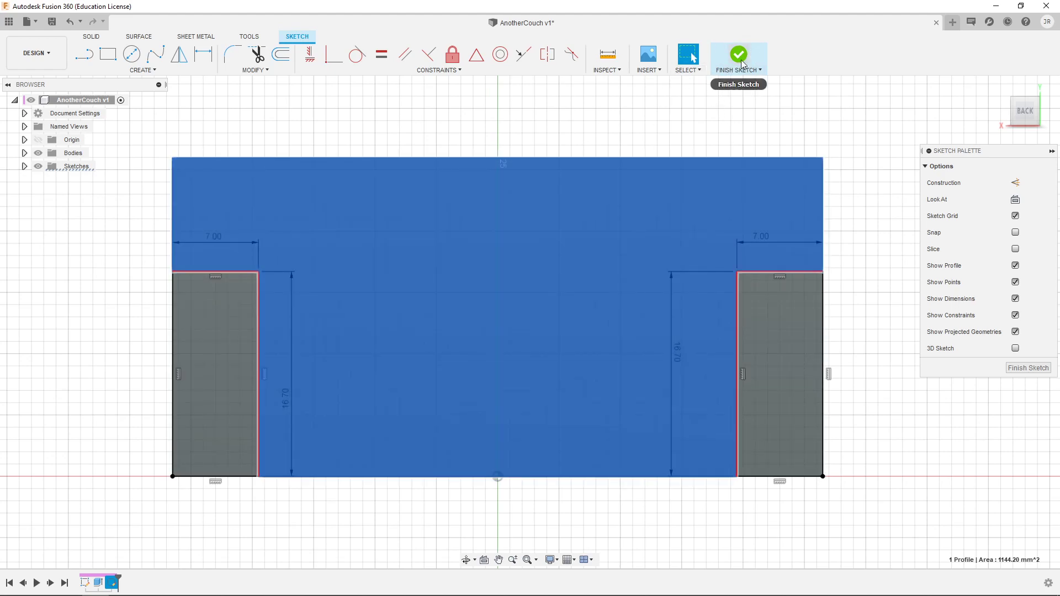
{"action": "left_click", "coordinate": [742, 60]}
{"action": "left_click", "coordinate": [327, 429]}
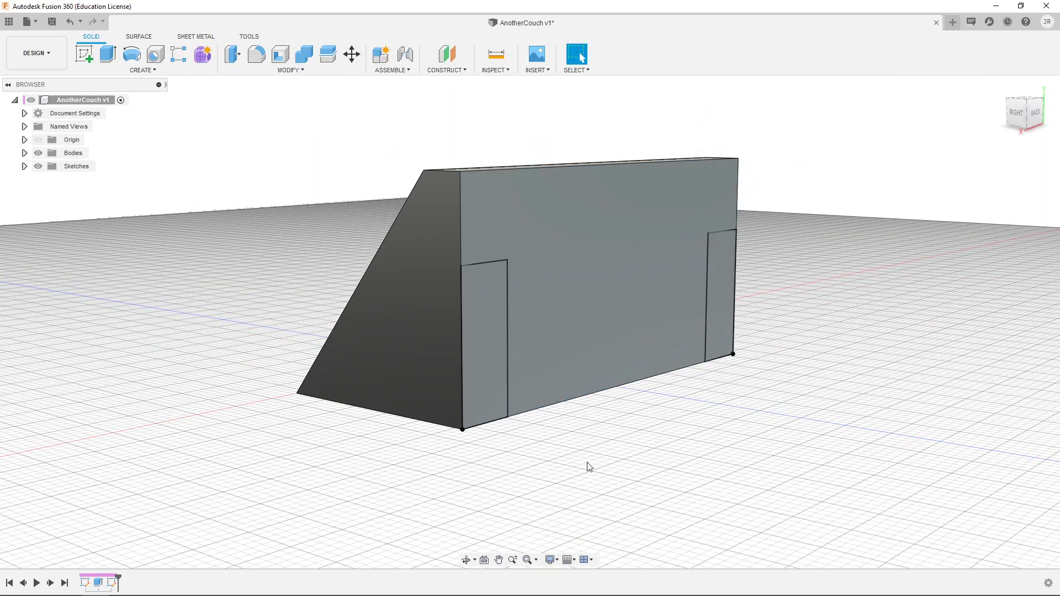
Expand the Bodies folder and examine the solid body against the two armrest profiles
{"action": "left_click", "coordinate": [24, 153]}
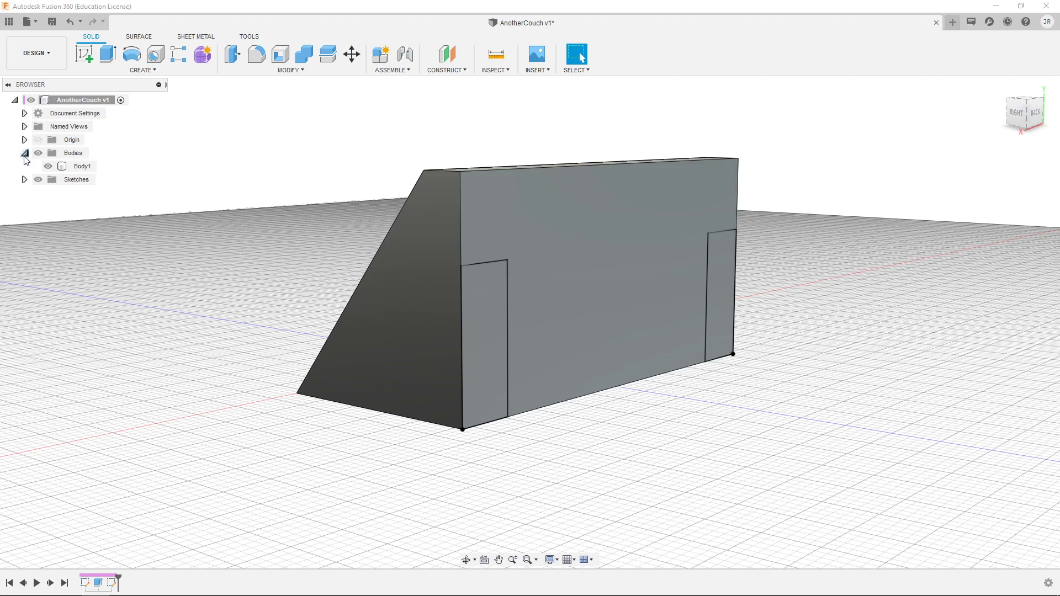
{"action": "left_click", "coordinate": [77, 166]}
{"action": "left_click", "coordinate": [483, 312]}
{"action": "left_click", "coordinate": [721, 290]}
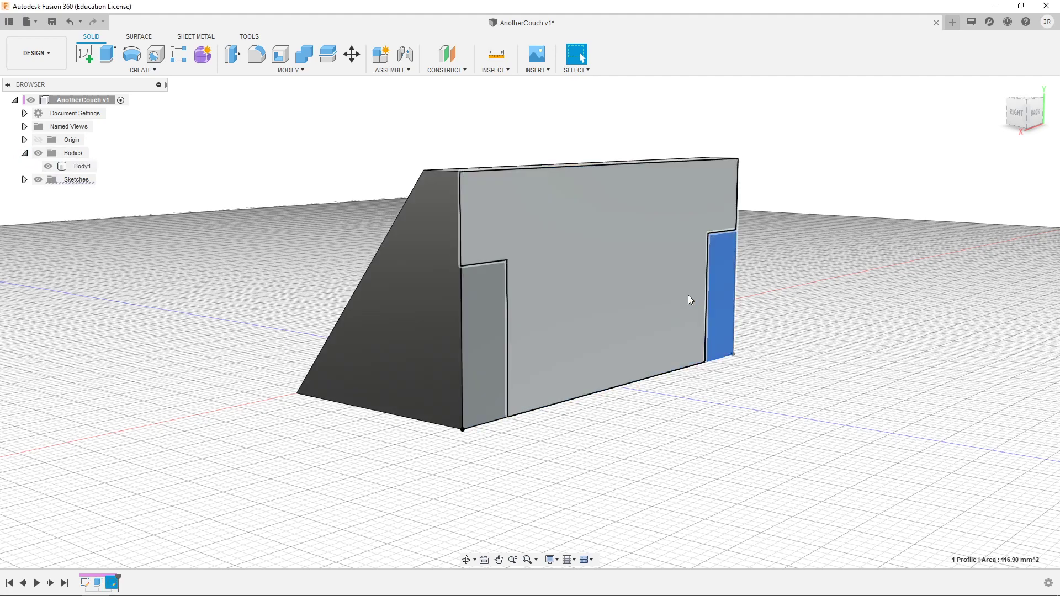
{"action": "key", "text": "Escape"}
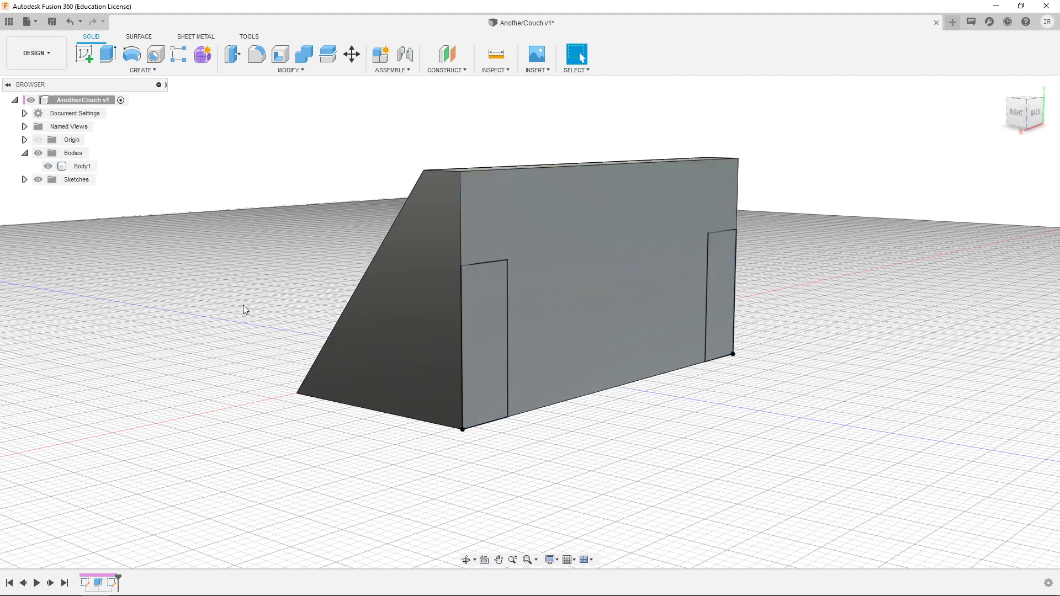
Examine the solid's faces and sketch profiles all around by adding them to one selection, and clear the selection
{"action": "left_click", "coordinate": [366, 327]}
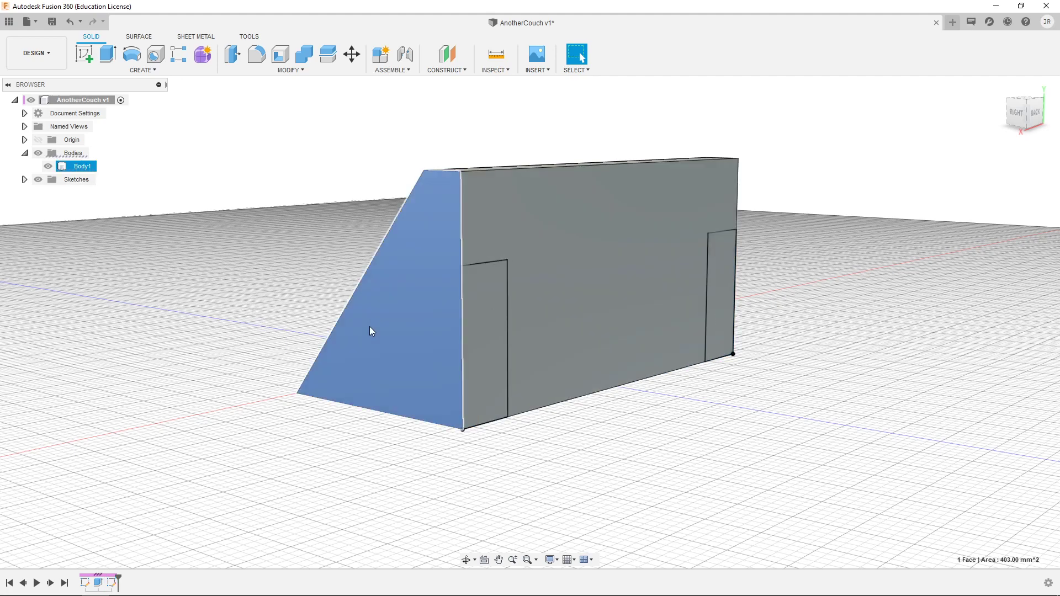
{"action": "middle_click_drag", "start_coordinate": [396, 417], "coordinate": [535, 382], "text": "shift"}
{"action": "left_click", "coordinate": [532, 338], "text": "ctrl"}
{"action": "left_click", "coordinate": [534, 382], "text": "ctrl"}
{"action": "middle_click_drag", "start_coordinate": [430, 200], "coordinate": [506, 324], "text": "shift"}
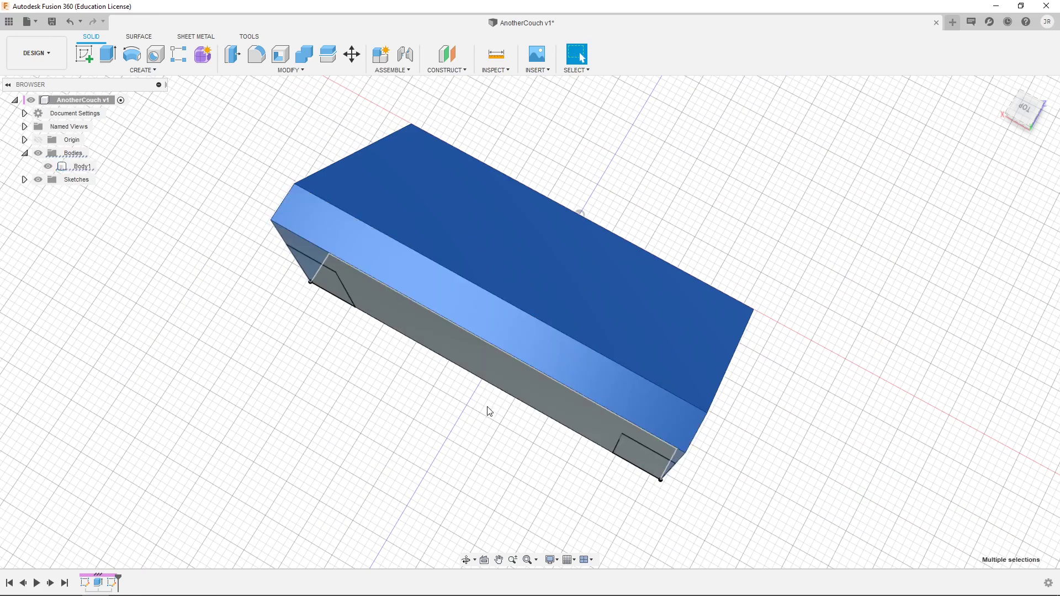
{"action": "middle_click_drag", "start_coordinate": [486, 414], "coordinate": [512, 334], "text": "shift"}
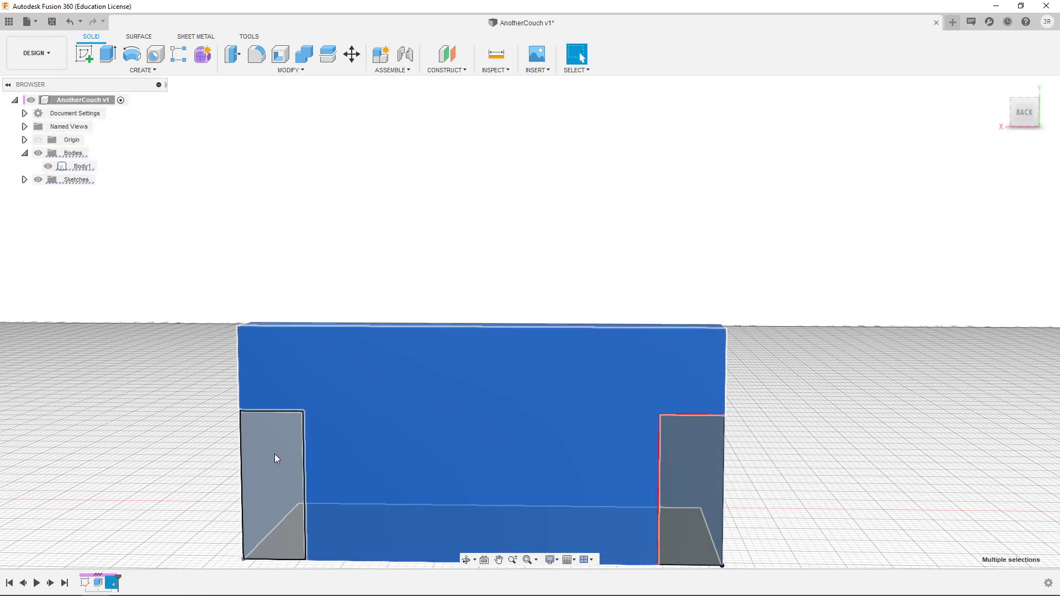
{"action": "left_click", "coordinate": [274, 452], "text": "ctrl"}
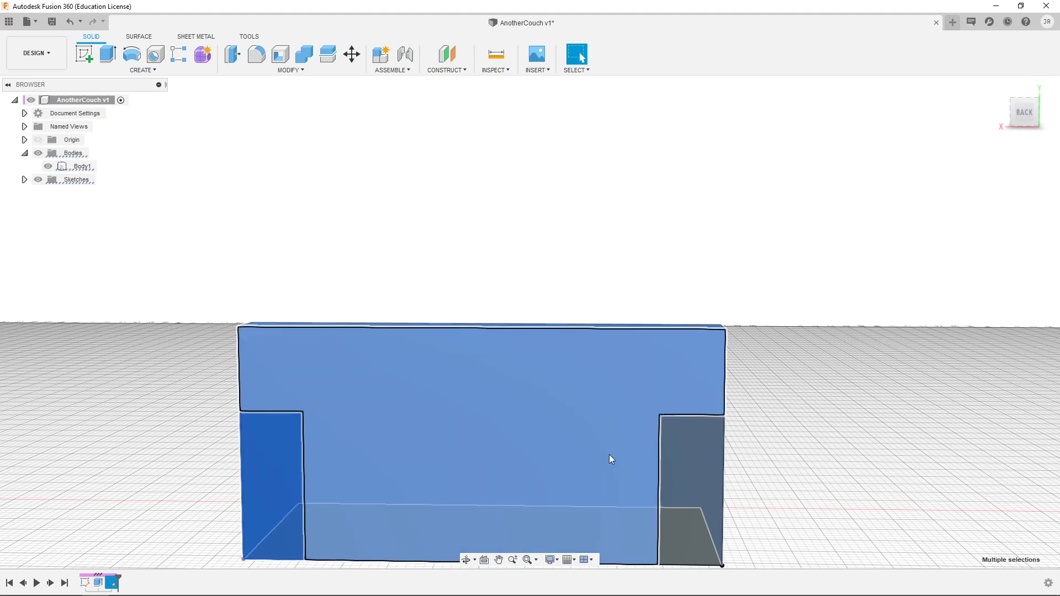
{"action": "left_click", "coordinate": [684, 445], "text": "ctrl"}
{"action": "middle_click_drag", "start_coordinate": [507, 484], "coordinate": [421, 386], "text": "shift"}
{"action": "left_click", "coordinate": [420, 387], "text": "ctrl"}
{"action": "left_click", "coordinate": [414, 437], "text": "ctrl"}
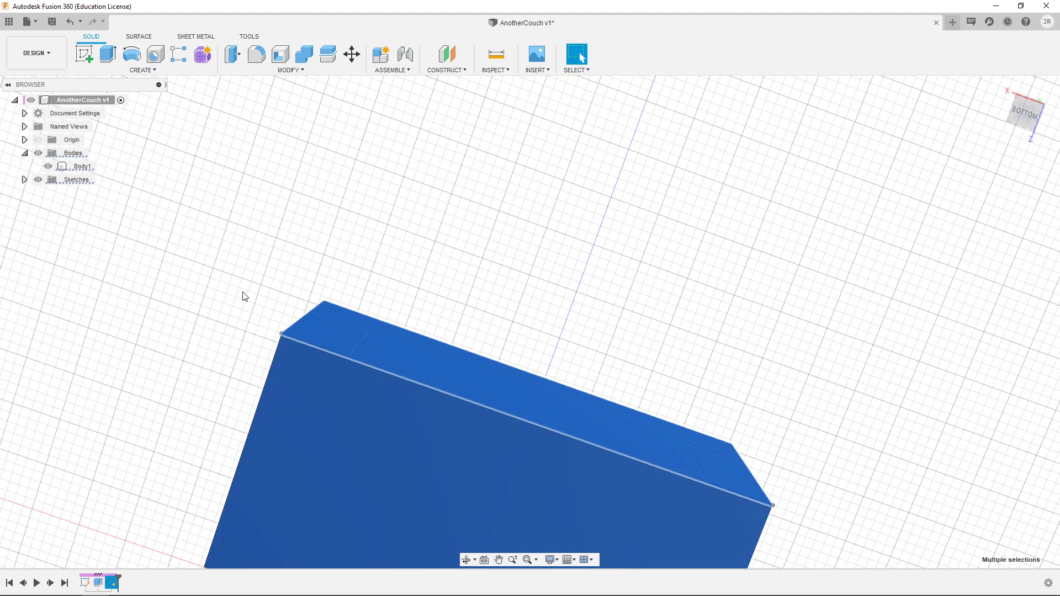
{"action": "scroll", "coordinate": [237, 313], "scroll_direction": "down", "scroll_amount": 3}
{"action": "middle_click_drag", "start_coordinate": [242, 317], "coordinate": [531, 380], "text": "shift"}
{"action": "left_click", "coordinate": [562, 366]}
{"action": "scroll", "coordinate": [524, 392], "scroll_direction": "up", "scroll_amount": 3}
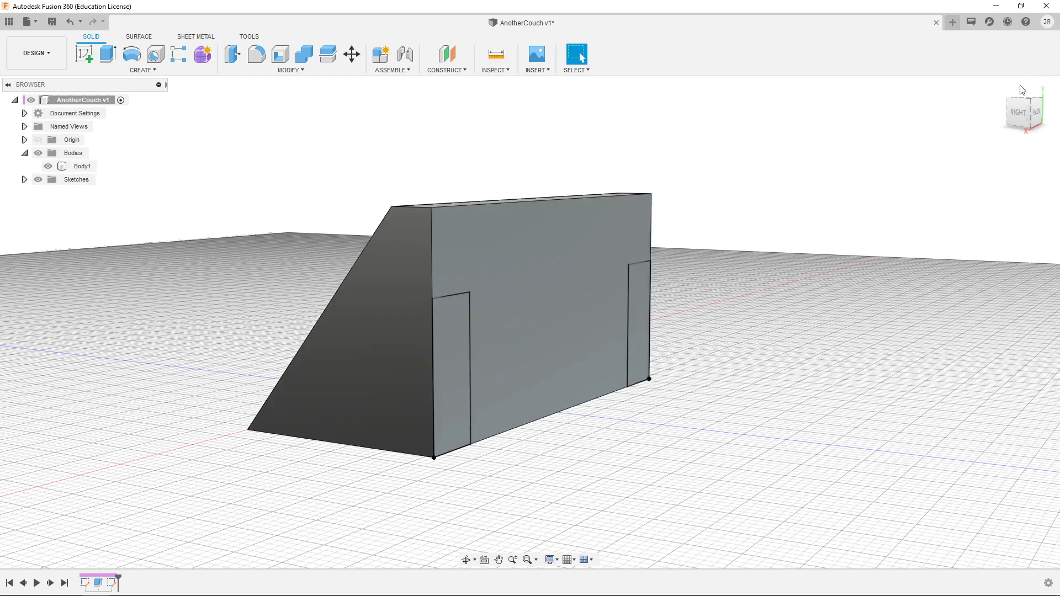
Check the armrests in the couch.jpg drawing, and start extruding the two armrest profiles on the back face together
{"action": "left_click", "coordinate": [1009, 100]}
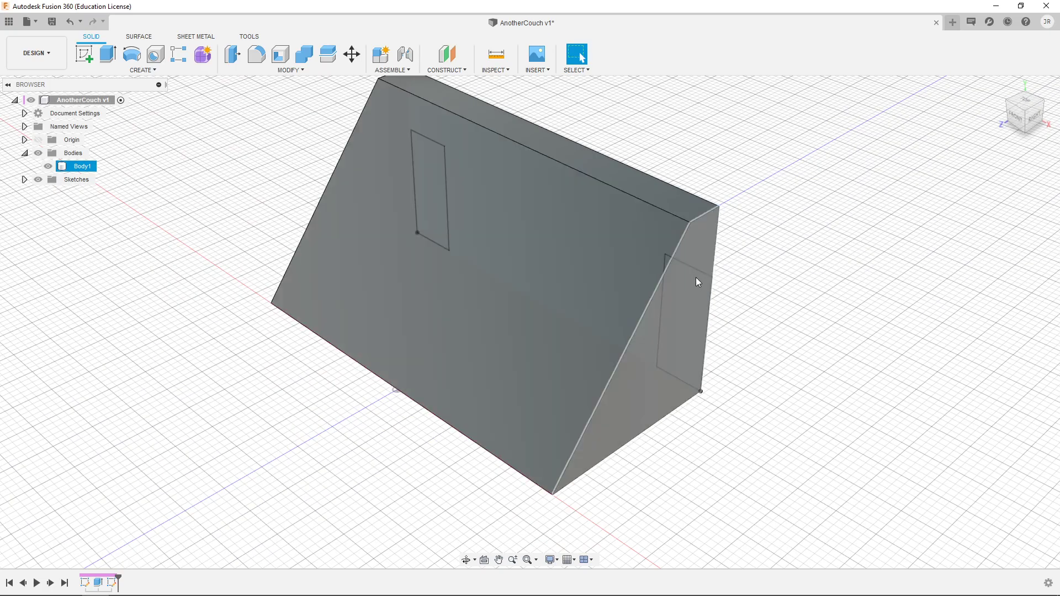
{"action": "middle_click_drag", "start_coordinate": [838, 317], "coordinate": [764, 292], "text": "shift"}
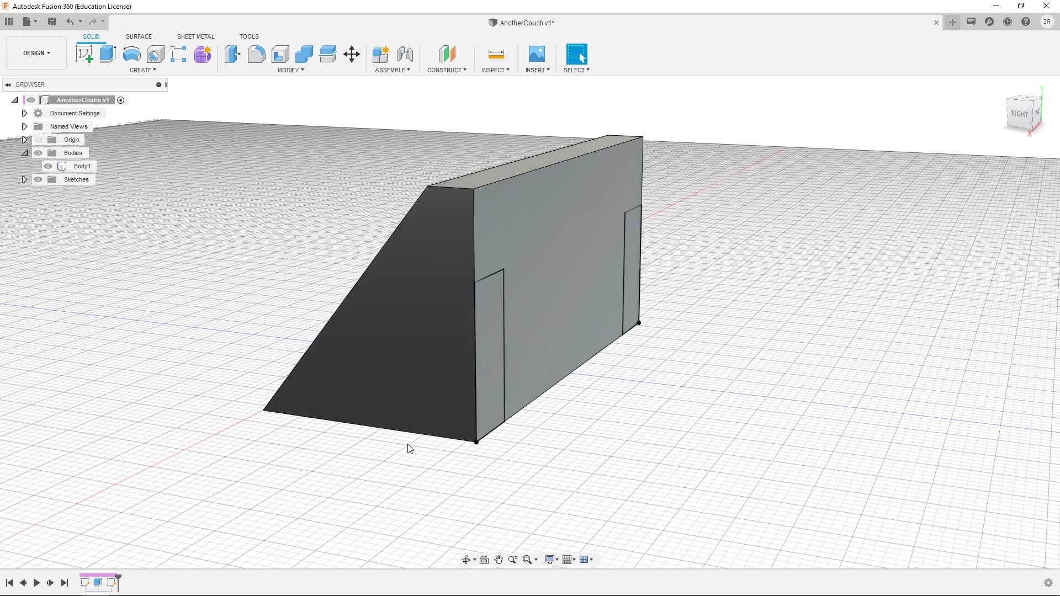
{"action": "key", "text": "alt+Tab"}
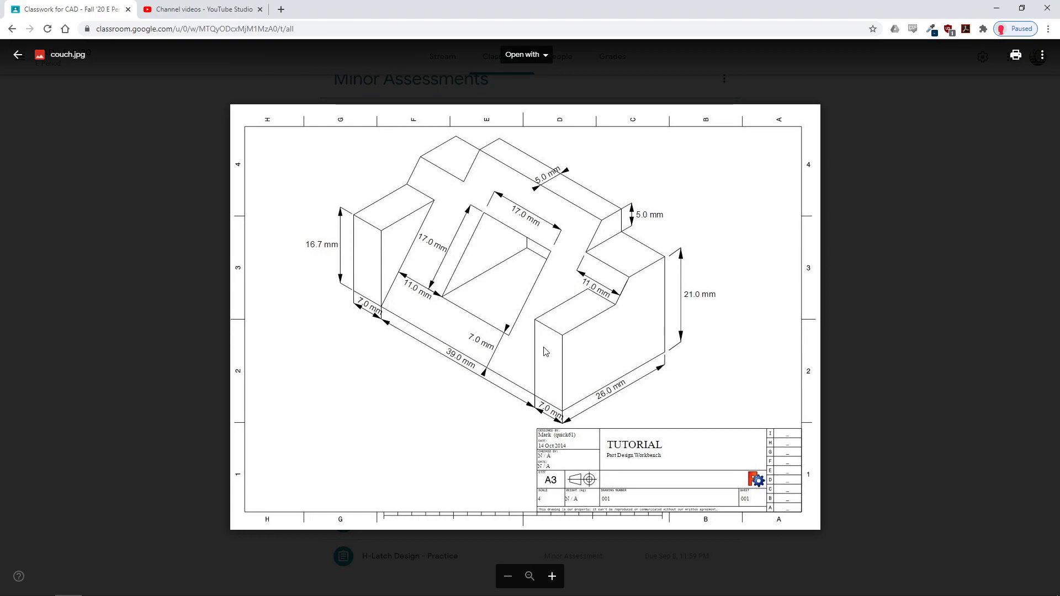
{"action": "key", "text": "alt+Tab"}
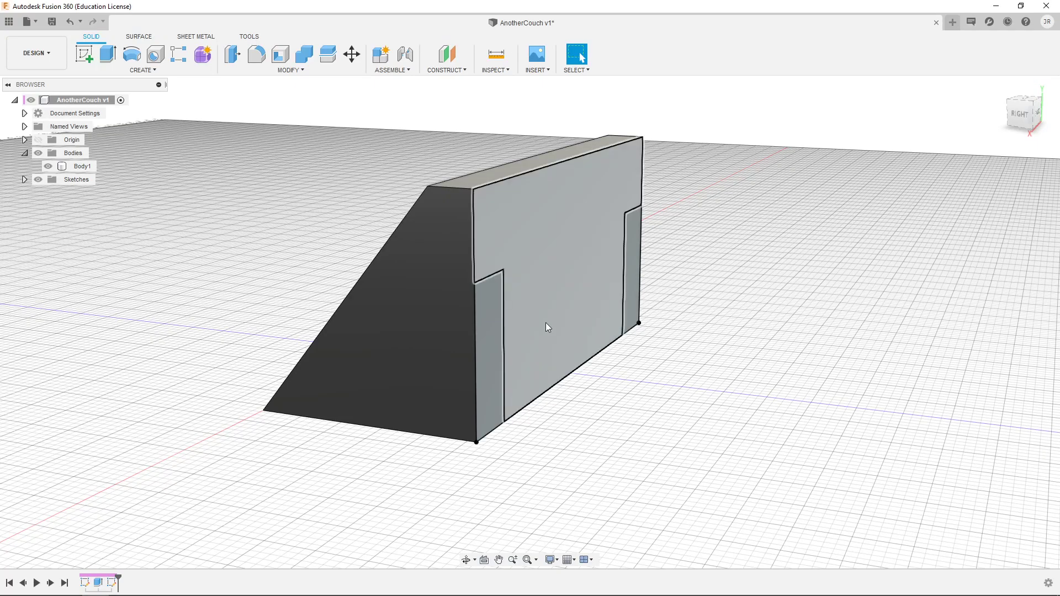
{"action": "left_click", "coordinate": [495, 320]}
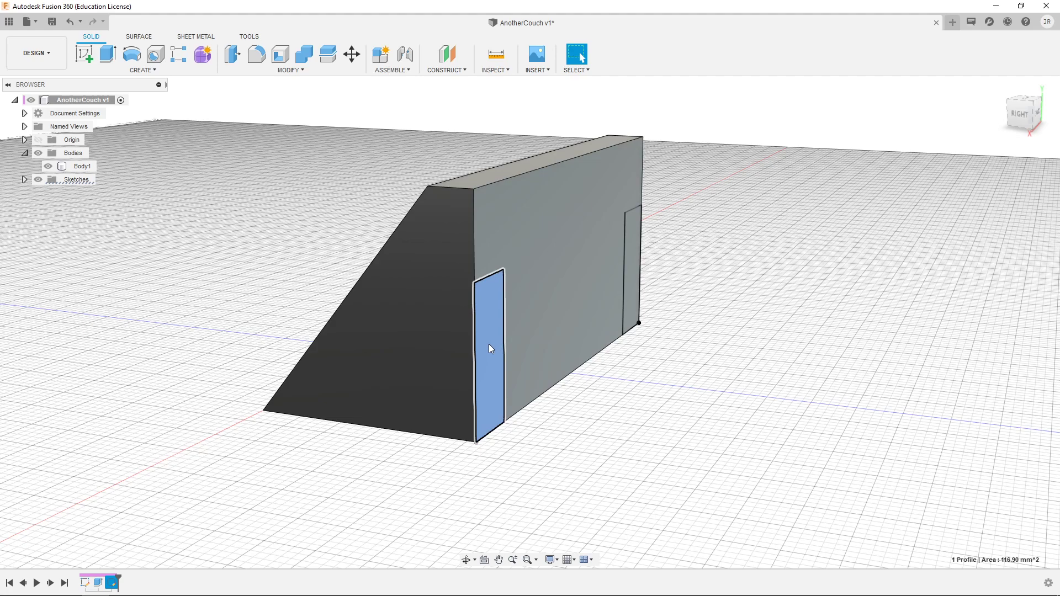
{"action": "left_click", "coordinate": [631, 287], "text": "shift"}
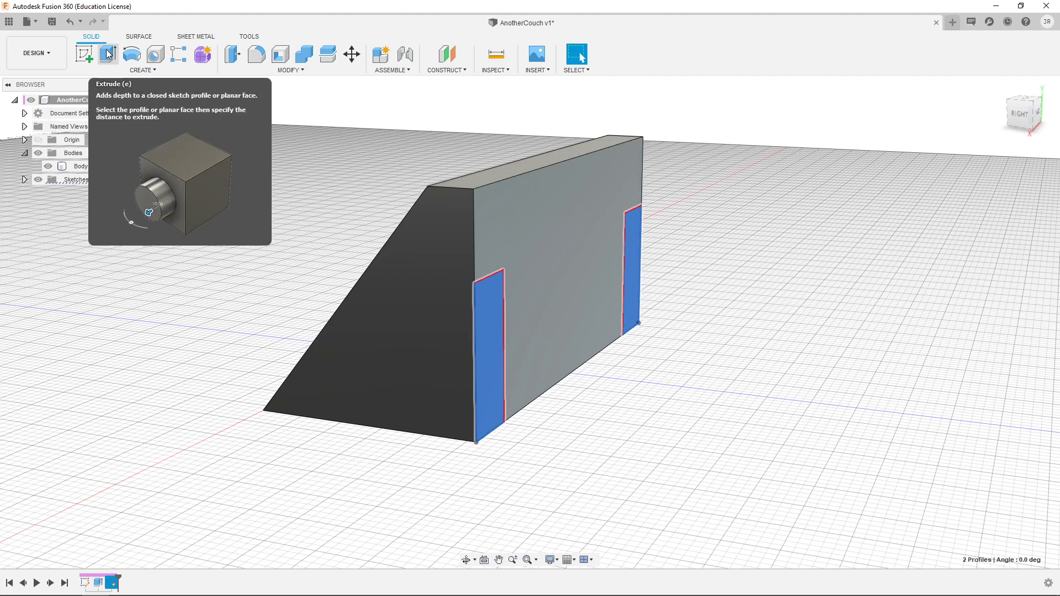
{"action": "left_click", "coordinate": [143, 68]}
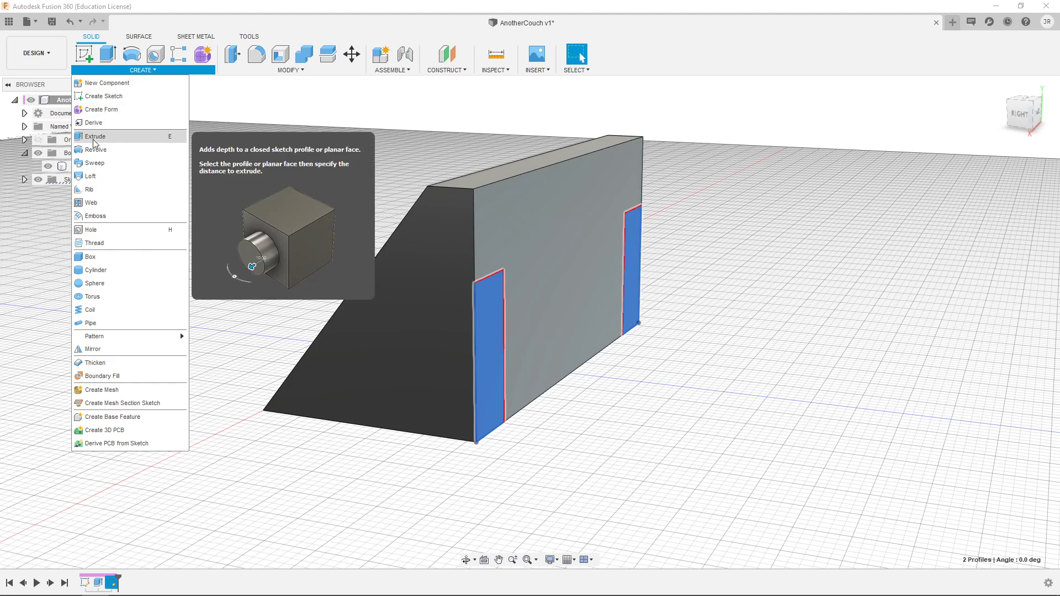
{"action": "left_click", "coordinate": [93, 138]}
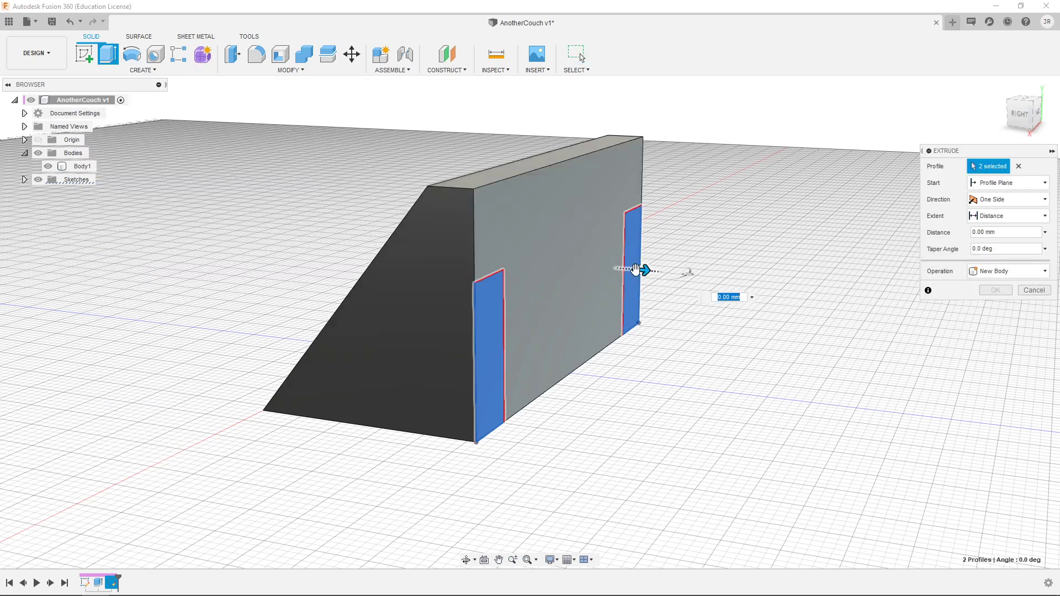
Try extruding the armrest profiles 30 mm outward and -27 mm through the body, and compare the shape with the couch.jpg drawing
{"action": "left_click_drag", "start_coordinate": [651, 279], "coordinate": [866, 330]}
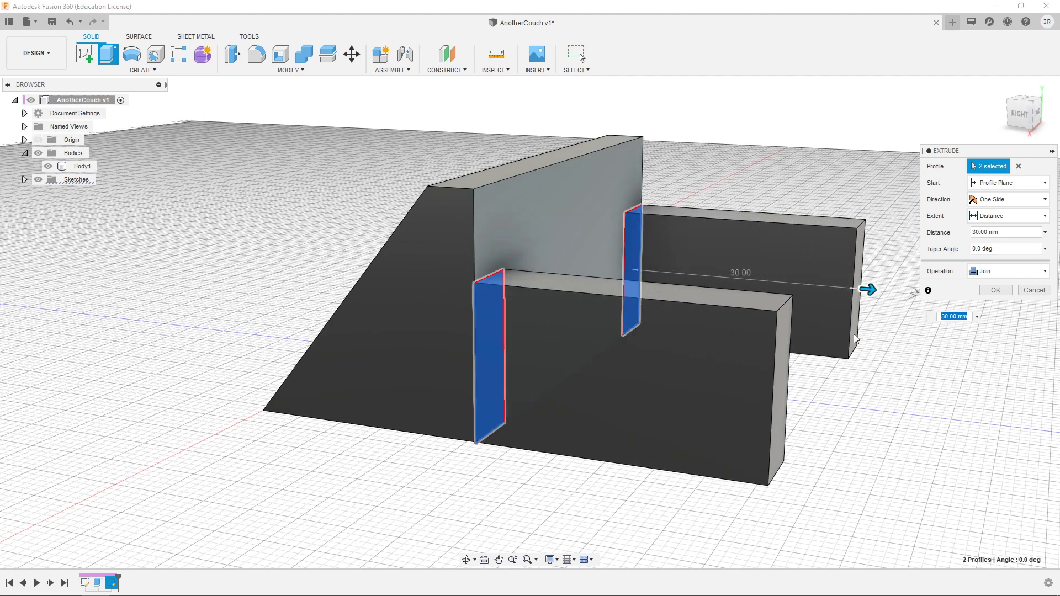
{"action": "left_click_drag", "start_coordinate": [868, 289], "coordinate": [446, 253]}
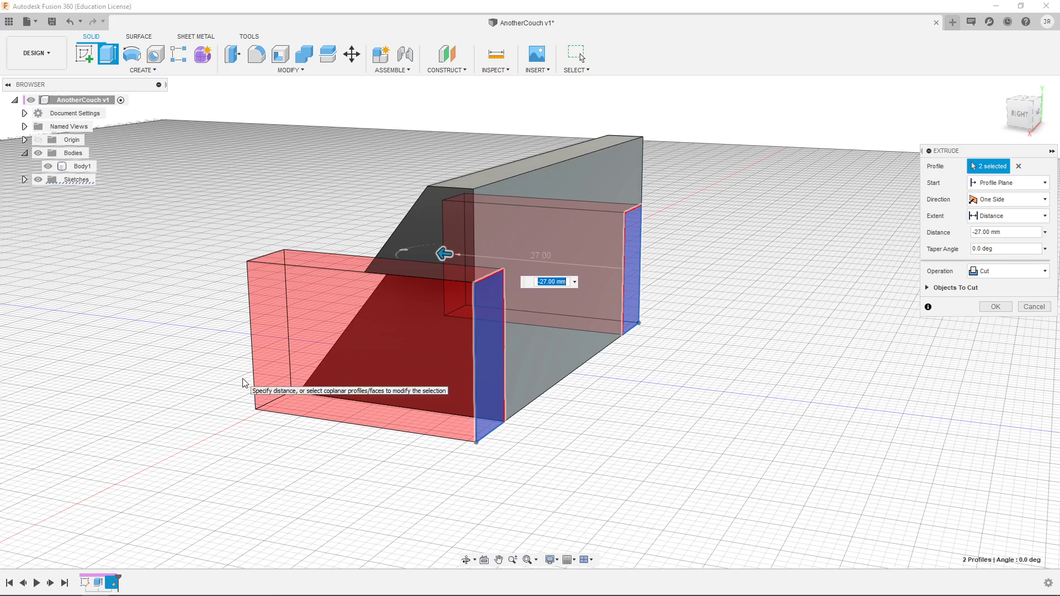
{"action": "middle_click_drag", "start_coordinate": [274, 402], "coordinate": [315, 386], "text": "shift"}
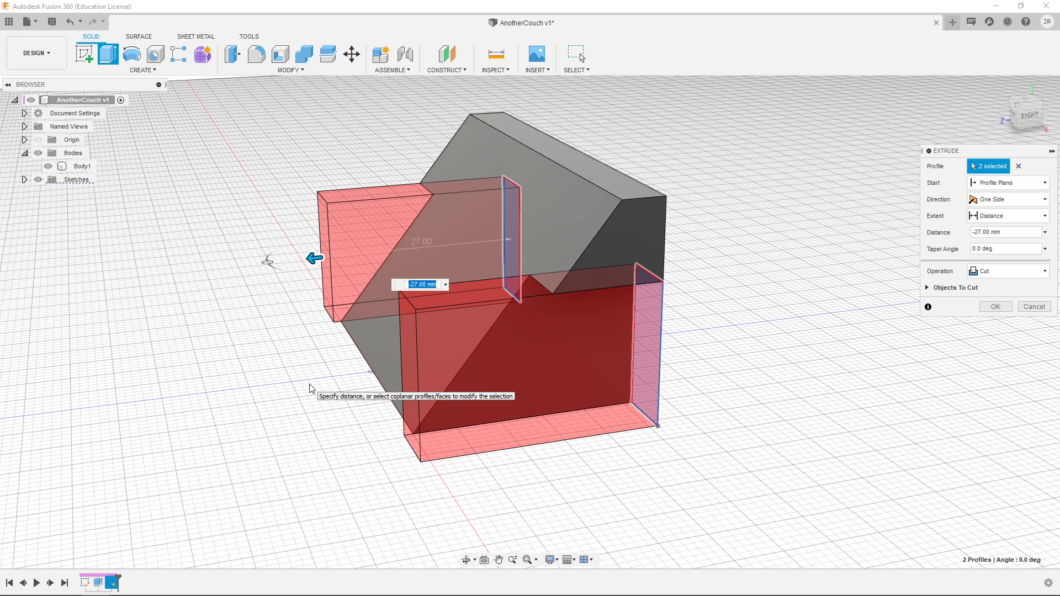
{"action": "key", "text": "alt+Tab"}
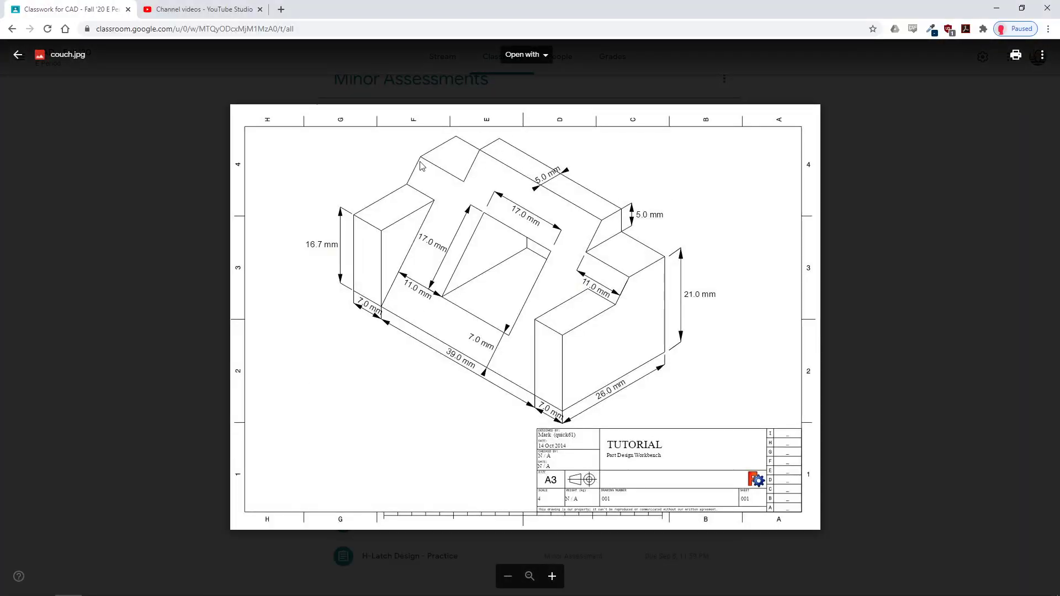
{"action": "key", "text": "alt+Tab"}
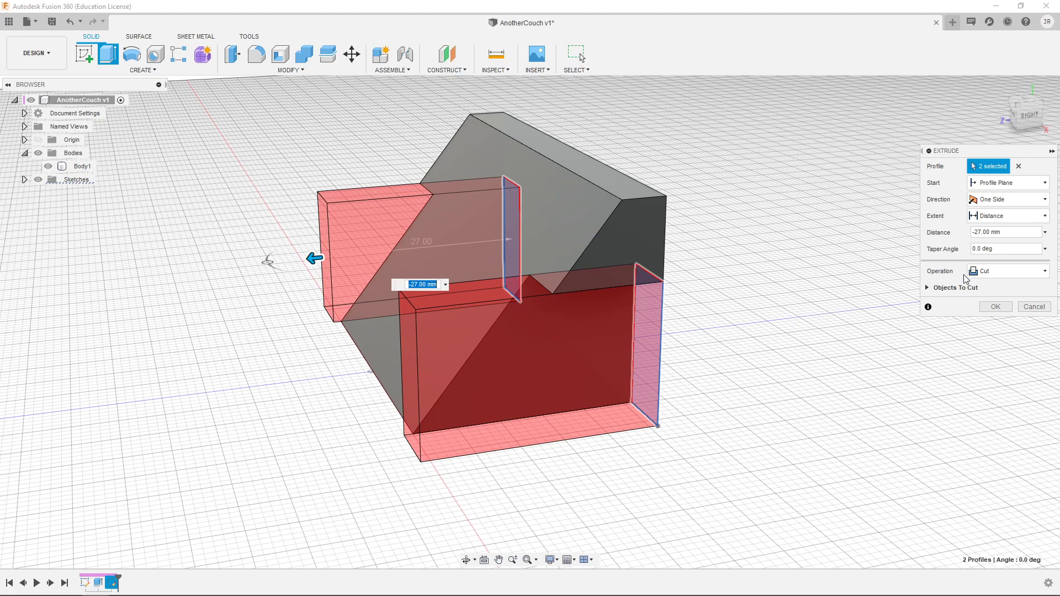
Set the armrest extrusion's operation to Join and its distance to -26 mm, and check the depth in the couch.jpg drawing
{"action": "left_click", "coordinate": [1014, 274]}
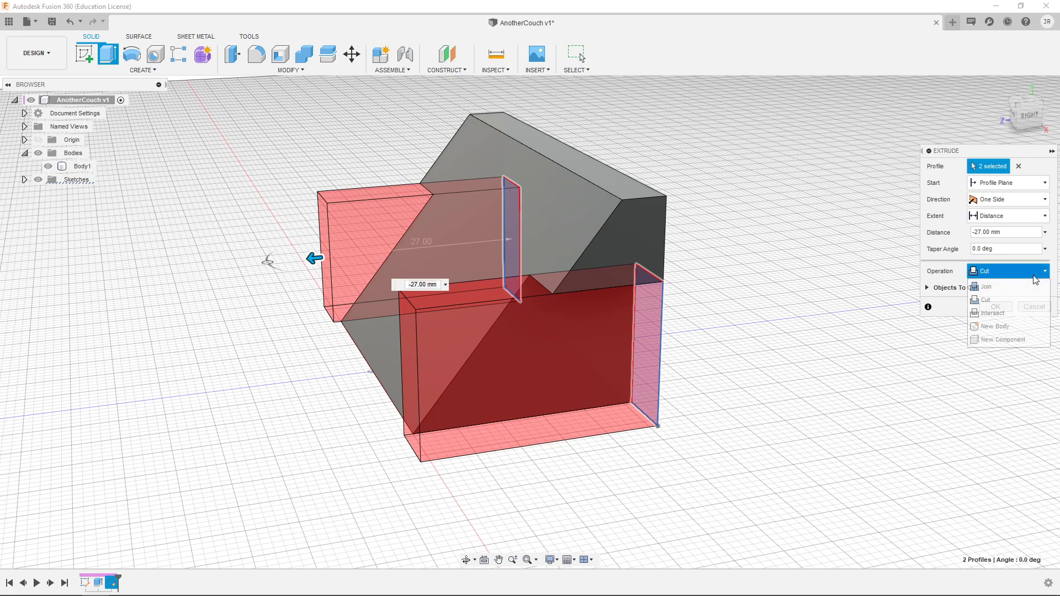
{"action": "left_click", "coordinate": [993, 287]}
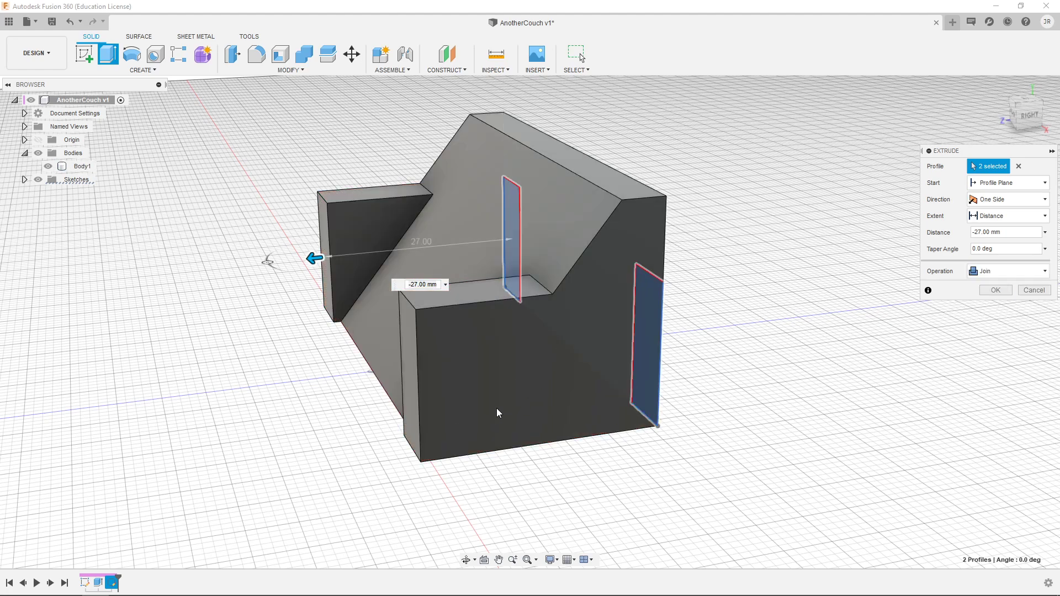
{"action": "left_click_drag", "start_coordinate": [314, 258], "coordinate": [328, 319]}
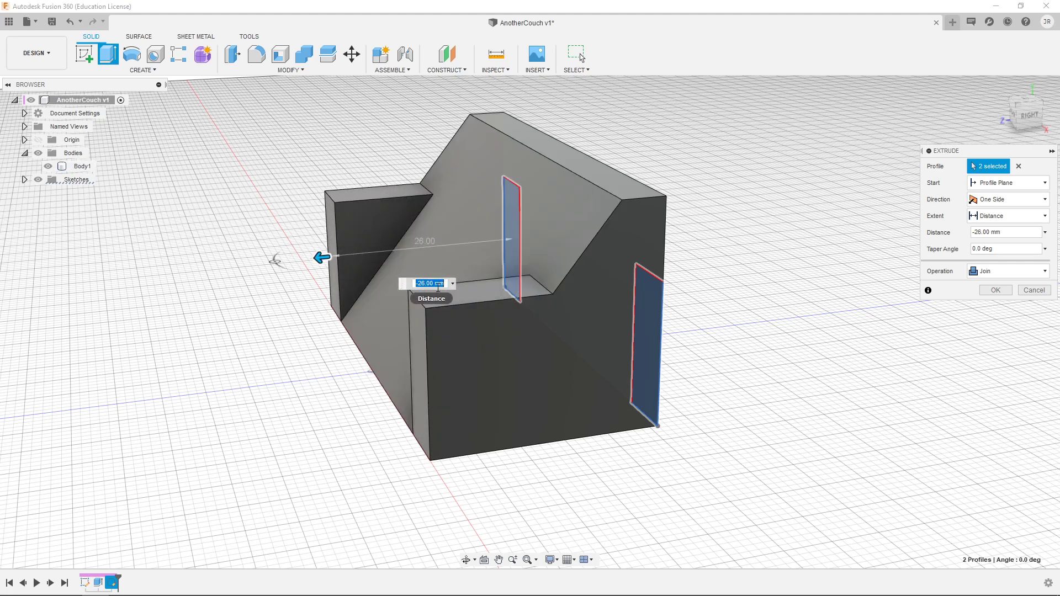
{"action": "key", "text": "alt+Tab"}
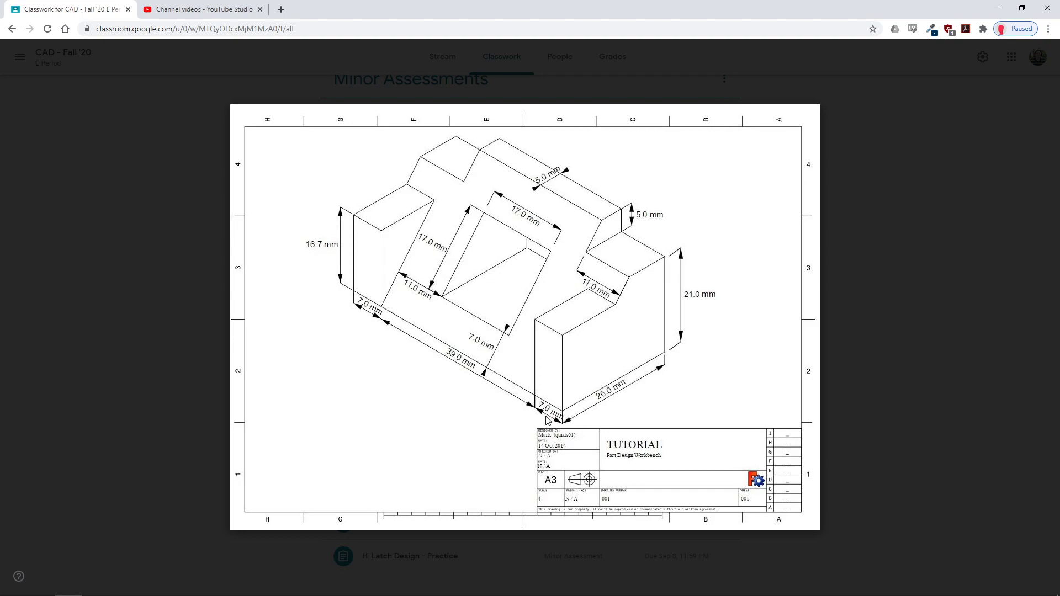
{"action": "key", "text": "alt+Tab"}
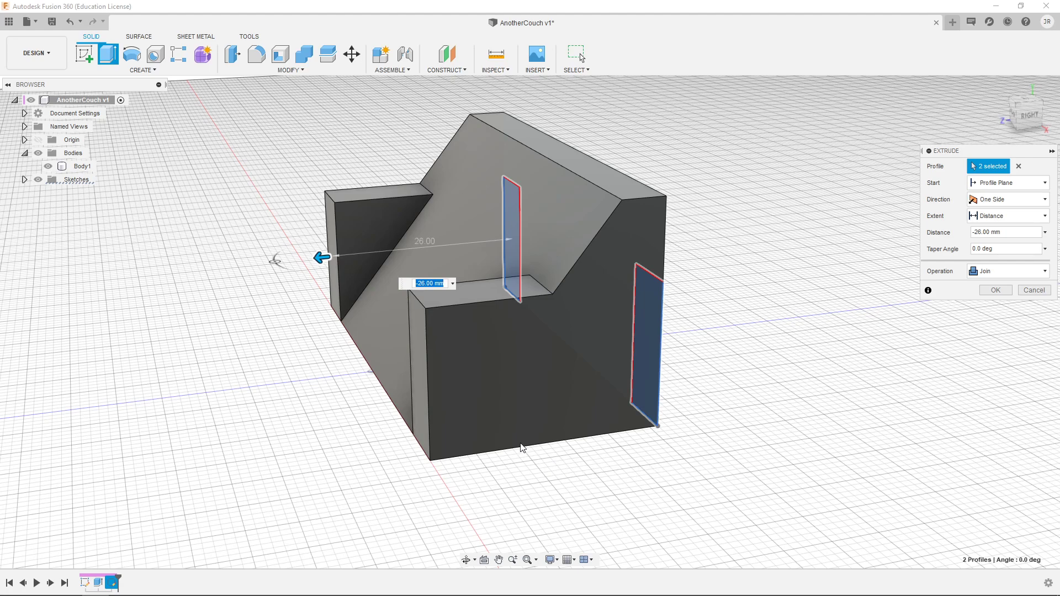
Shorten the armrest extrusion to -17 mm, try the All extent, and return the extent to Distance
{"action": "left_click_drag", "start_coordinate": [321, 258], "coordinate": [387, 252]}
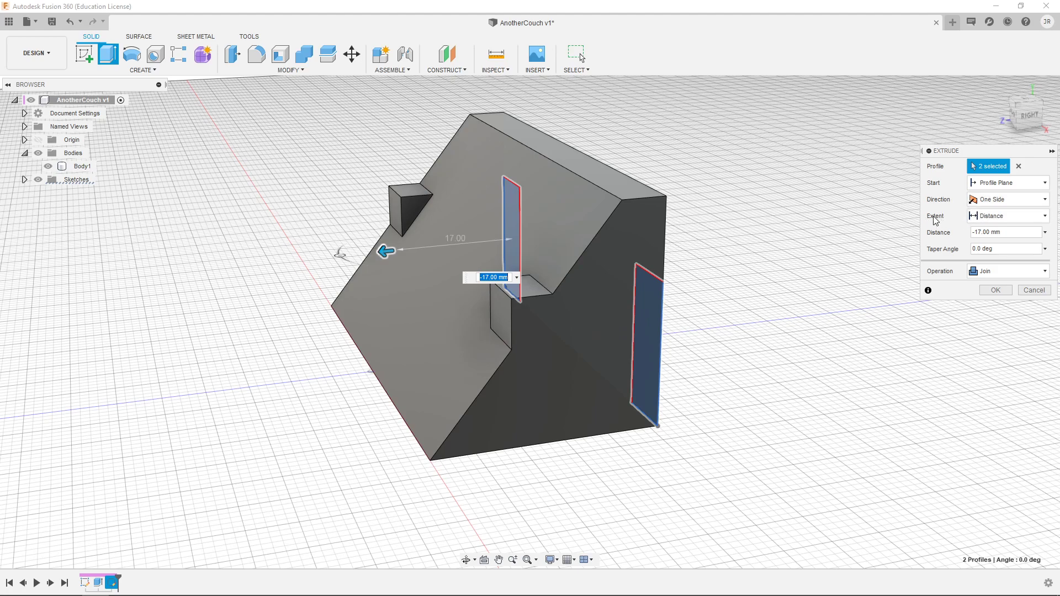
{"action": "left_click", "coordinate": [992, 217]}
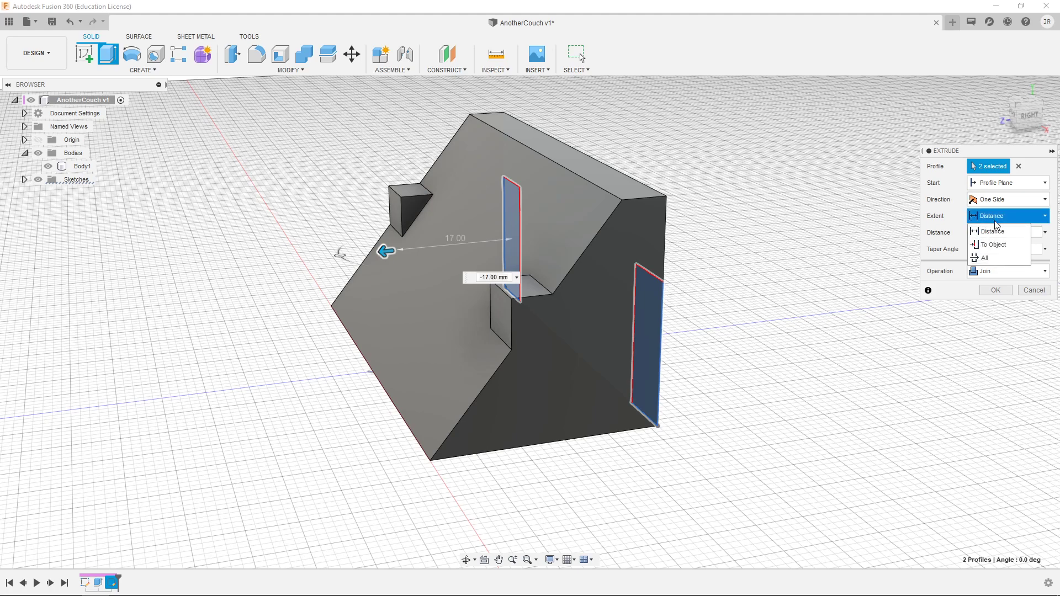
{"action": "left_click", "coordinate": [987, 259]}
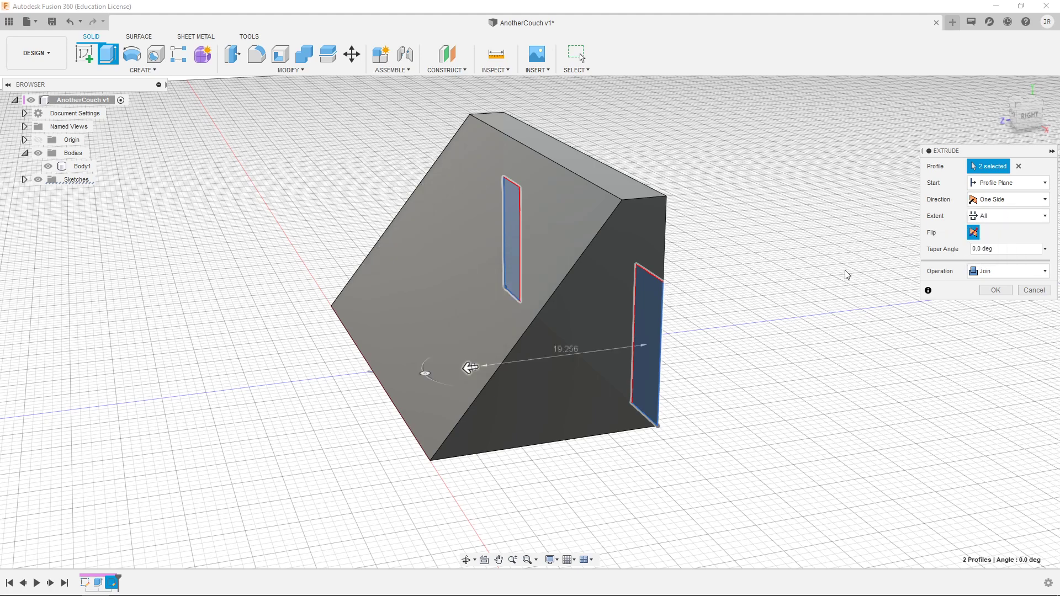
{"action": "left_click", "coordinate": [992, 216]}
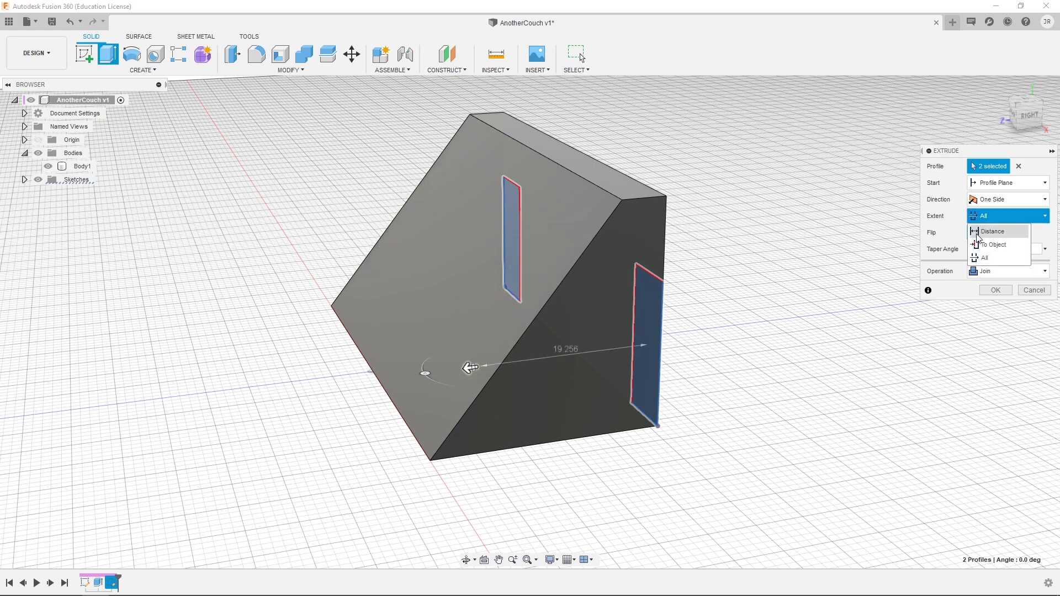
{"action": "left_click", "coordinate": [988, 232]}
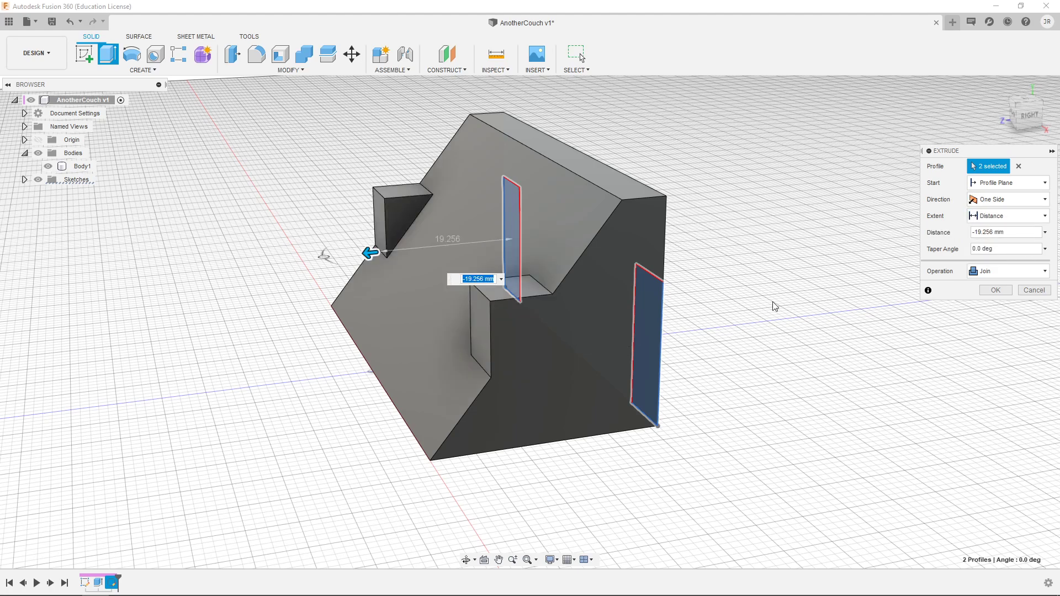
Extend the armrests to the couch's front bottom corner using To Object, switch the extent back to Distance, and complete the joined extrusion at -26 mm
{"action": "left_click", "coordinate": [999, 216]}
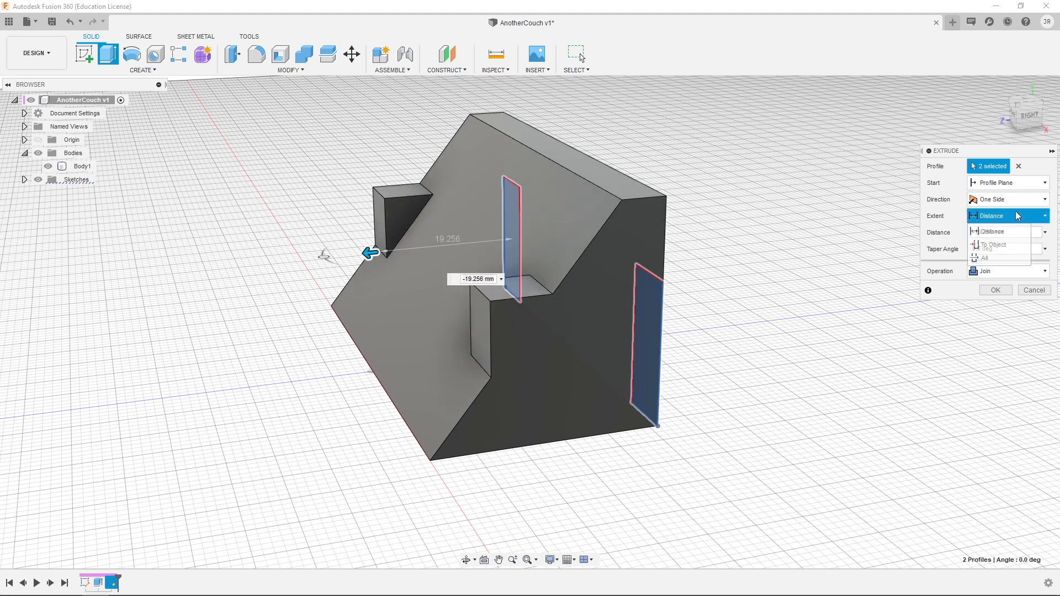
{"action": "left_click", "coordinate": [991, 248]}
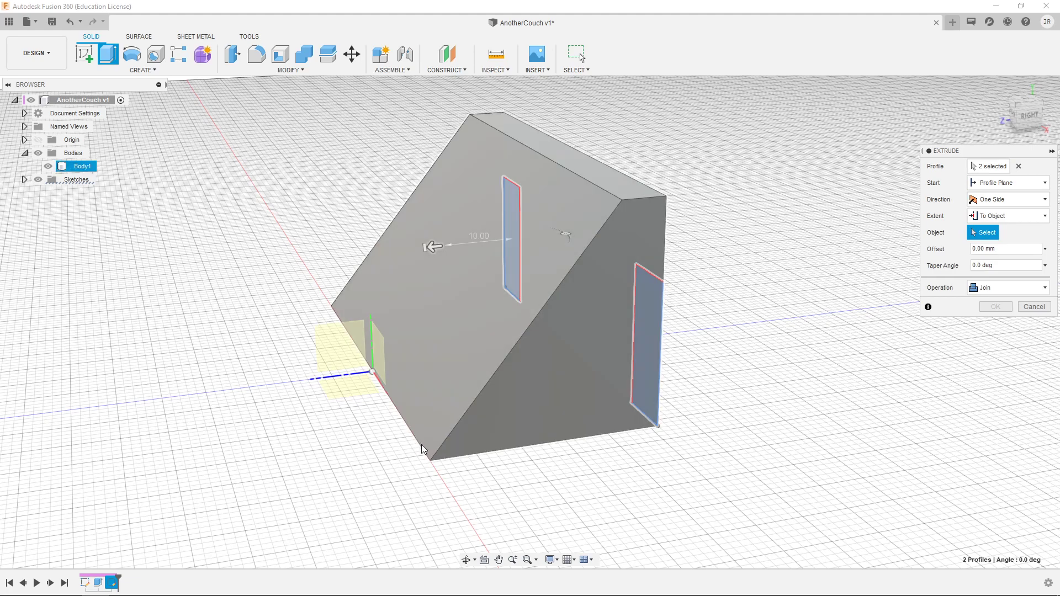
{"action": "left_click", "coordinate": [430, 461]}
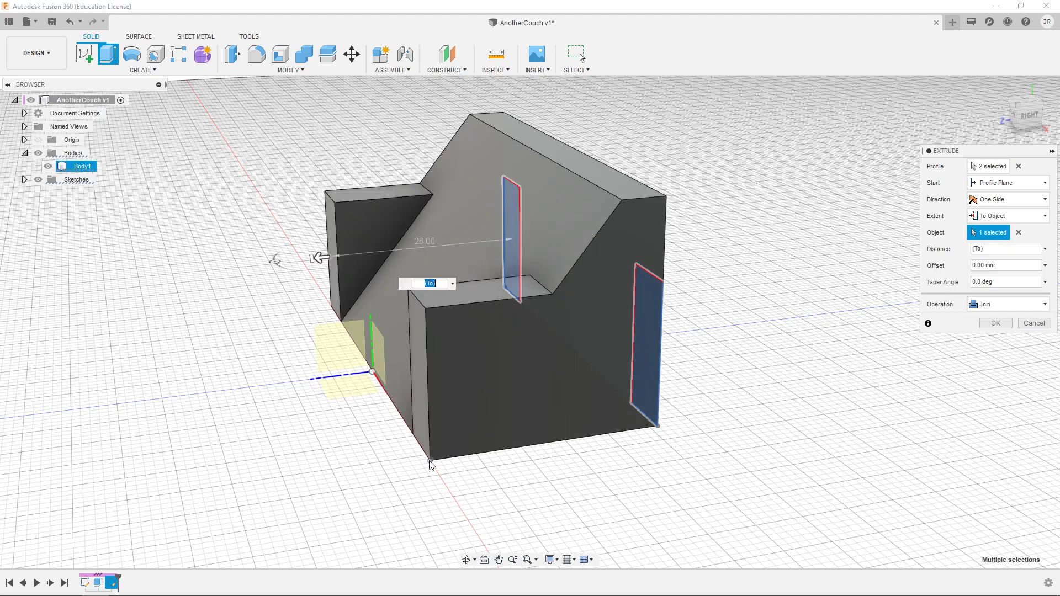
{"action": "left_click", "coordinate": [1011, 216]}
{"action": "left_click", "coordinate": [998, 233]}
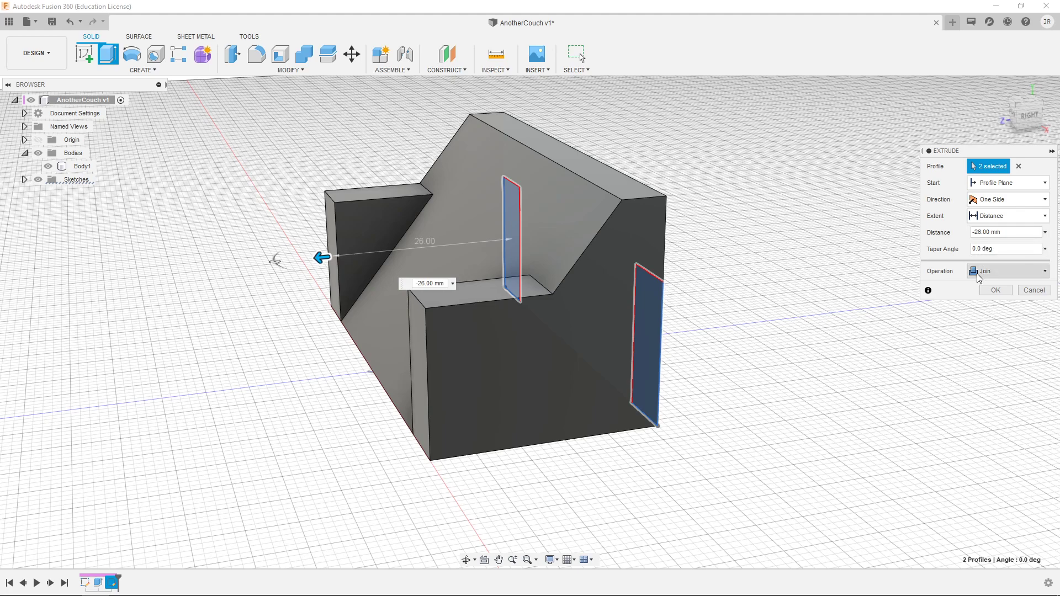
{"action": "left_click", "coordinate": [997, 290]}
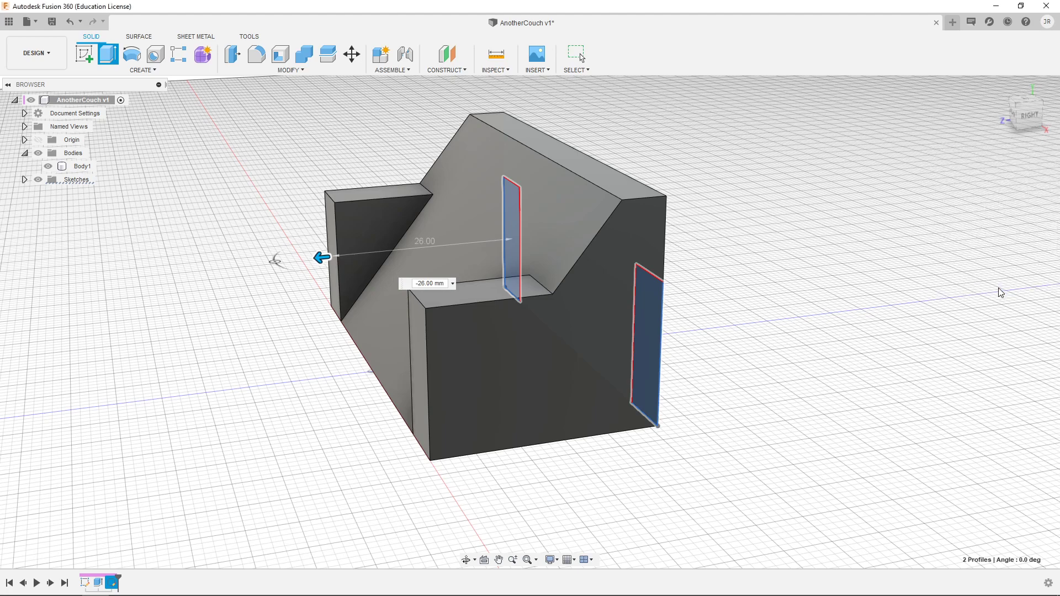
Expand the Sketches folder and examine the joined couch body with its armrests from the side and the home view
{"action": "left_click", "coordinate": [24, 179]}
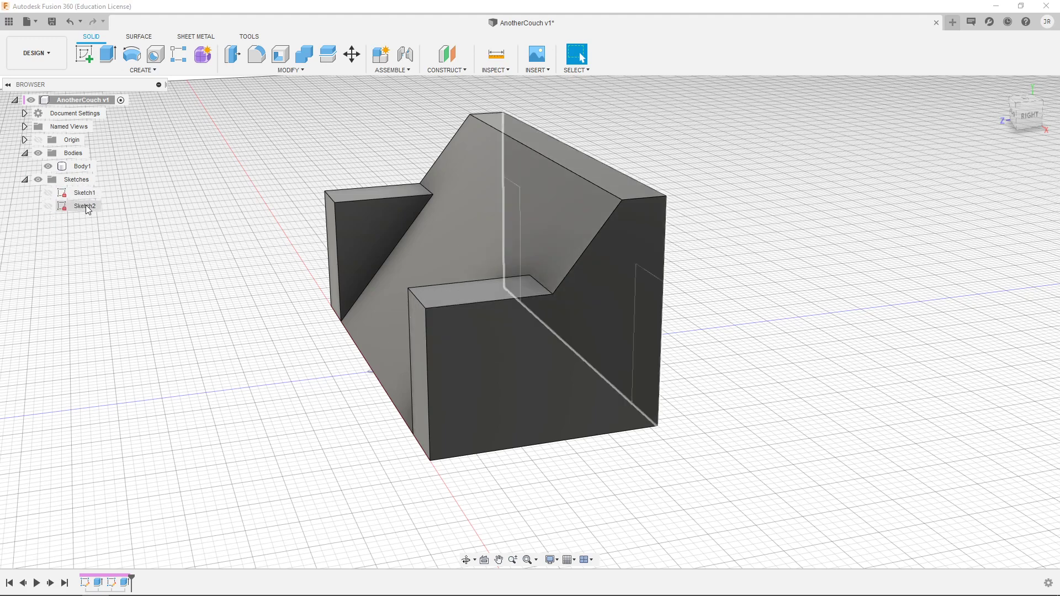
{"action": "mouse_move", "coordinate": [762, 392]}
{"action": "middle_mouse_down", "text": "shift"}
{"action": "mouse_move", "coordinate": [698, 376]}
{"action": "mouse_move", "coordinate": [762, 383]}
{"action": "mouse_move", "coordinate": [748, 385]}
{"action": "middle_mouse_up", "text": "shift"}
{"action": "left_click", "coordinate": [526, 288]}
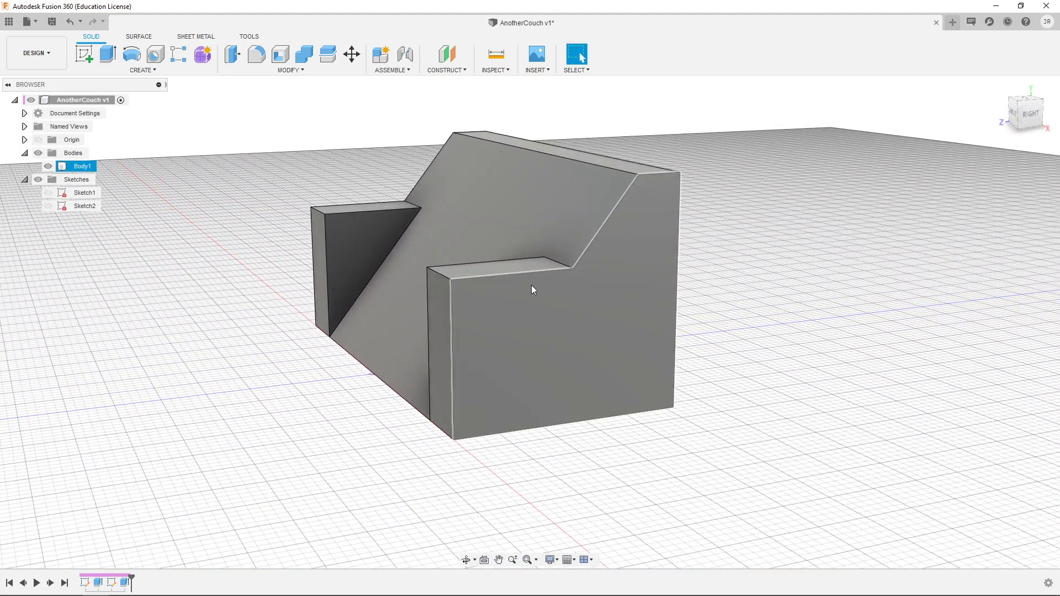
{"action": "key", "text": "Escape"}
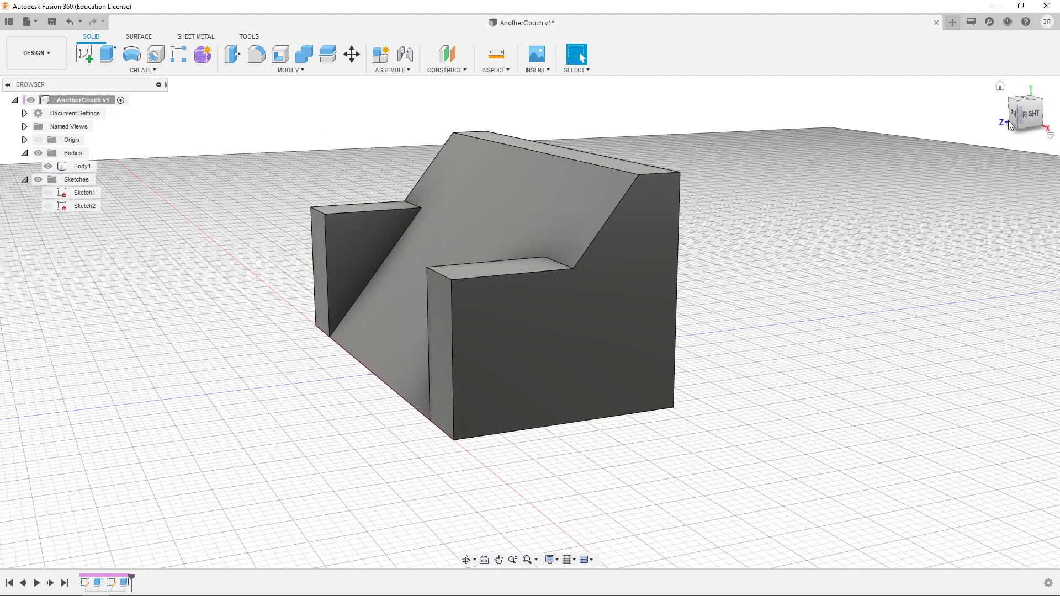
{"action": "left_click", "coordinate": [1000, 88]}
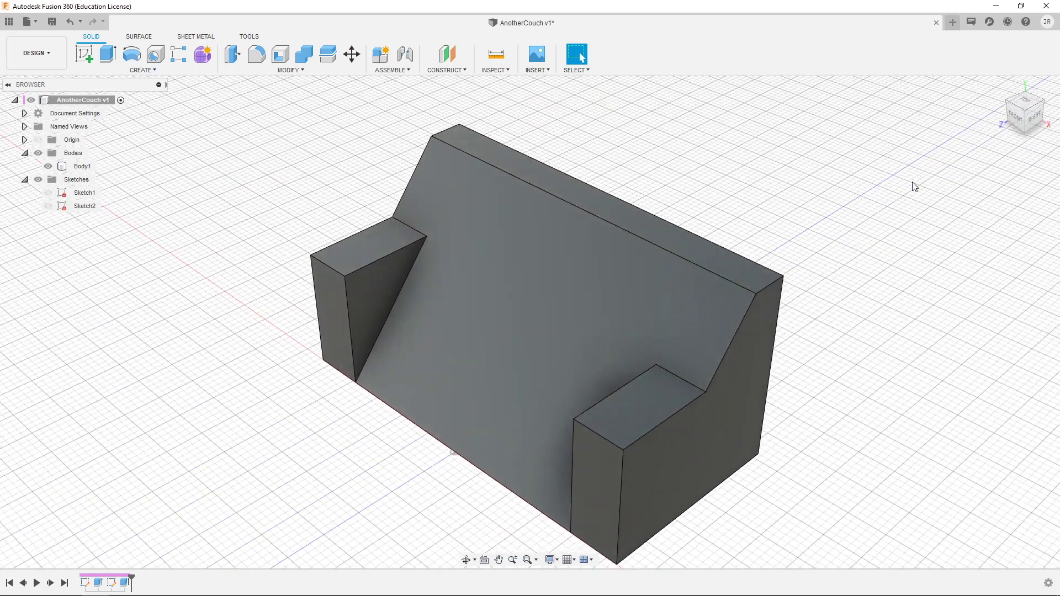
Check the couch.jpg drawing for the remaining features and select the couch's back face
{"action": "key", "text": "alt+Tab"}
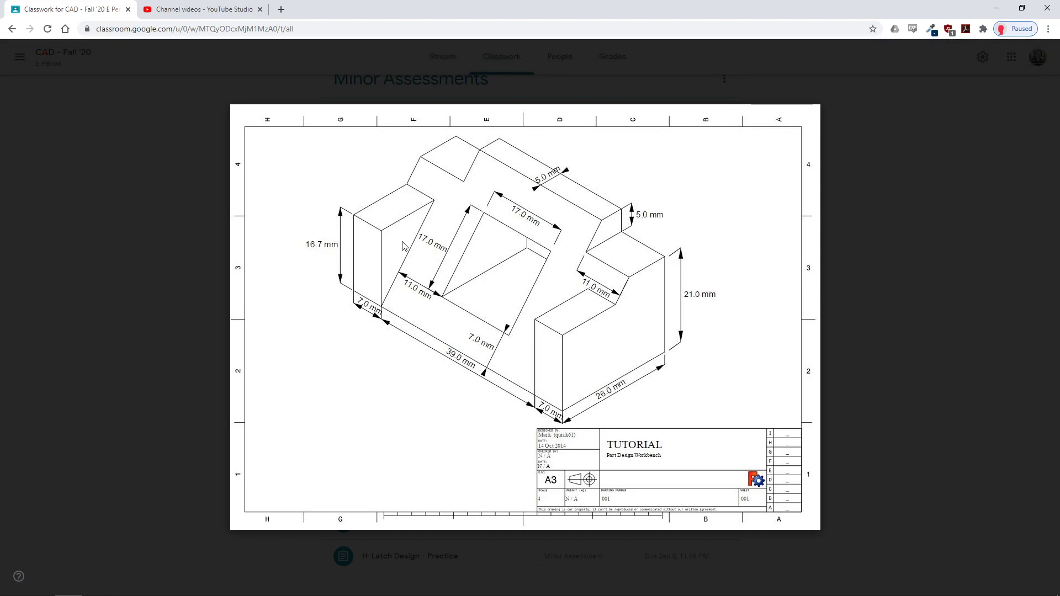
{"action": "key", "text": "alt+Tab"}
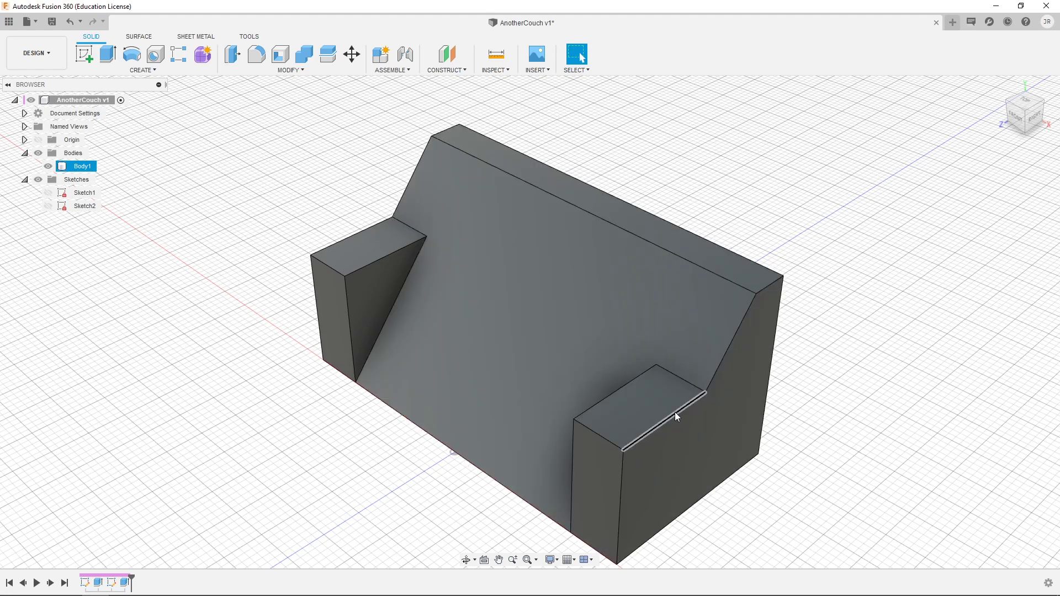
{"action": "middle_click_drag", "start_coordinate": [831, 453], "coordinate": [529, 323], "text": "shift"}
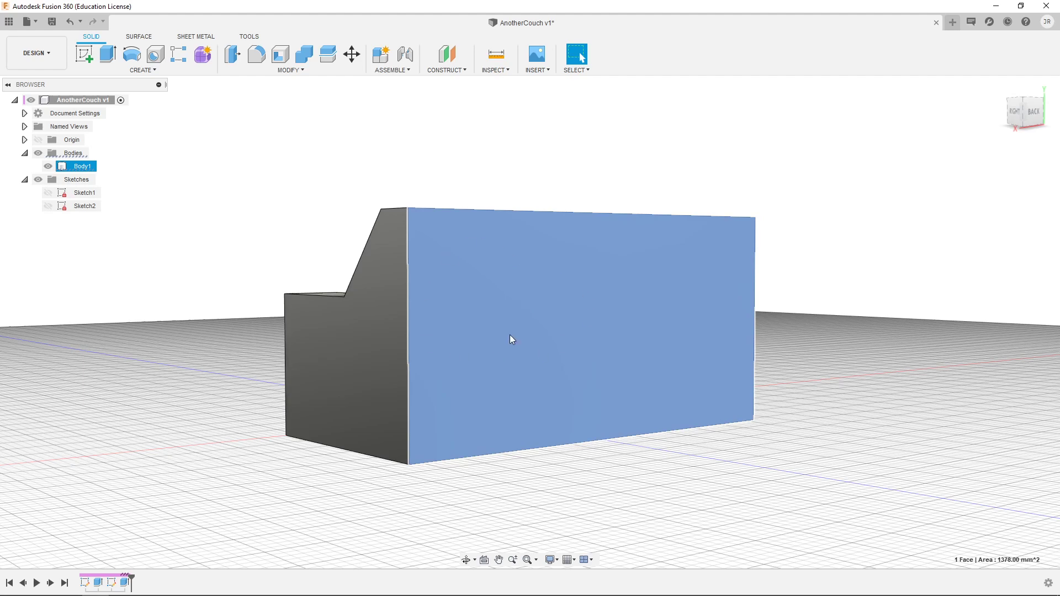
Start a sketch on the couch's back face and draw a rectangle about 4.3 mm high near the face's upper-left corner
{"action": "left_click", "coordinate": [511, 313]}
{"action": "left_click", "coordinate": [88, 54]}
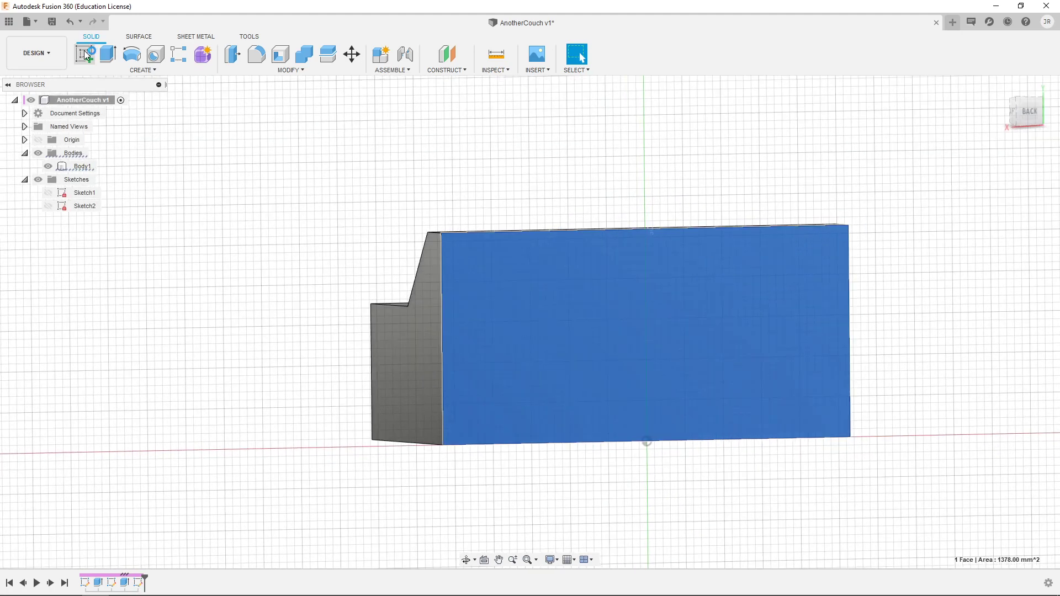
{"action": "middle_click_drag", "start_coordinate": [660, 360], "coordinate": [486, 355]}
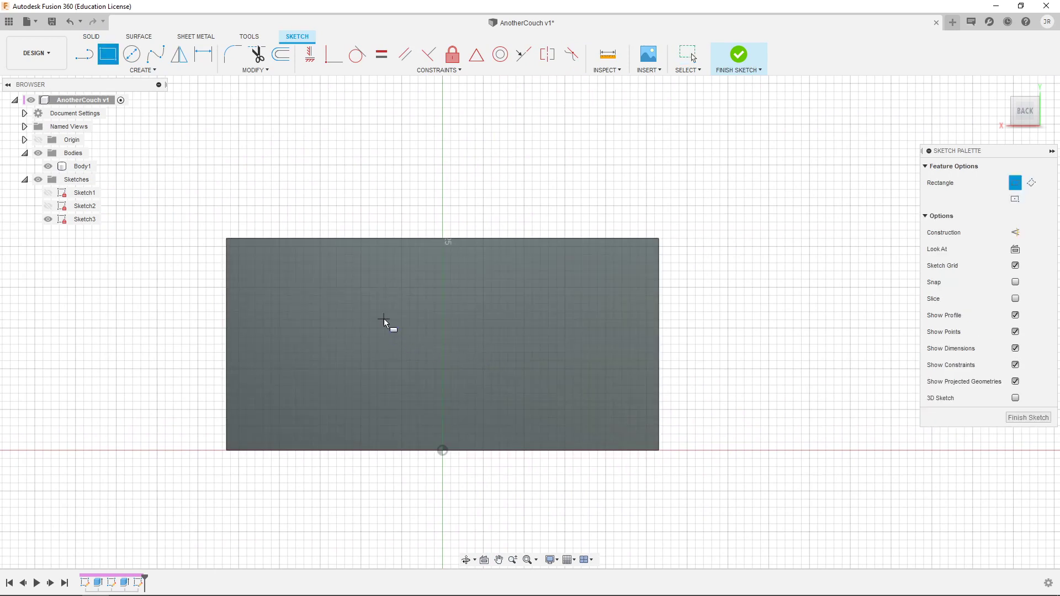
{"action": "left_click", "coordinate": [255, 281]}
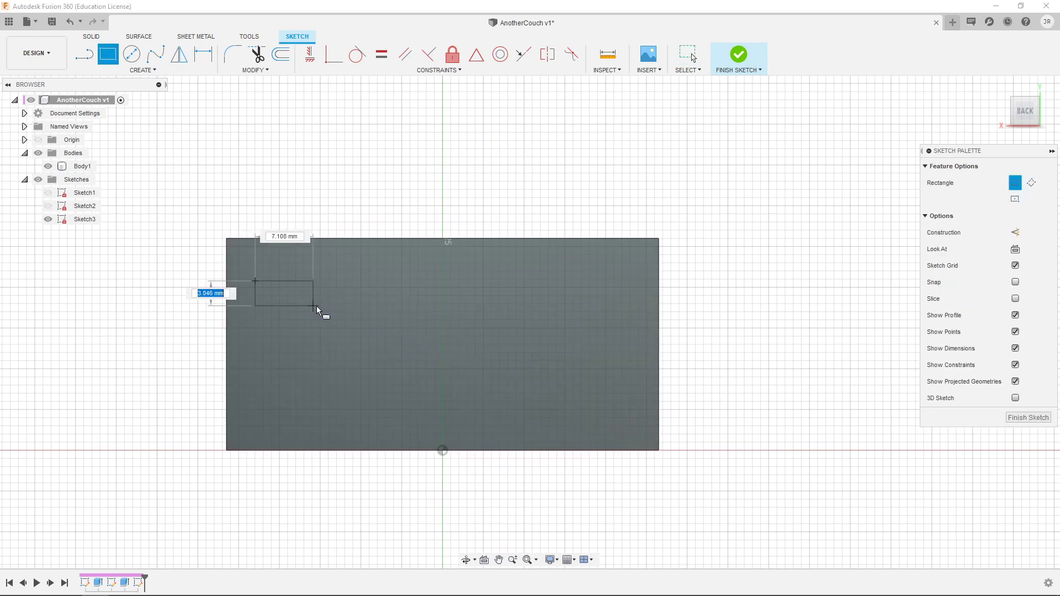
{"action": "left_click", "coordinate": [323, 315]}
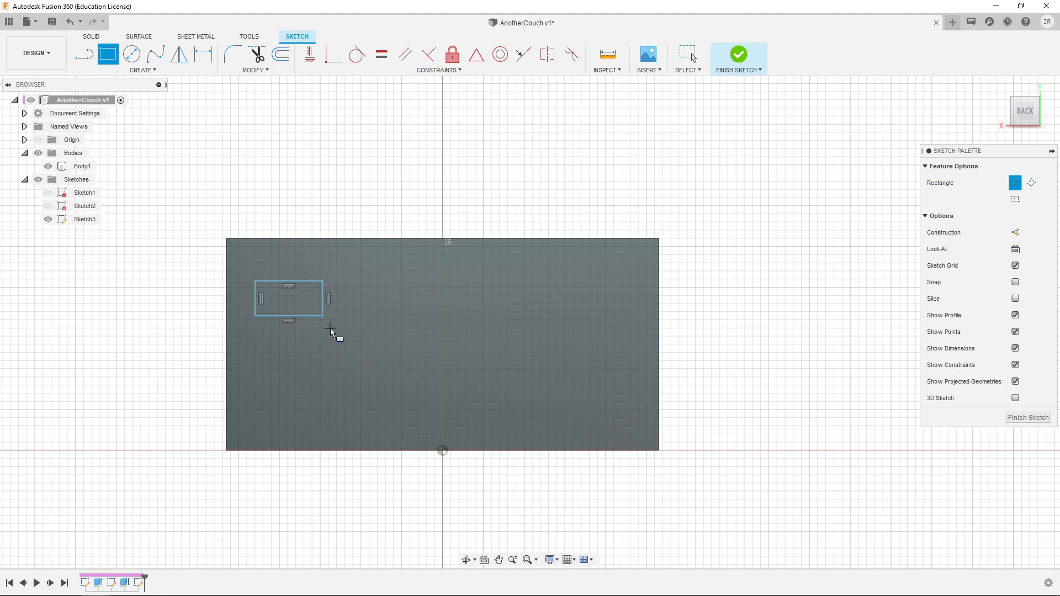
Check the couch.jpg drawing for the notch size and dimension the rectangle's height to 5 mm
{"action": "key", "text": "d"}
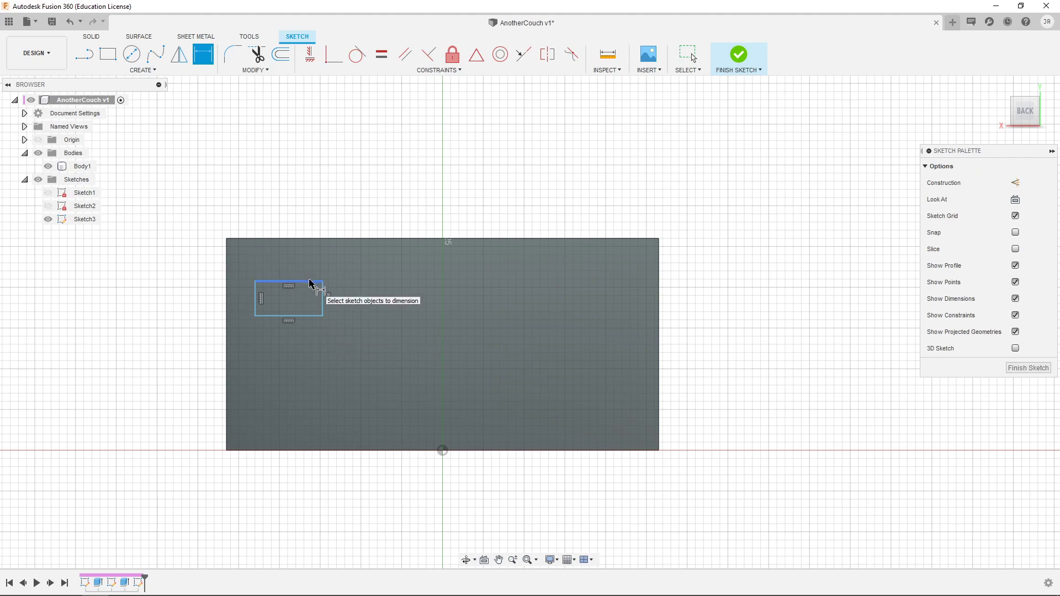
{"action": "key", "text": "alt+Tab"}
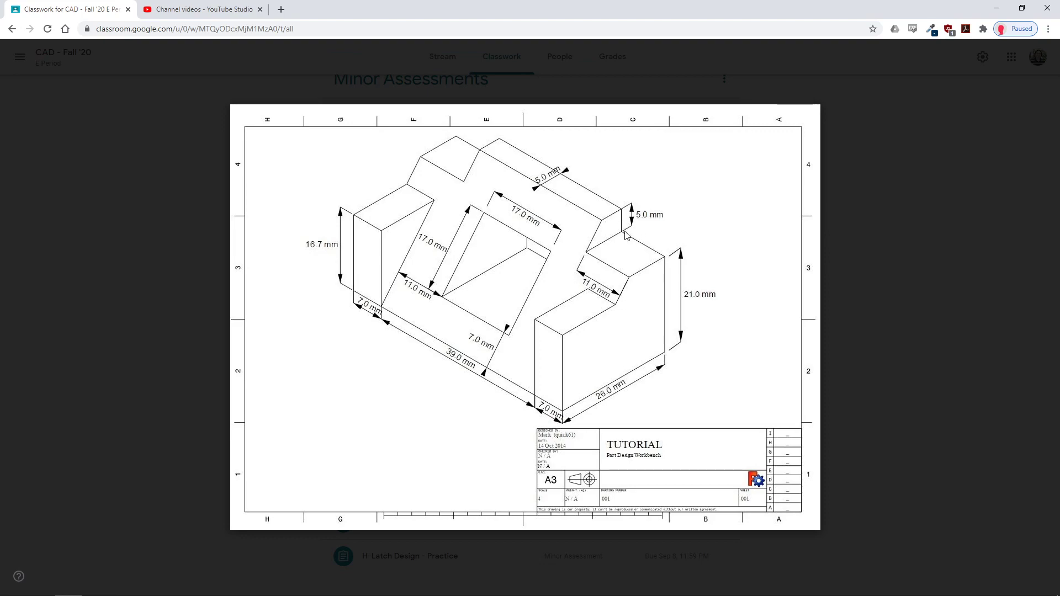
{"action": "key", "text": "alt+Tab"}
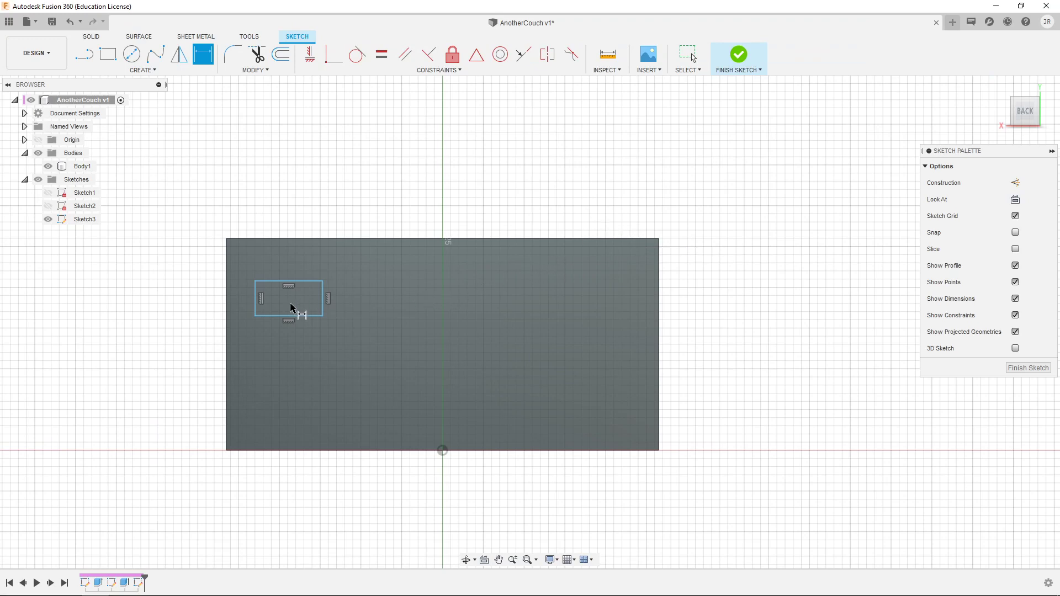
{"action": "left_click", "coordinate": [257, 299]}
{"action": "left_click", "coordinate": [240, 303]}
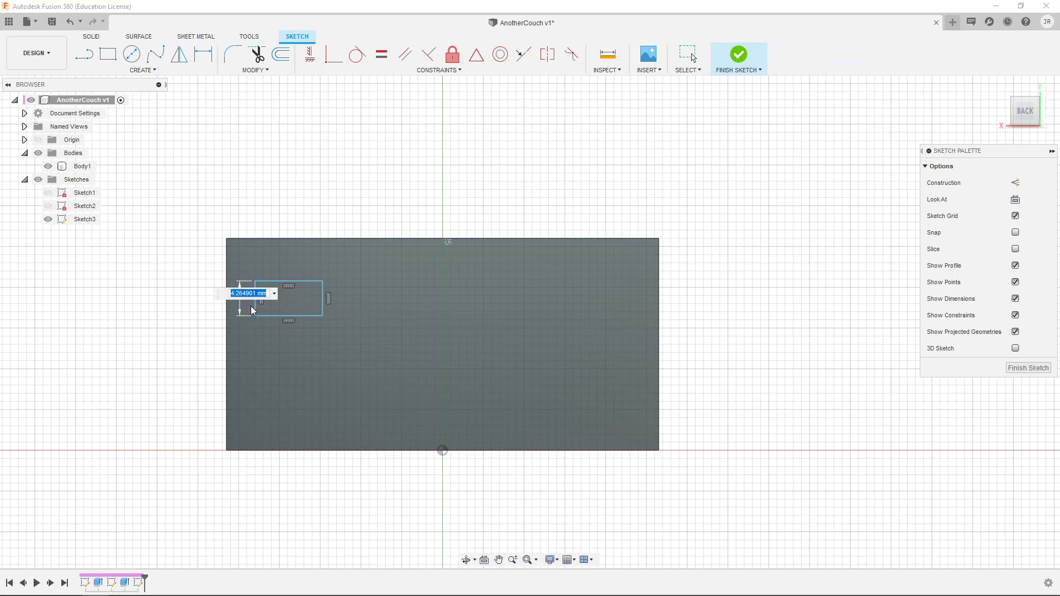
{"action": "type", "text": "5"}
{"action": "key", "text": "Return"}
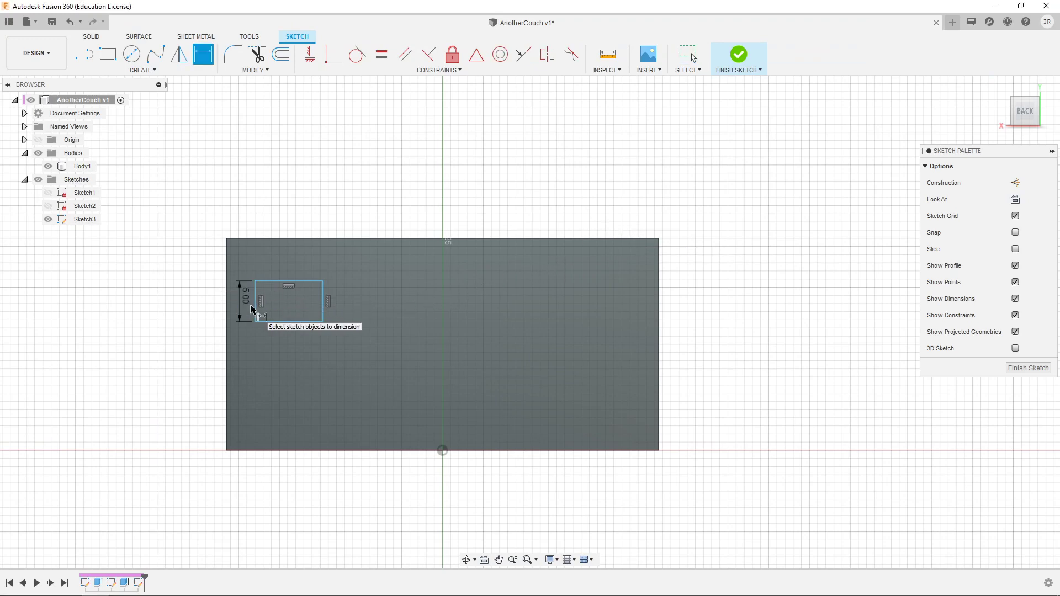
Dimension the rectangle's width to 11 mm
{"action": "left_click", "coordinate": [275, 282]}
{"action": "left_click", "coordinate": [276, 261]}
{"action": "type", "text": "11"}
{"action": "key", "text": "Return"}
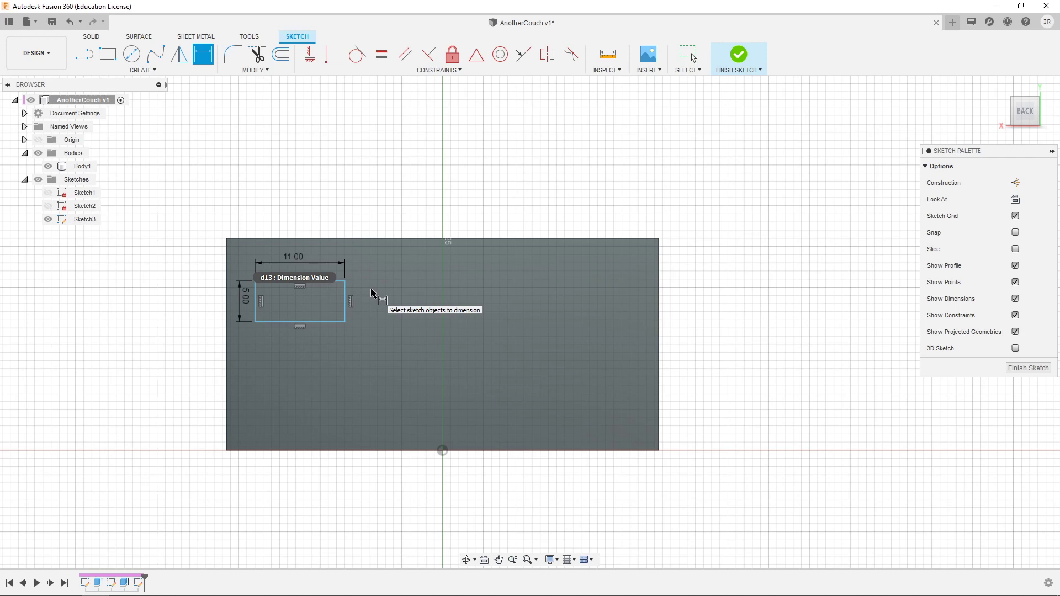
{"action": "key", "text": "Escape"}
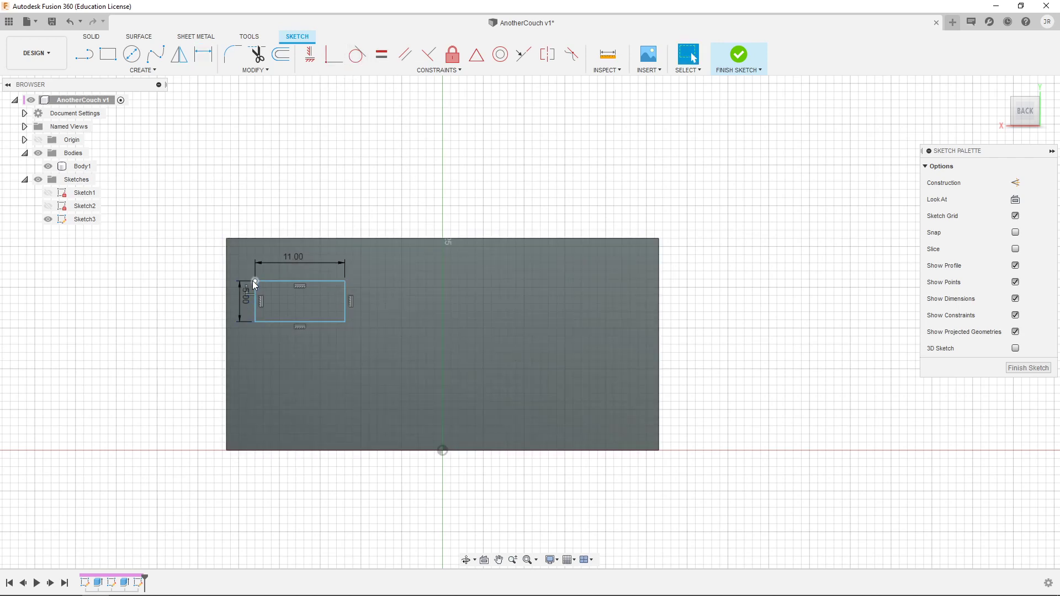
Check the notch position in the couch.jpg drawing and make the rectangle's upper-left corner coincident with the back face's upper-left corner
{"action": "left_click", "coordinate": [227, 238]}
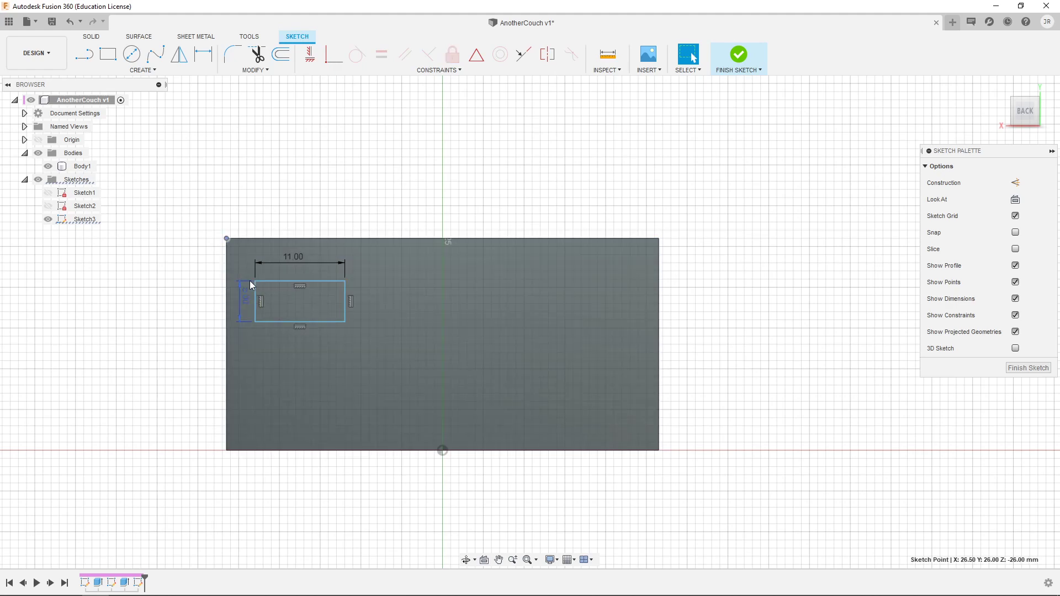
{"action": "key", "text": "alt+Tab"}
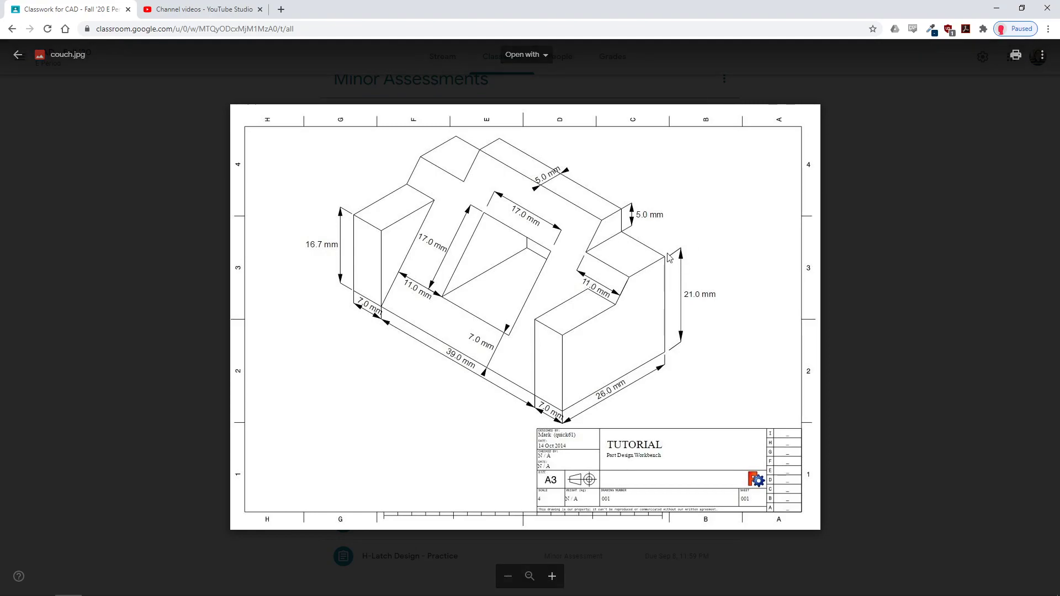
{"action": "key", "text": "alt+Tab"}
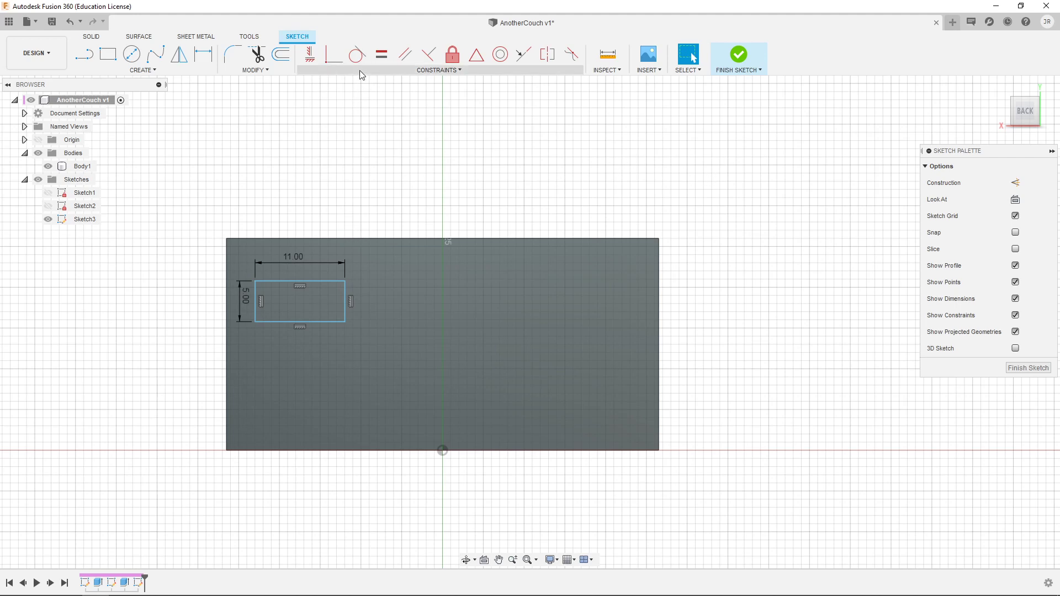
{"action": "left_click", "coordinate": [336, 58]}
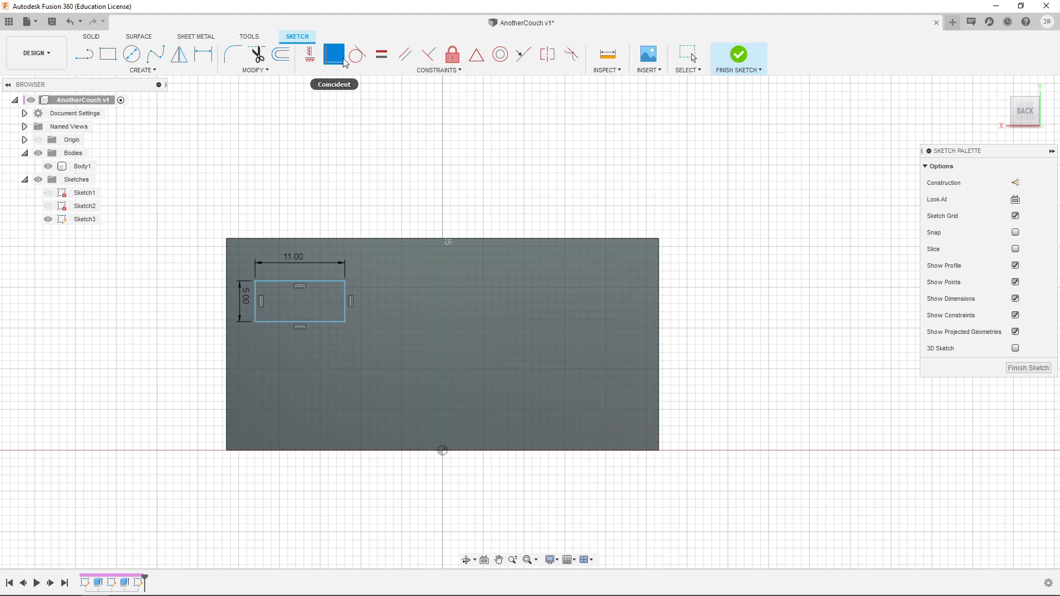
{"action": "left_click", "coordinate": [255, 281]}
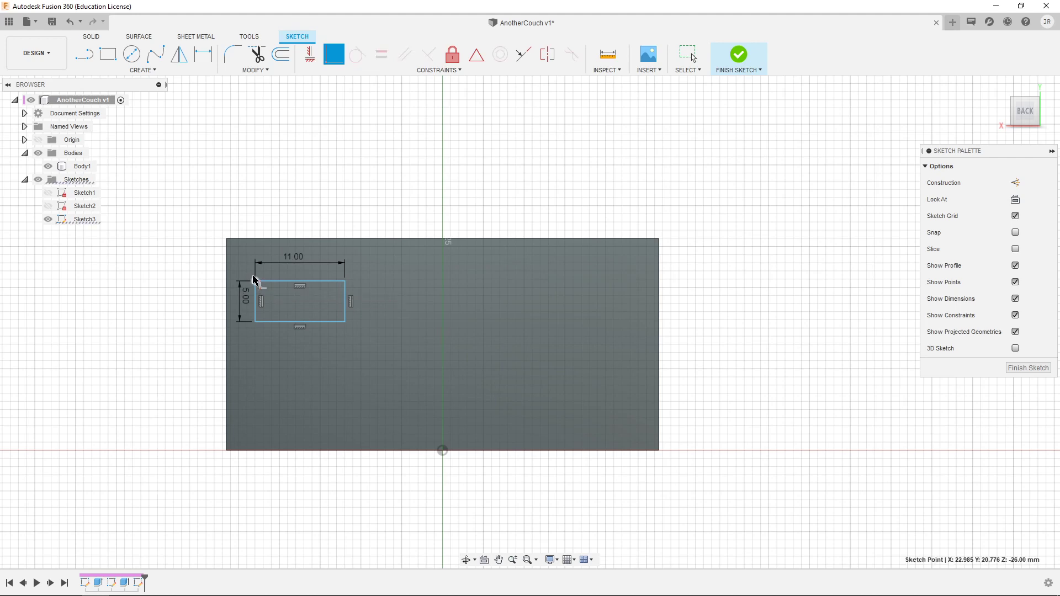
{"action": "left_click", "coordinate": [226, 238]}
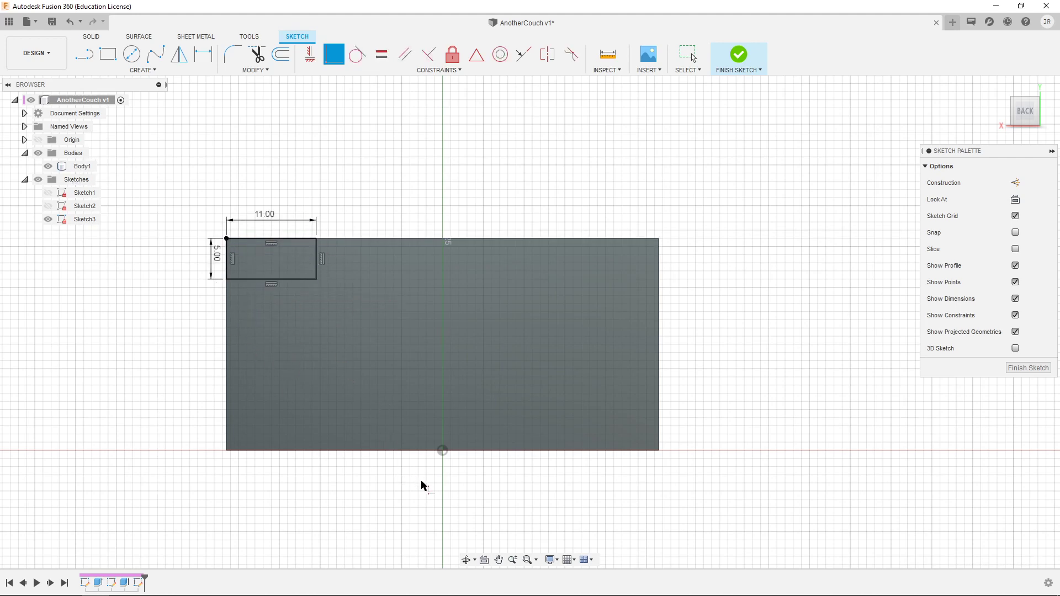
{"action": "key", "text": "Escape"}
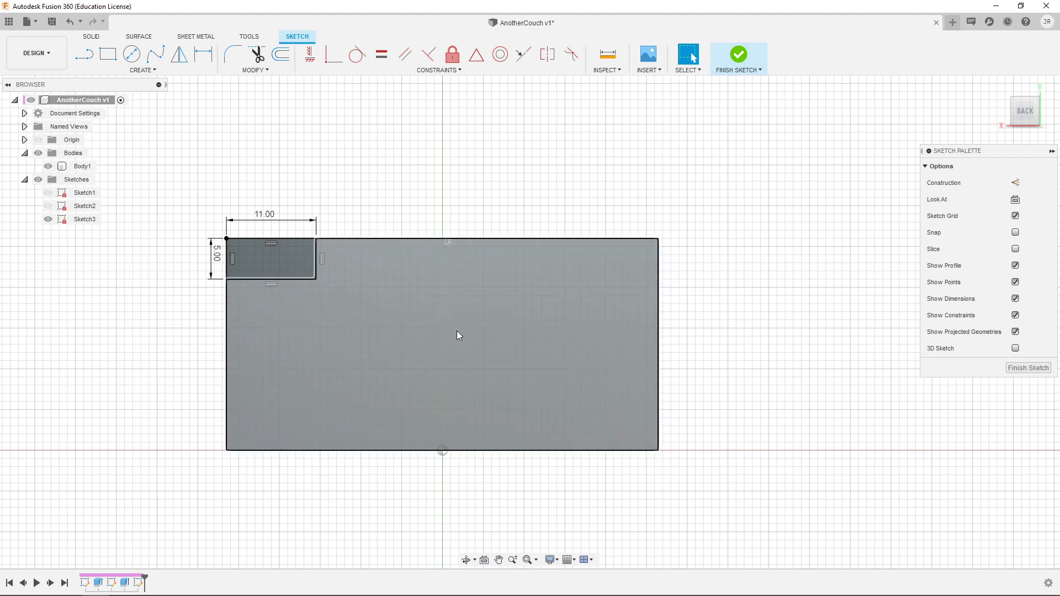
Draw a vertical line from the midpoint of the face's top edge to the origin and convert it to a construction line
{"action": "left_click", "coordinate": [84, 54]}
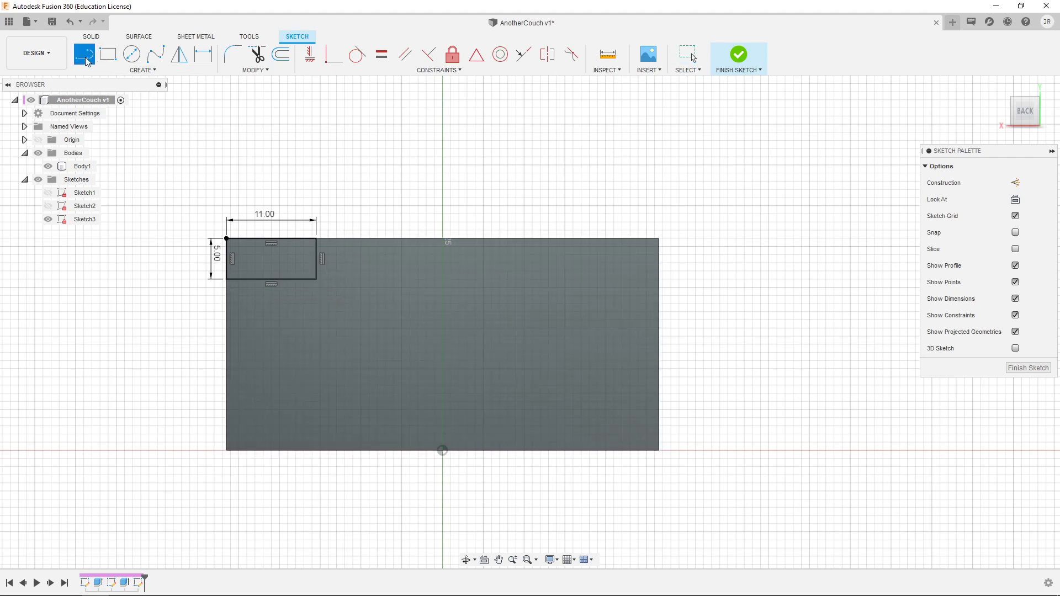
{"action": "left_click", "coordinate": [441, 239]}
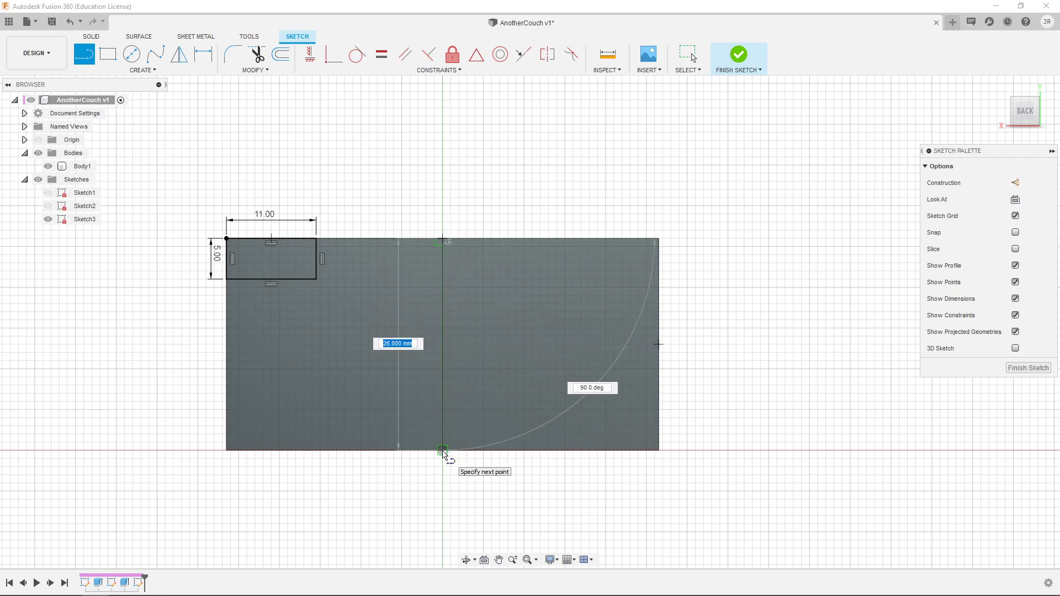
{"action": "left_click", "coordinate": [442, 451]}
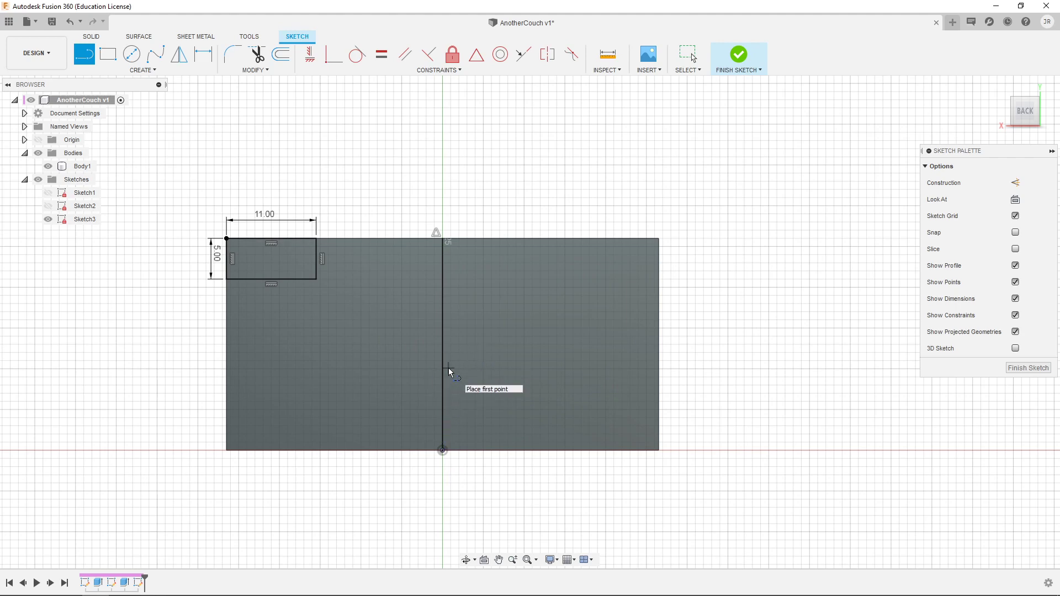
{"action": "key", "text": "Escape"}
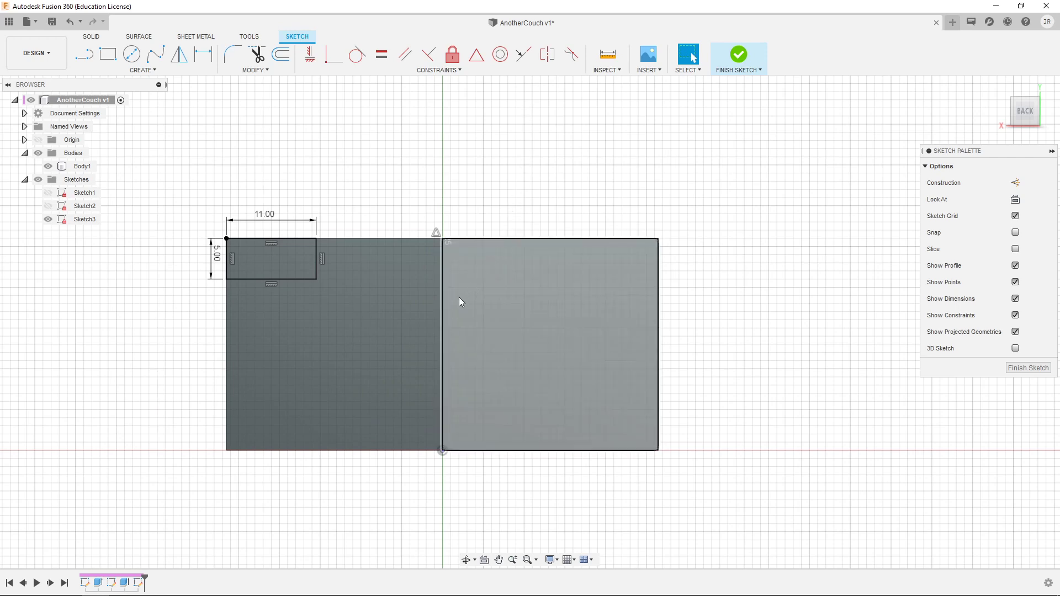
{"action": "left_click", "coordinate": [443, 304]}
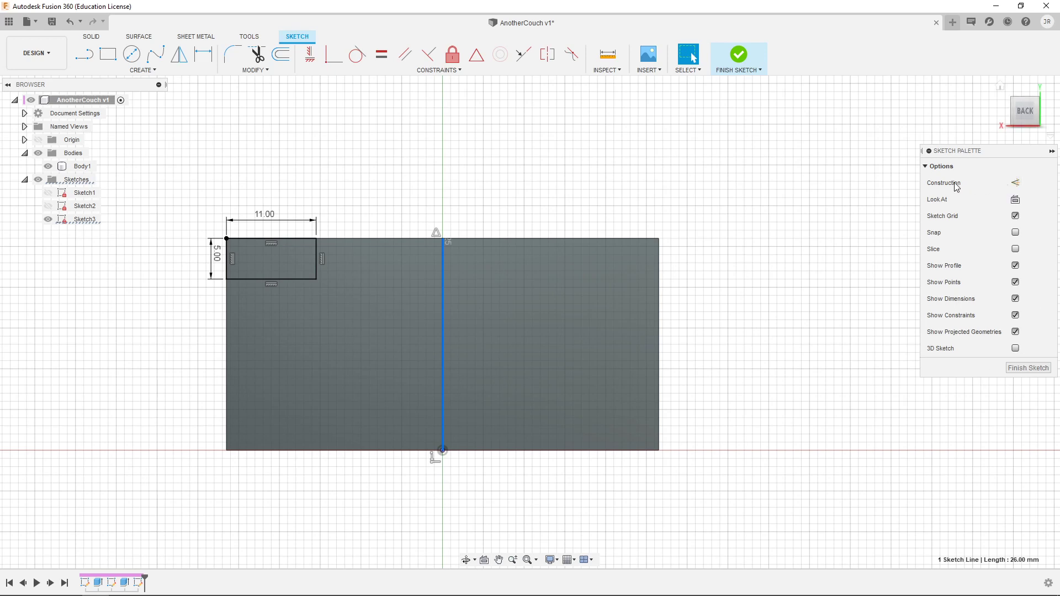
{"action": "left_click", "coordinate": [1016, 183]}
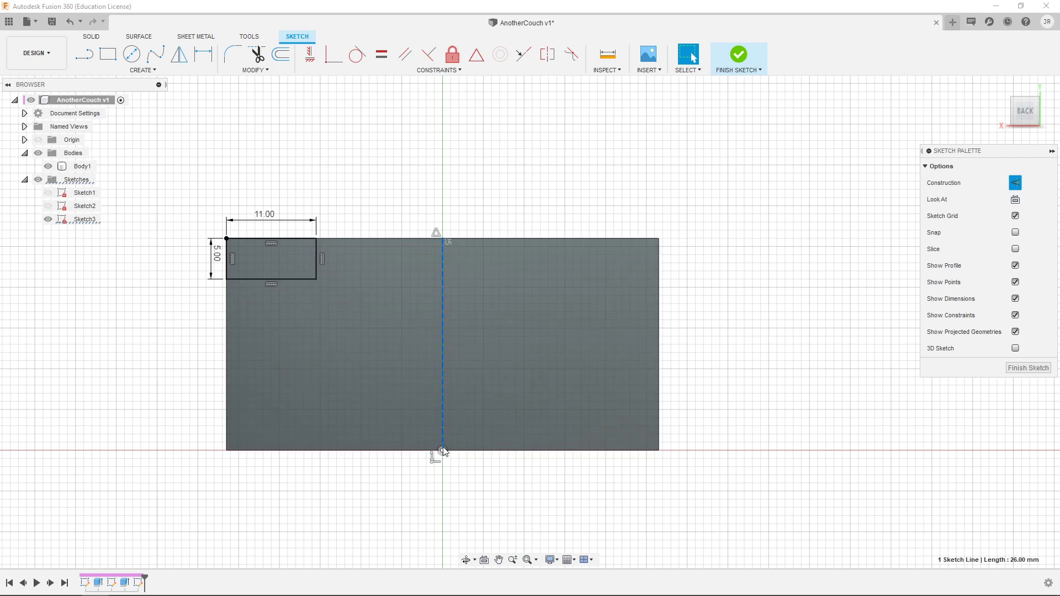
{"action": "left_click", "coordinate": [485, 179]}
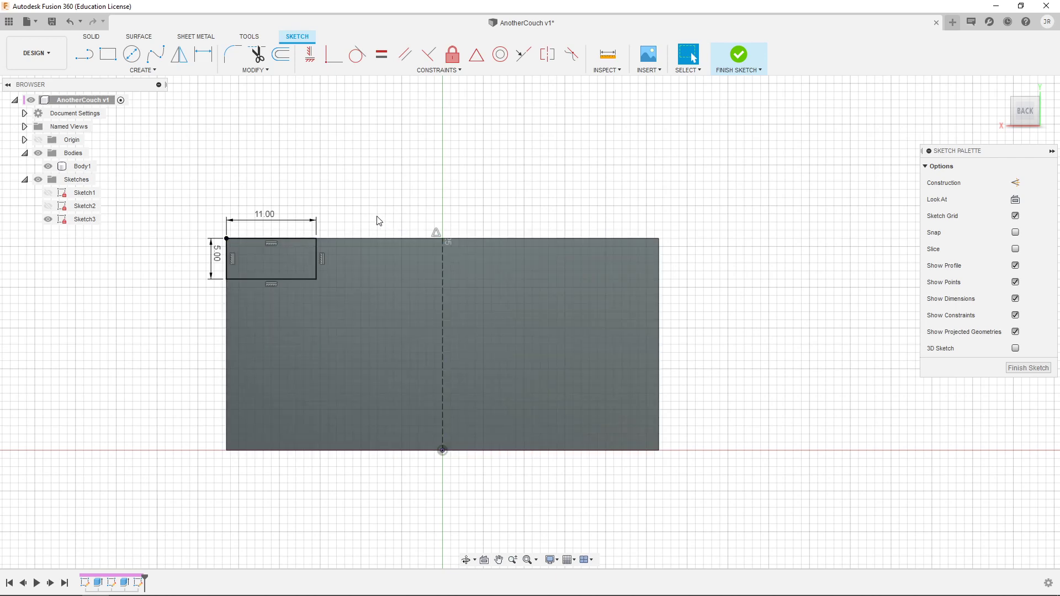
Mirror the rectangle's four lines across the vertical construction line
{"action": "left_click", "coordinate": [151, 72]}
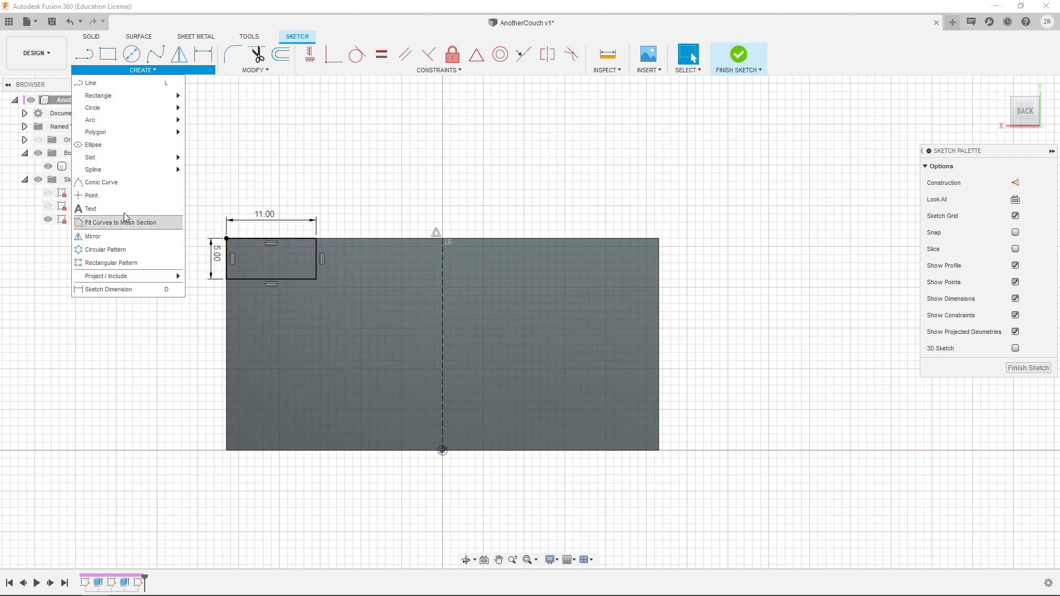
{"action": "left_click", "coordinate": [180, 55]}
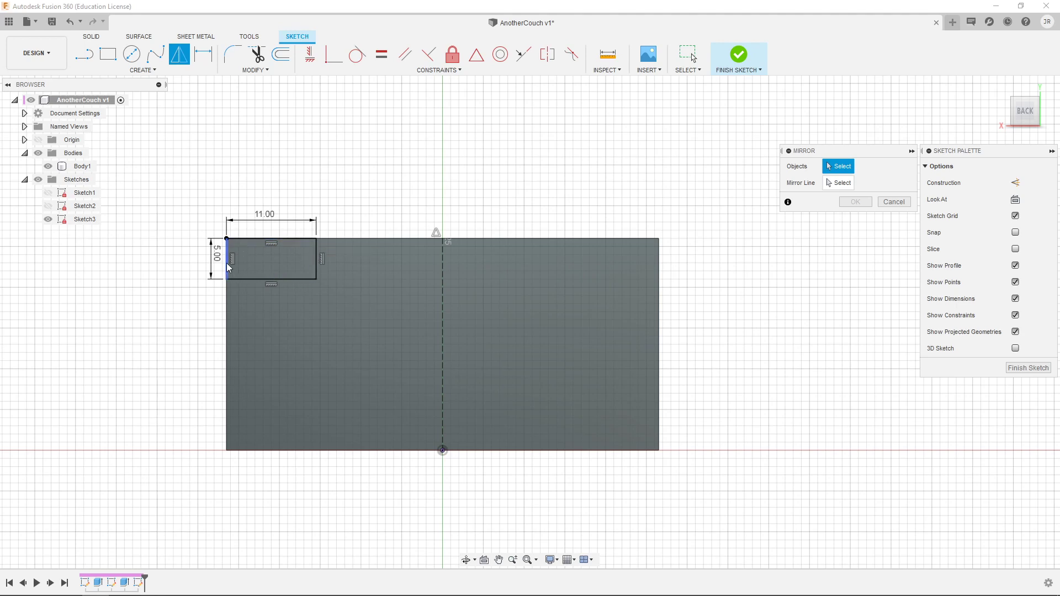
{"action": "left_click", "coordinate": [302, 240]}
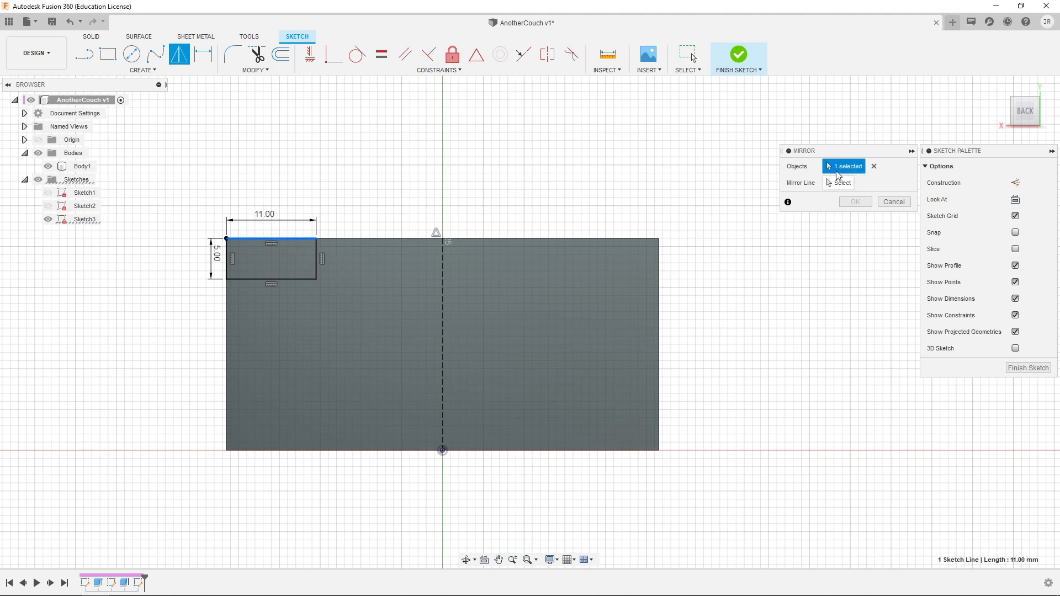
{"action": "left_click", "coordinate": [316, 275]}
{"action": "left_click", "coordinate": [294, 279]}
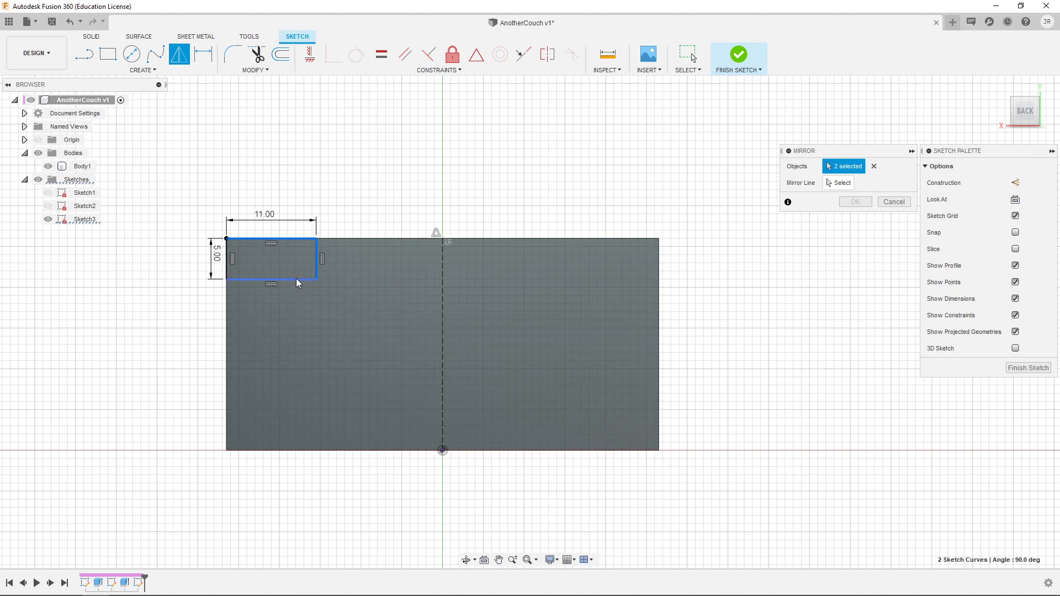
{"action": "left_click", "coordinate": [231, 268]}
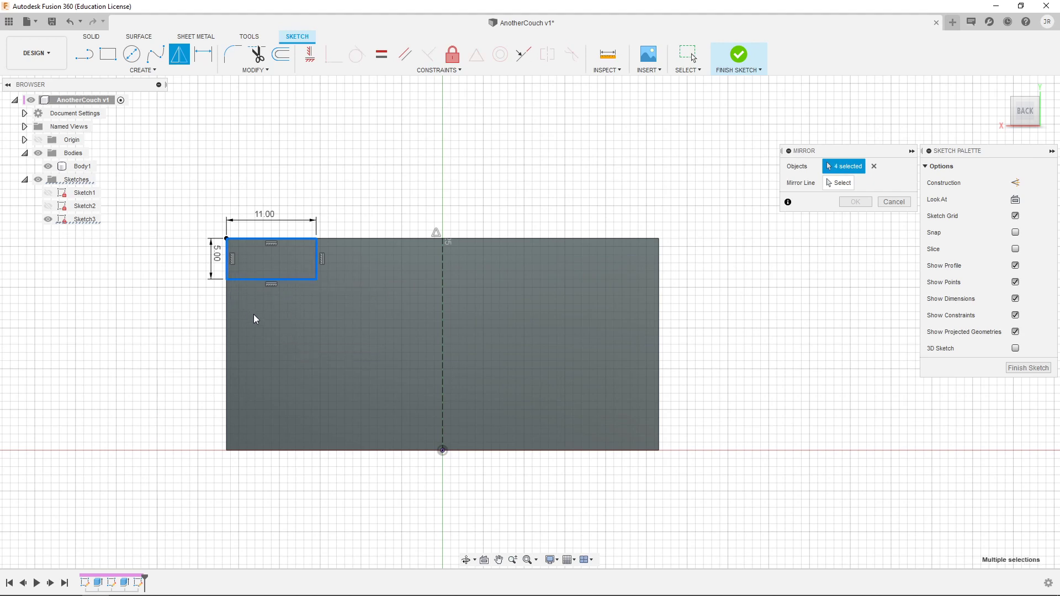
{"action": "left_click", "coordinate": [838, 184]}
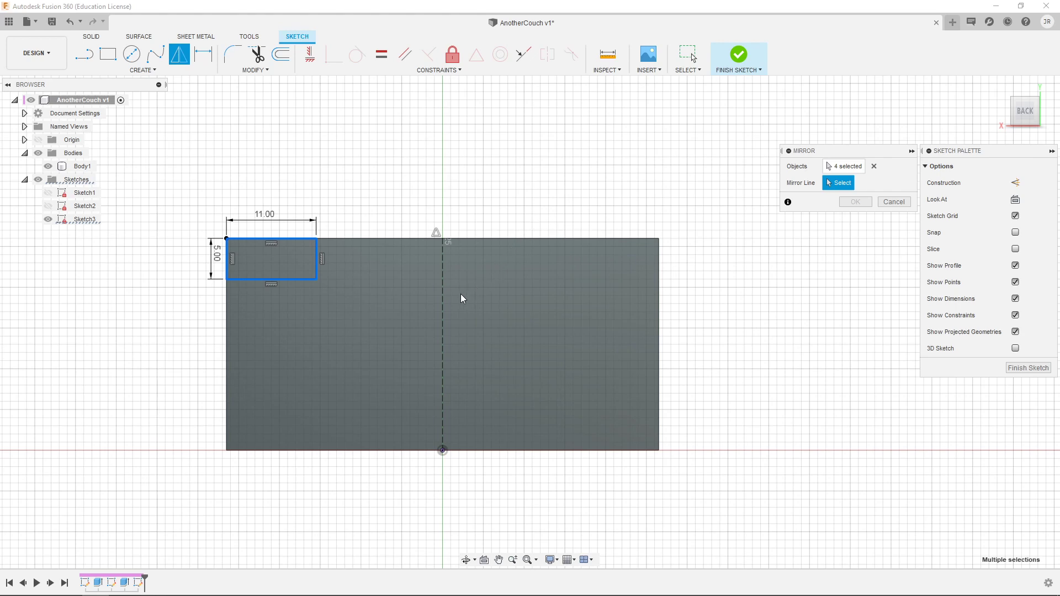
{"action": "left_click", "coordinate": [442, 302]}
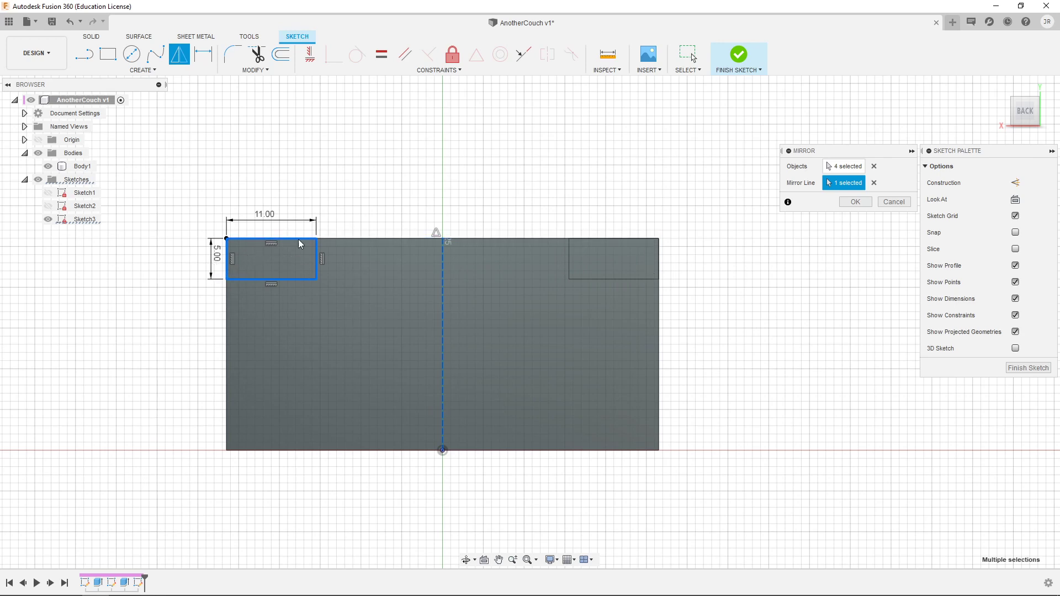
{"action": "left_click", "coordinate": [856, 202]}
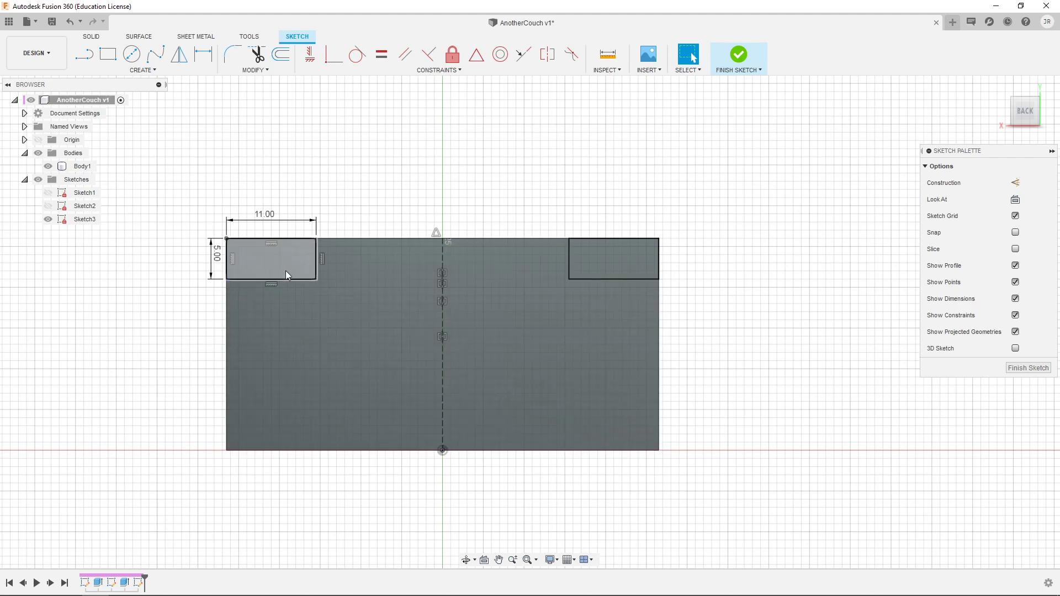
Check the closed sketch regions by selecting the original rectangle, the remaining face area and the mirrored rectangle in turn
{"action": "left_click", "coordinate": [287, 265]}
{"action": "left_click", "coordinate": [383, 328]}
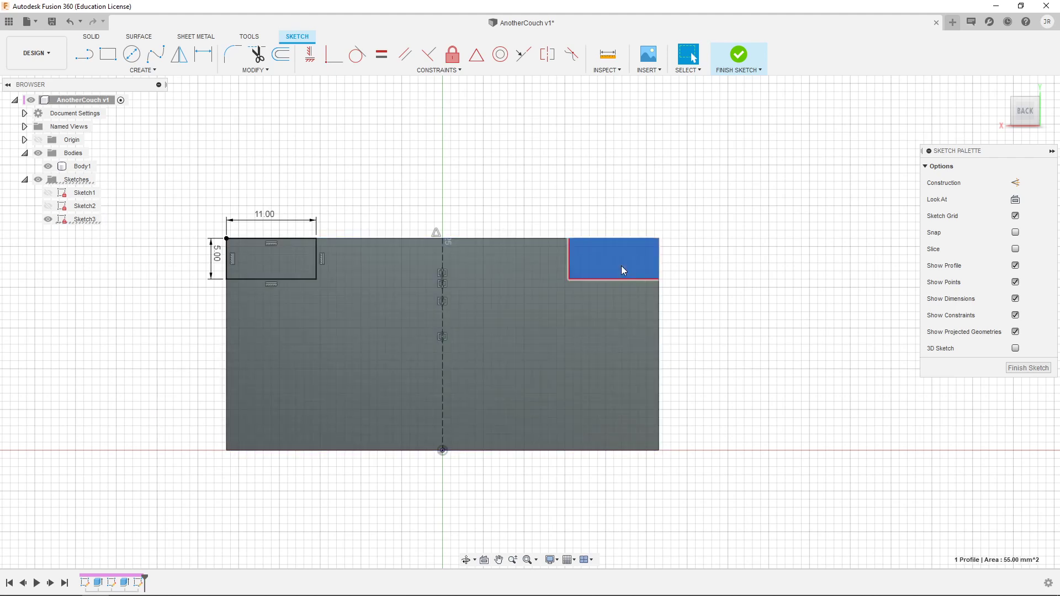
{"action": "left_click", "coordinate": [622, 267]}
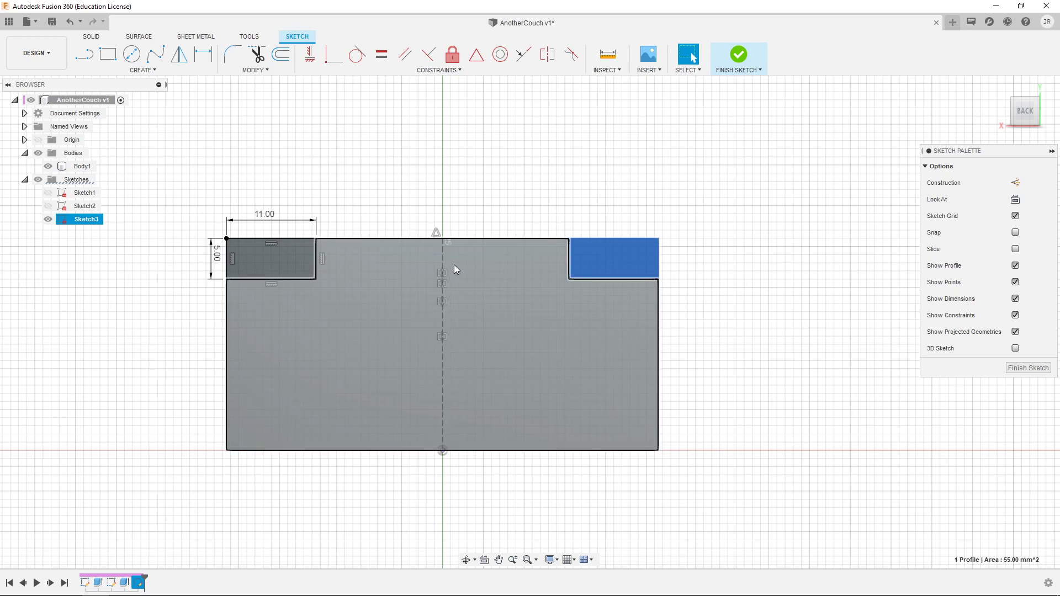
Inspect the sketch's rectangle edges and the face area between the two corner rectangles by selecting them
{"action": "left_click", "coordinate": [316, 254]}
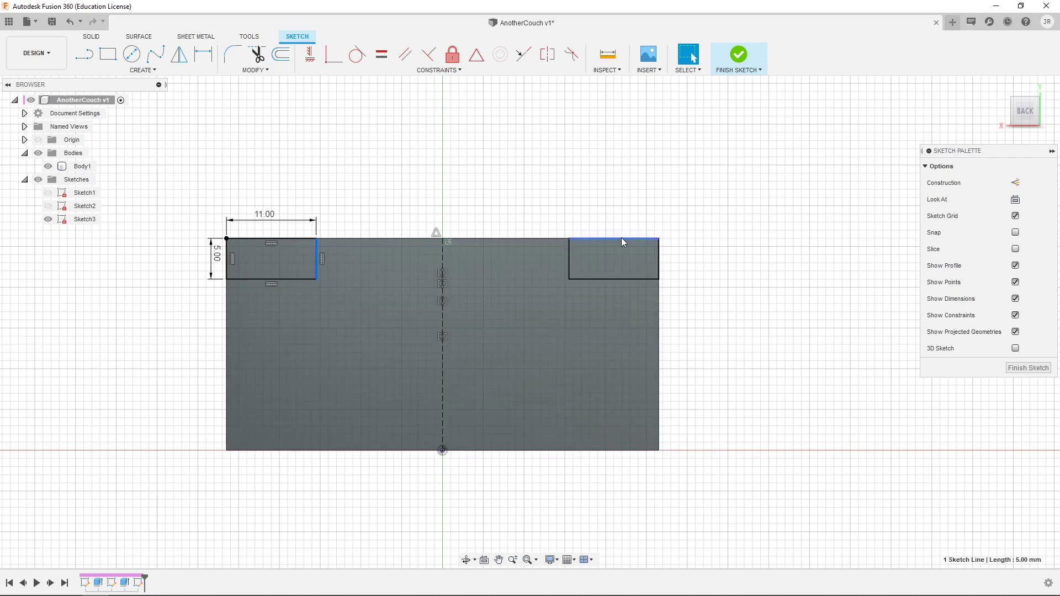
{"action": "left_click", "coordinate": [659, 258]}
{"action": "left_click", "coordinate": [290, 238]}
{"action": "left_click", "coordinate": [588, 226]}
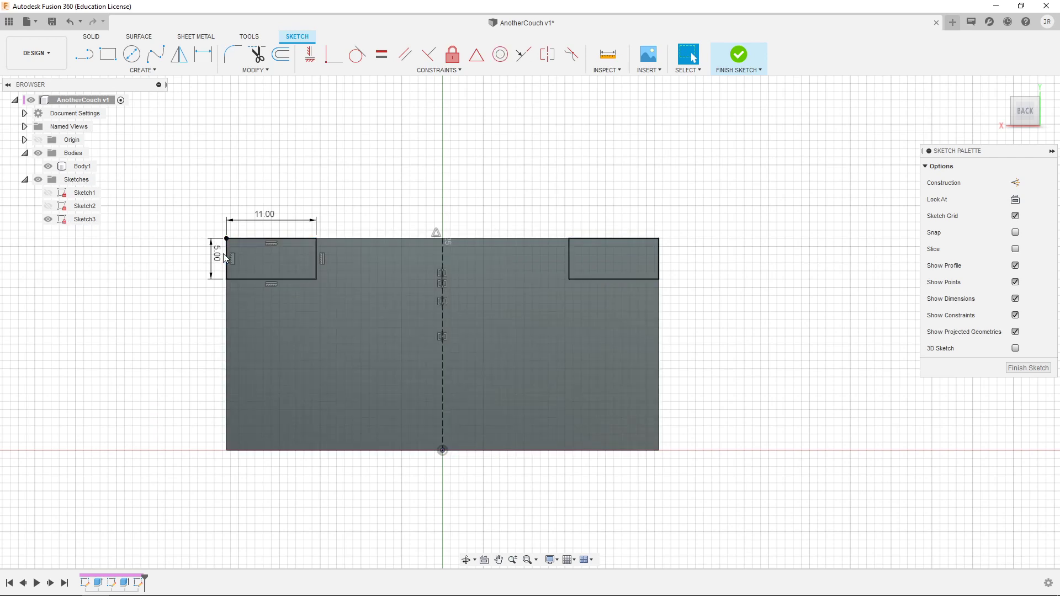
{"action": "left_click", "coordinate": [554, 260]}
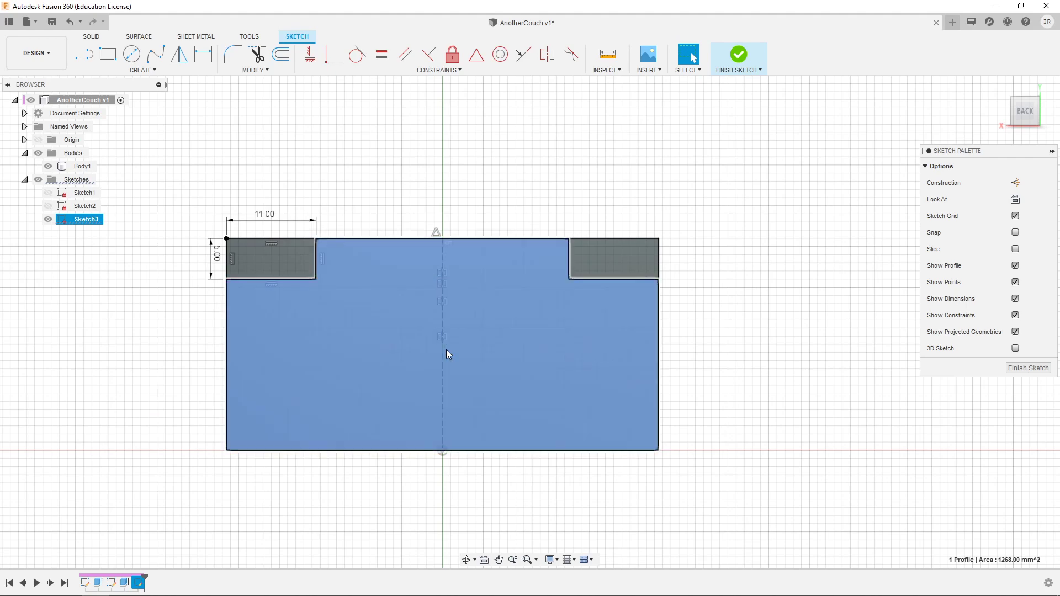
{"action": "left_click", "coordinate": [470, 156]}
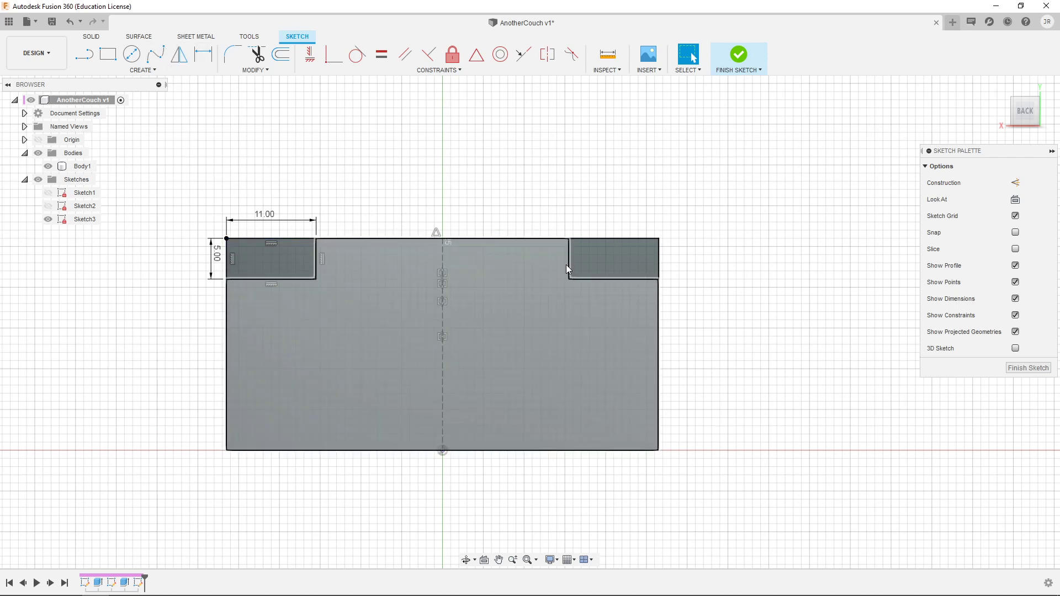
Finish the sketch and extrude both corner rectangles about 18 mm into the couch body as a cut
{"action": "left_click", "coordinate": [740, 55]}
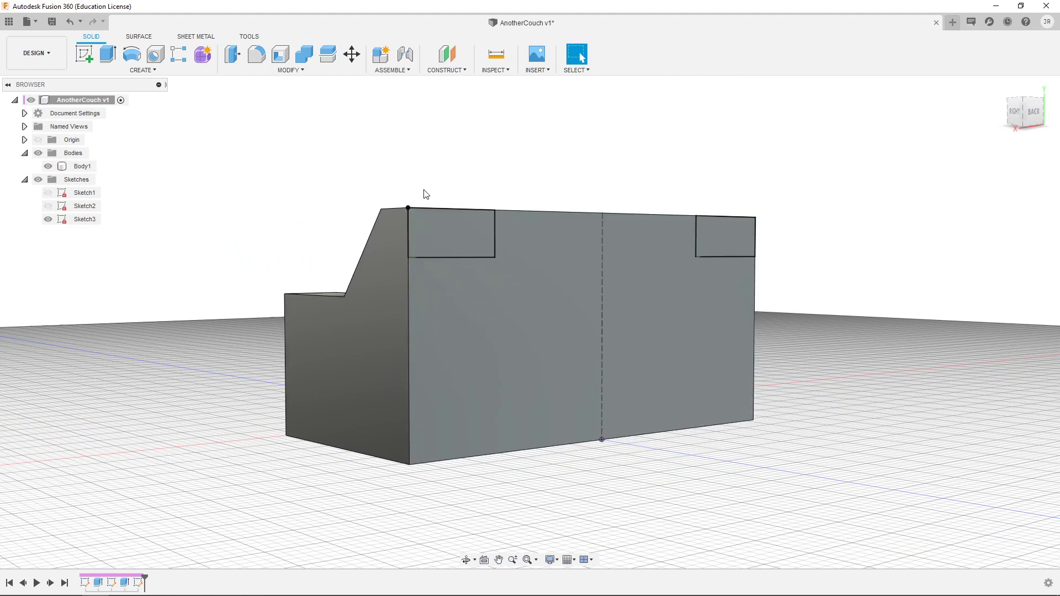
{"action": "left_click", "coordinate": [426, 230]}
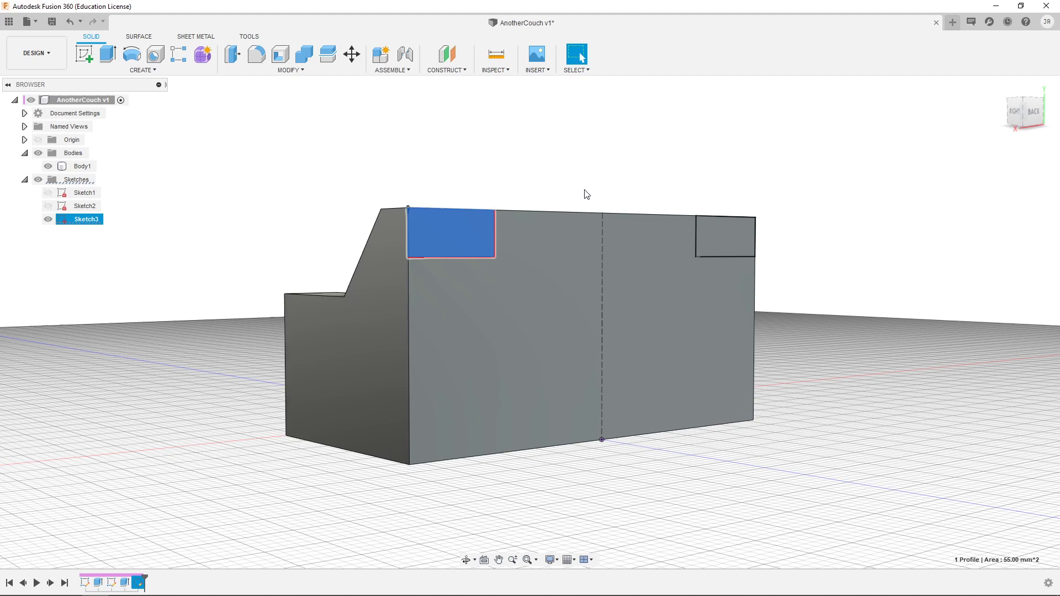
{"action": "left_click", "coordinate": [726, 239], "text": "ctrl"}
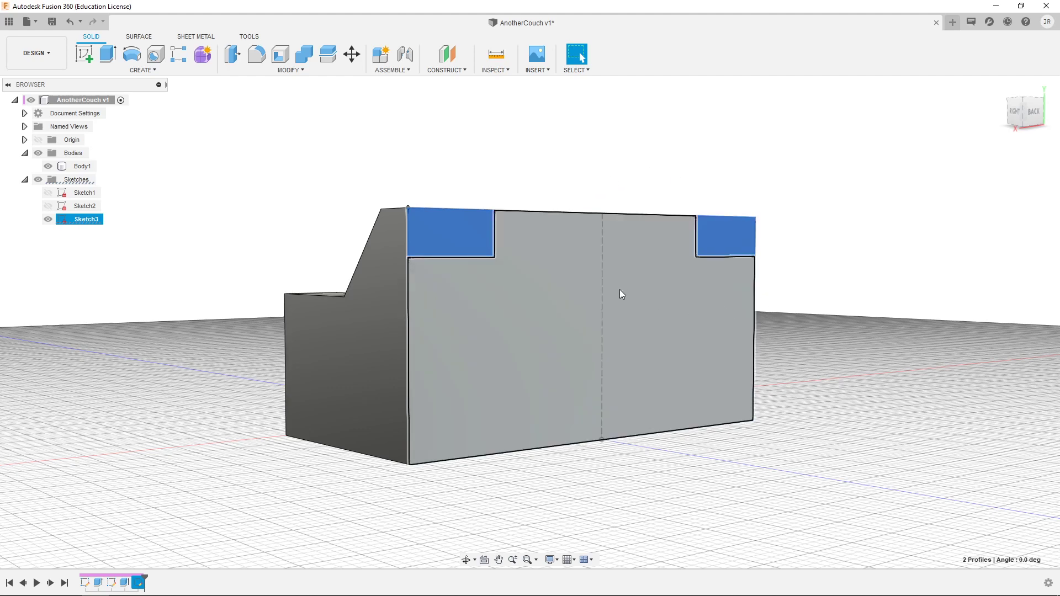
{"action": "left_click", "coordinate": [111, 70]}
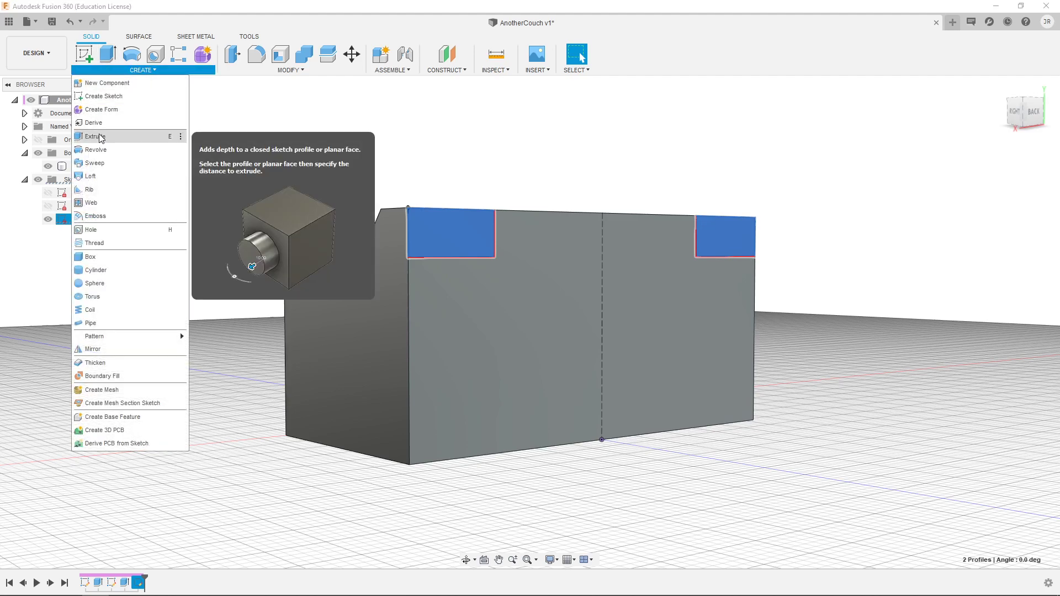
{"action": "left_click", "coordinate": [105, 57]}
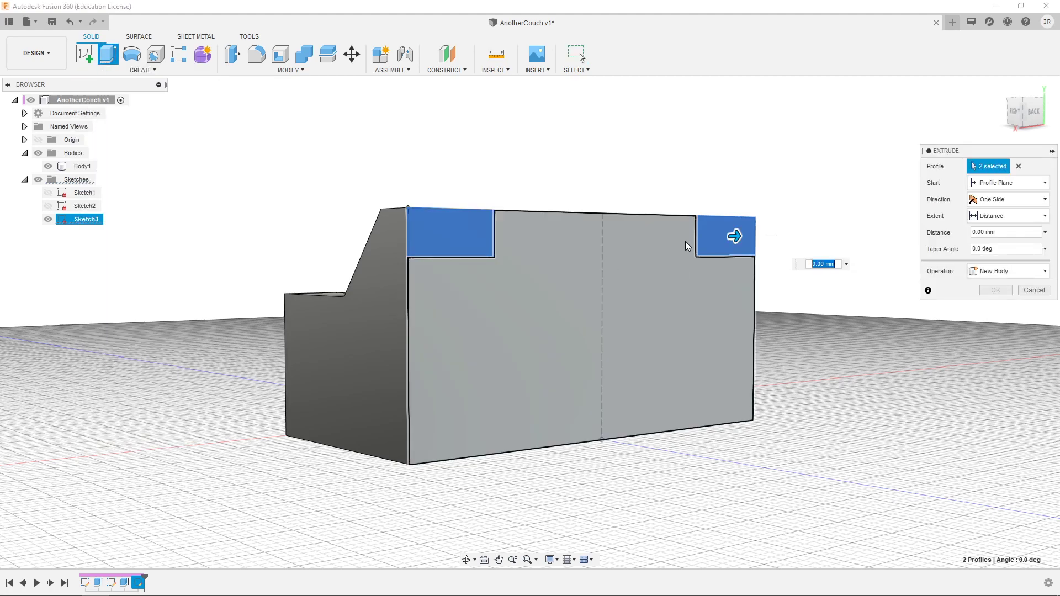
{"action": "left_click_drag", "start_coordinate": [734, 237], "coordinate": [649, 232]}
{"action": "middle_click_drag", "start_coordinate": [440, 348], "coordinate": [513, 294], "text": "shift"}
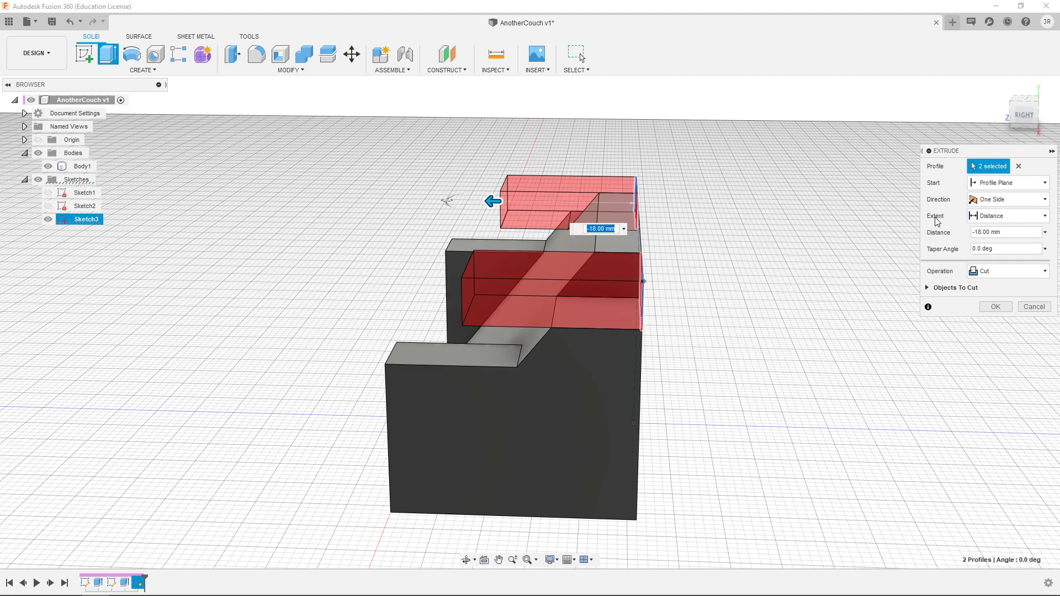
Set the notch cut's extent to All, directed into the body, and complete the extrusion
{"action": "left_click", "coordinate": [1033, 221]}
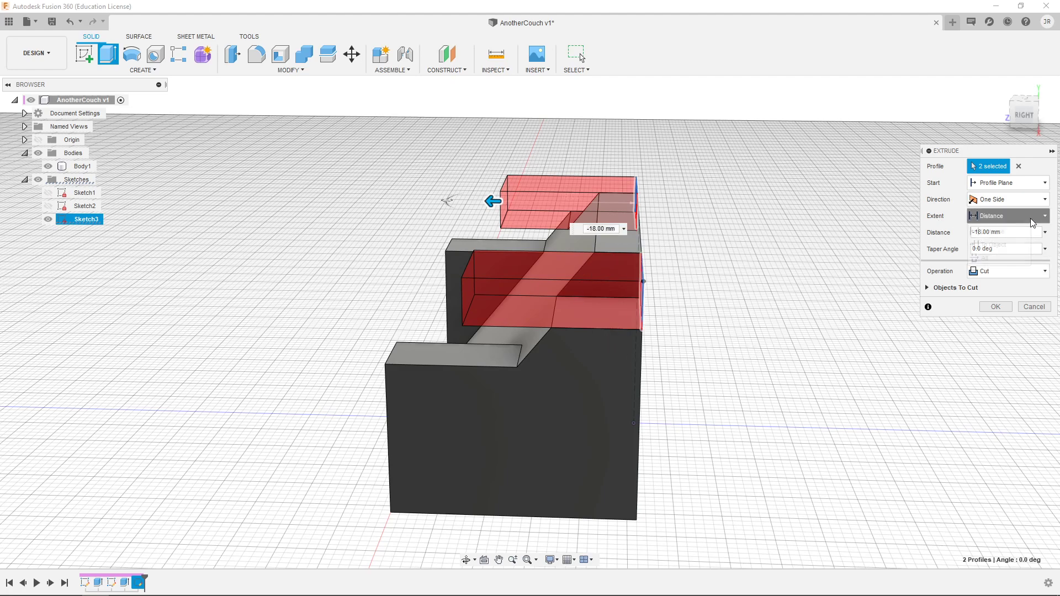
{"action": "left_click", "coordinate": [986, 258]}
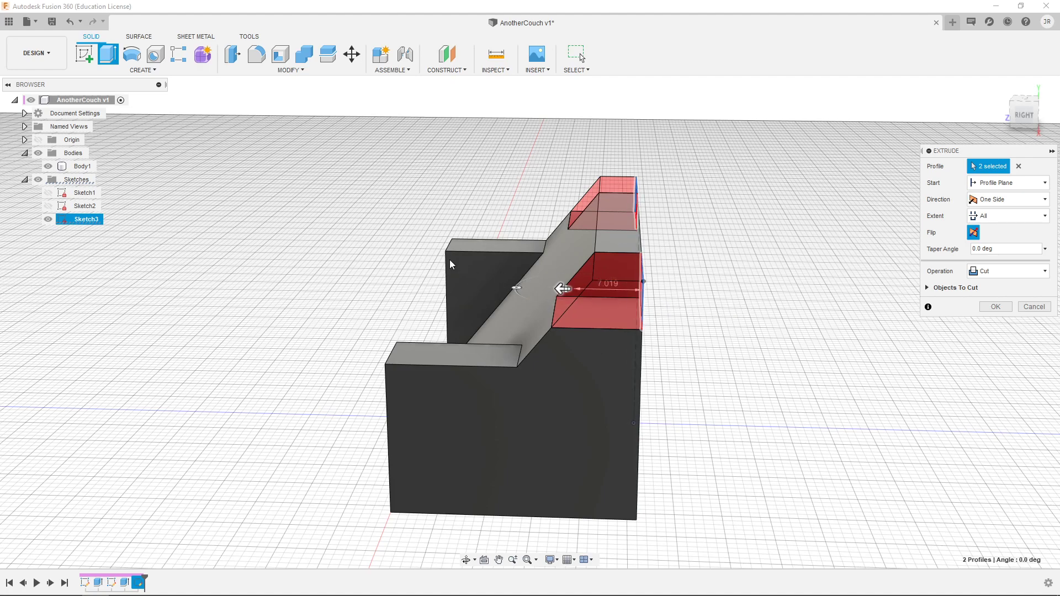
{"action": "left_click_drag", "start_coordinate": [561, 288], "coordinate": [327, 294]}
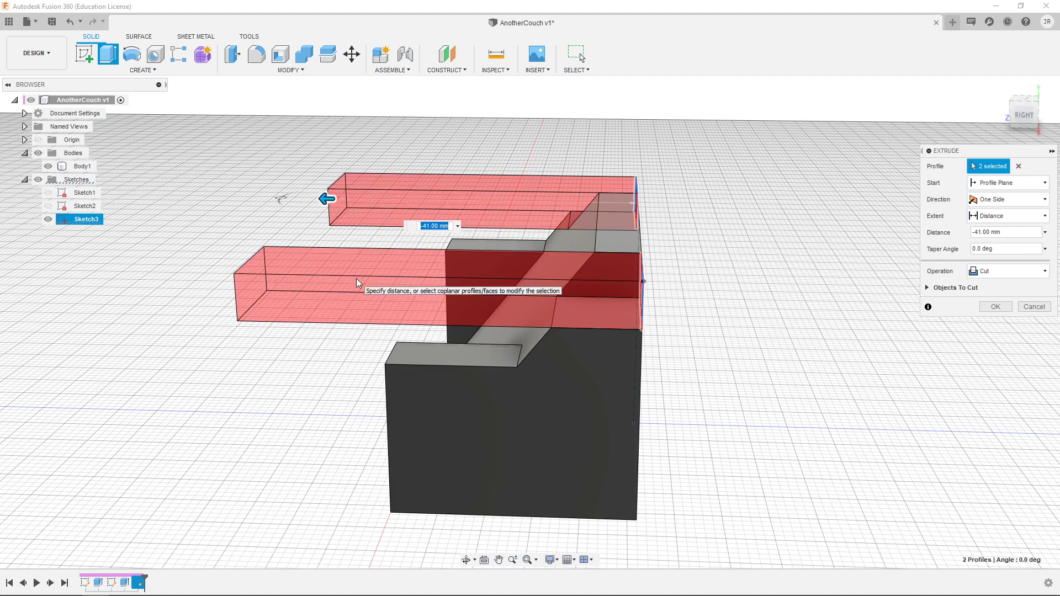
{"action": "left_click", "coordinate": [997, 216]}
{"action": "left_click", "coordinate": [988, 257]}
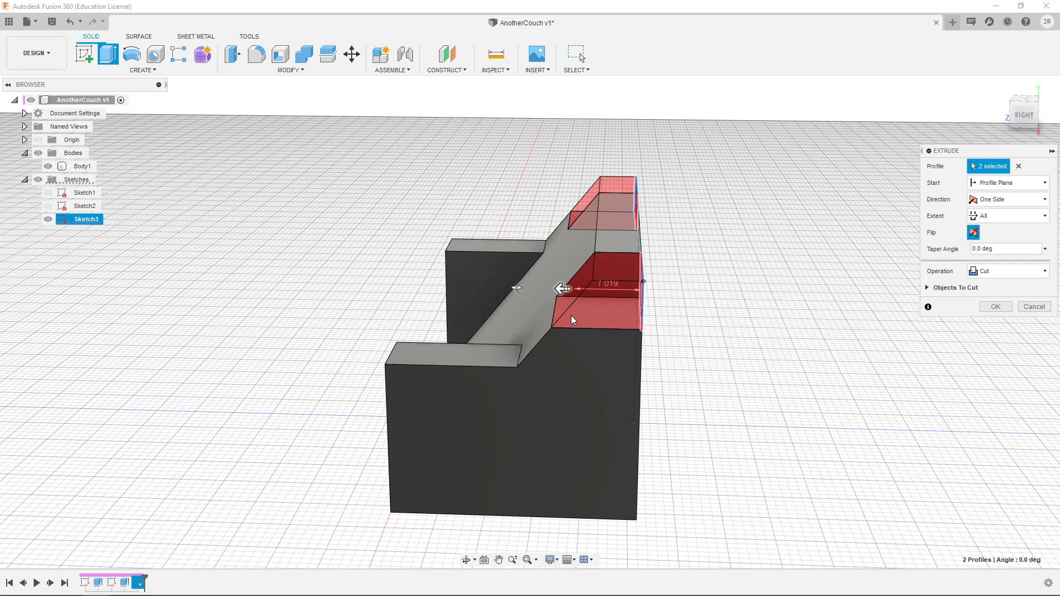
{"action": "left_click", "coordinate": [996, 307]}
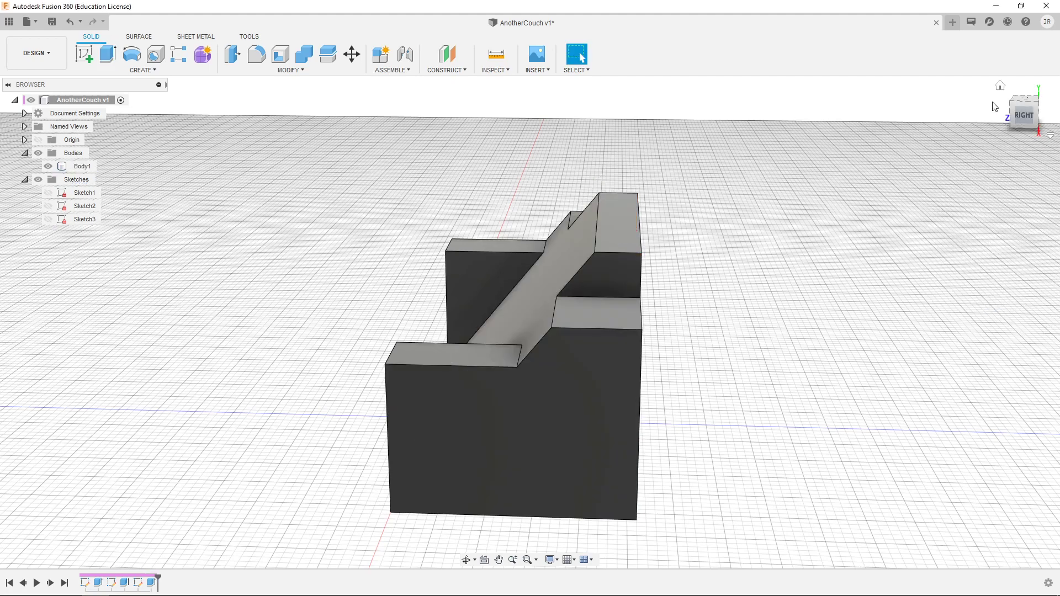
Review the notched couch from the front and check the dimensions of the sloped face's opening in the couch.jpg drawing
{"action": "left_click", "coordinate": [1001, 87]}
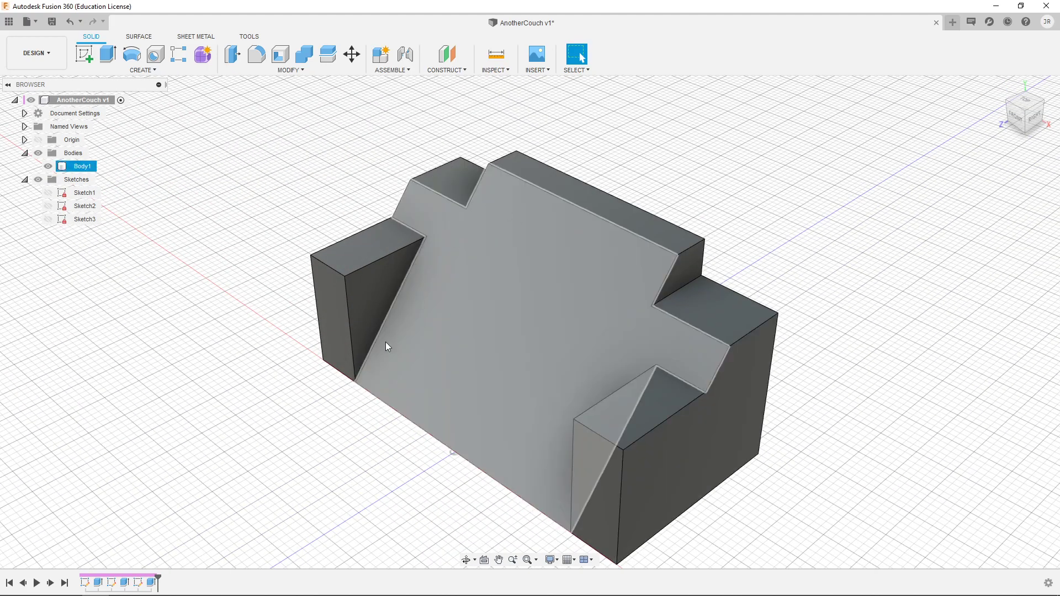
{"action": "middle_click_drag", "start_coordinate": [525, 364], "coordinate": [487, 309]}
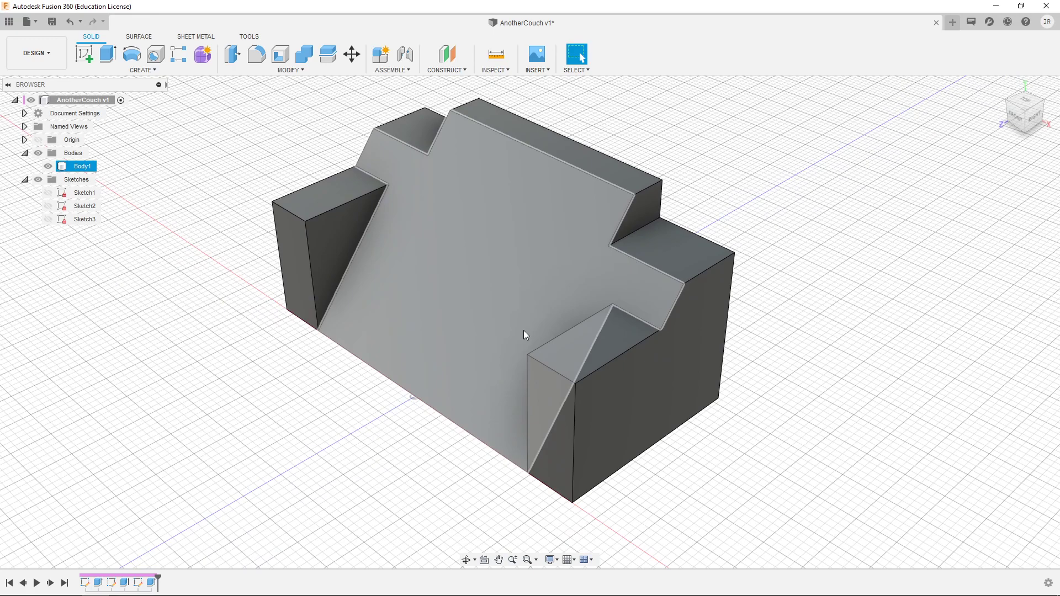
{"action": "key", "text": "alt+Tab"}
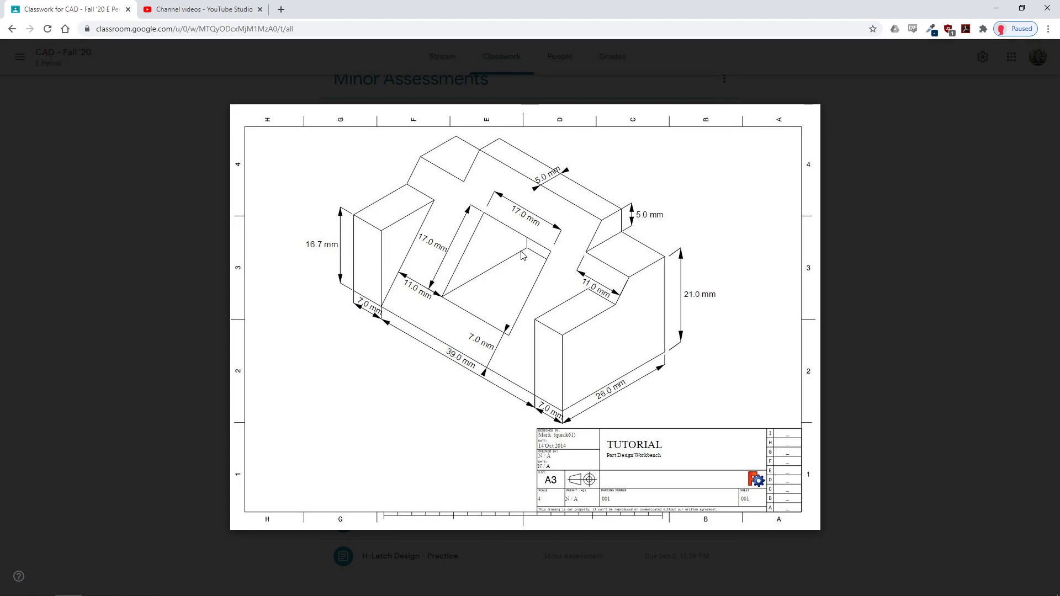
{"action": "key", "text": "alt+Tab"}
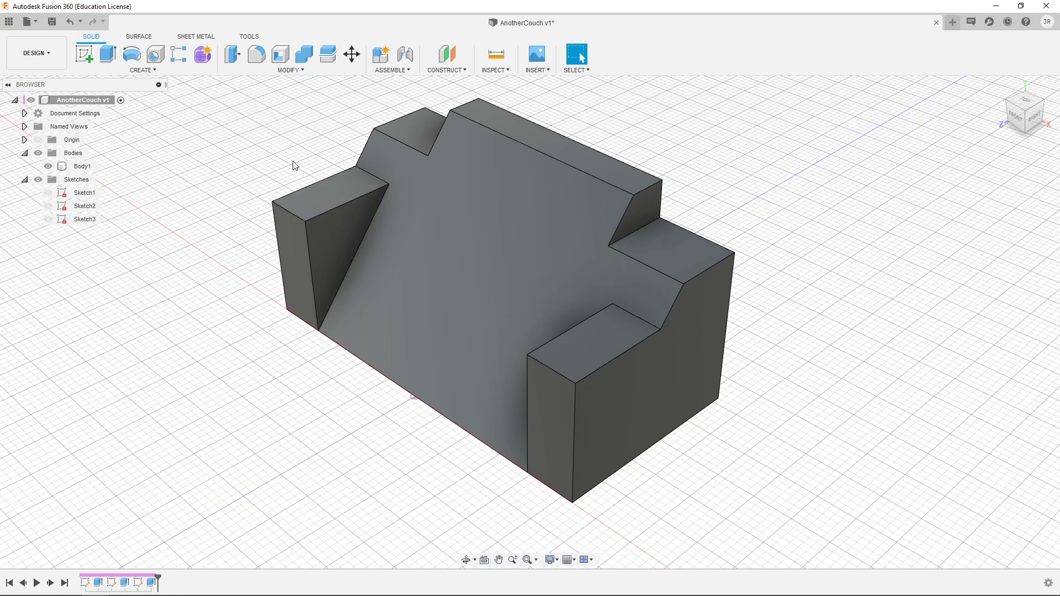